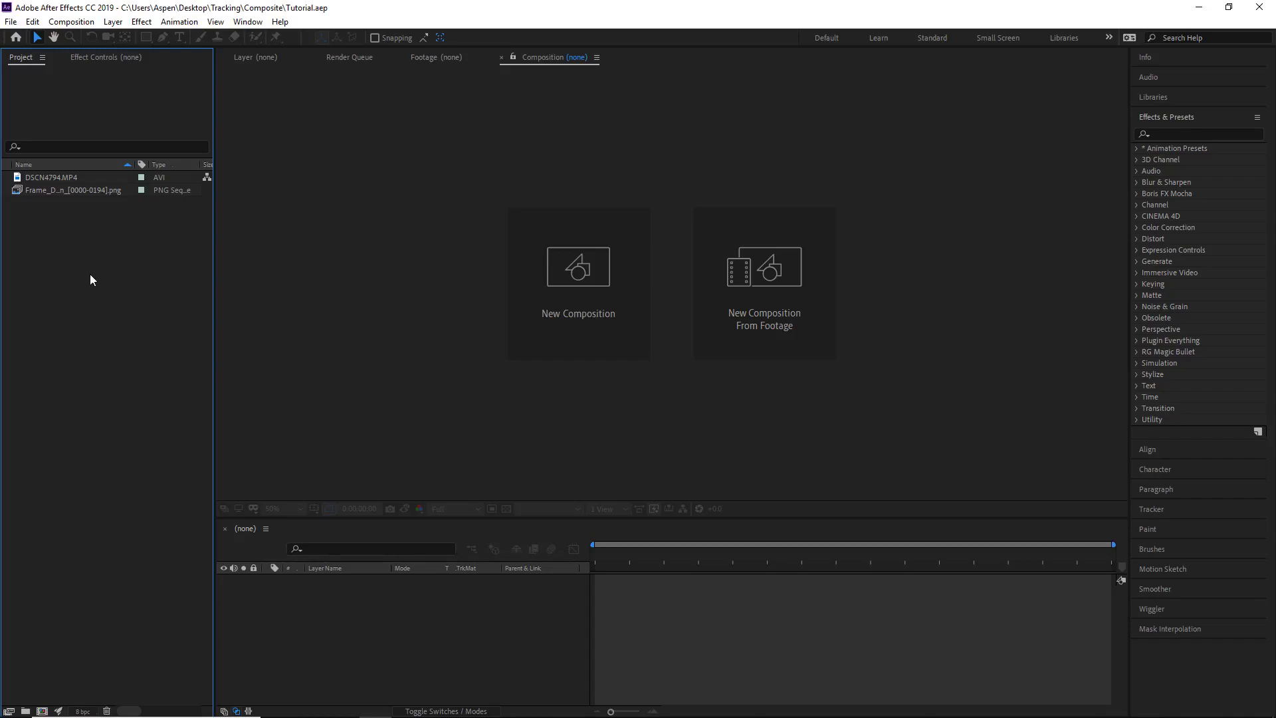
Step: Build a DSCN4794 composition from the DSCN4794.MP4 tabletop footage
left_click_drag(58, 178, 478, 655)
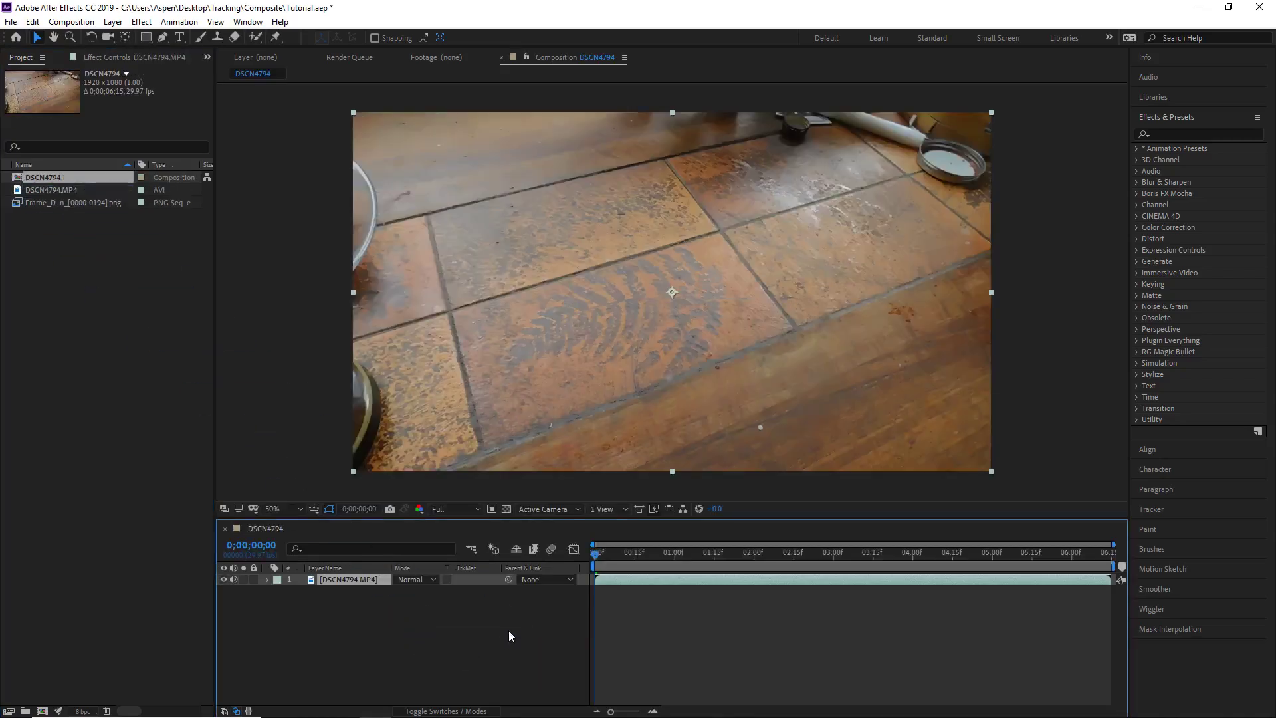
Step: Set the Composition viewer resolution to Half and preview a later frame of the footage
left_click(449, 509)
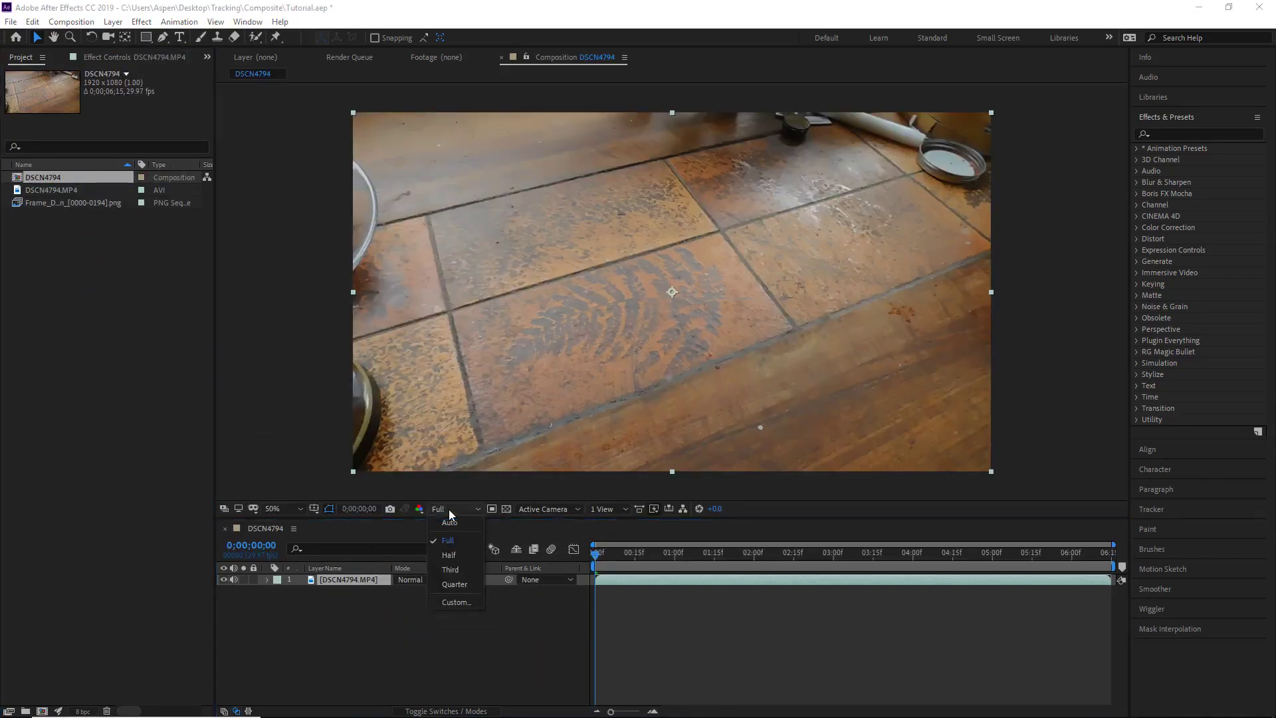
left_click(455, 555)
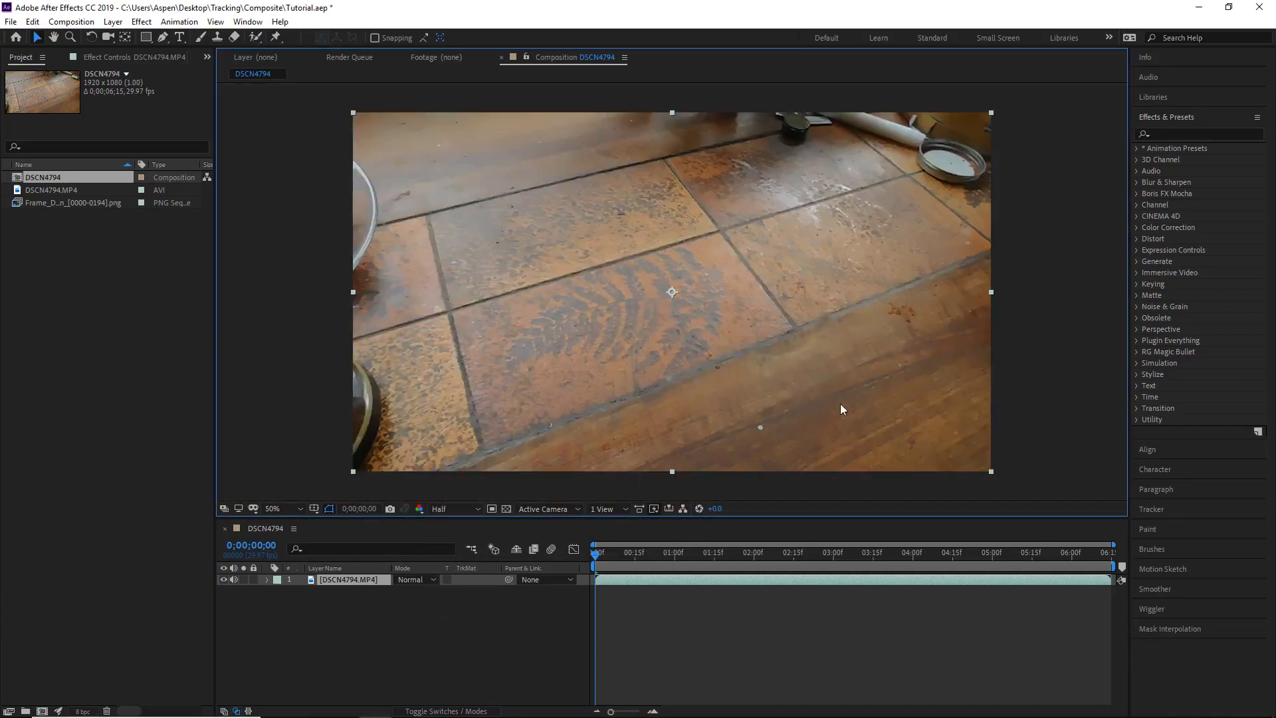
left_click(451, 509)
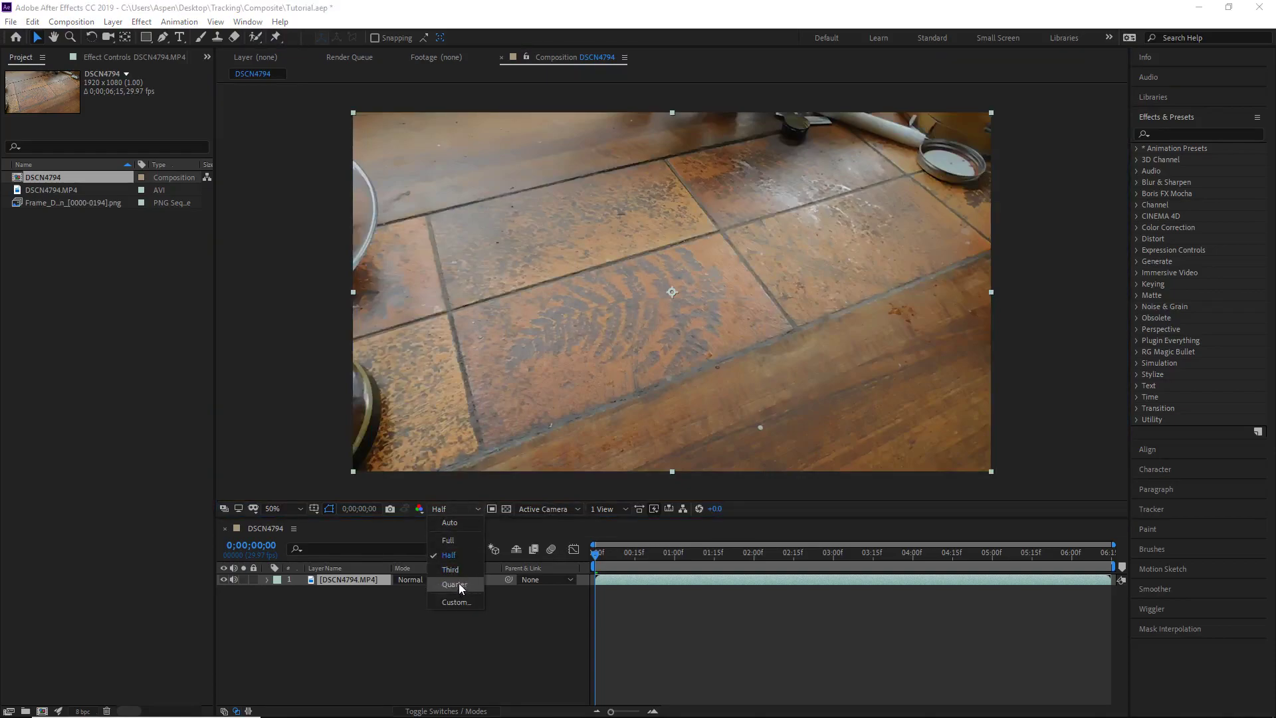
left_click(506, 630)
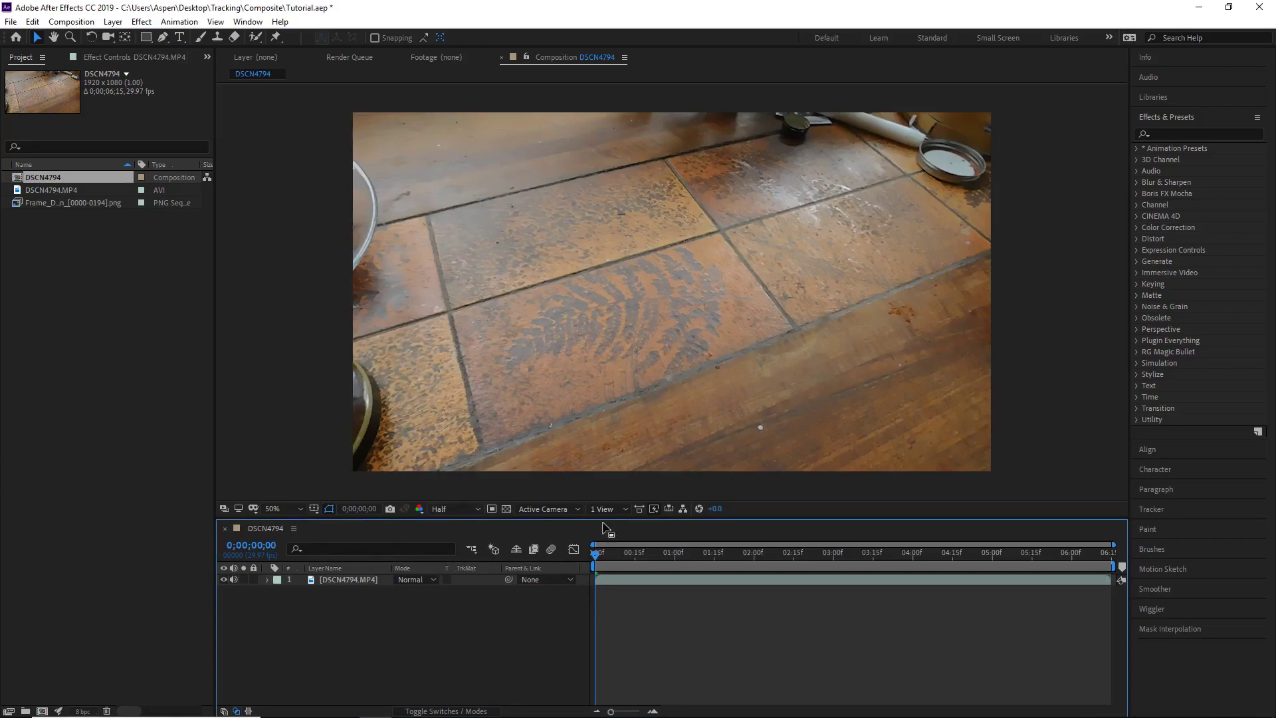
left_click_drag(596, 557, 476, 526)
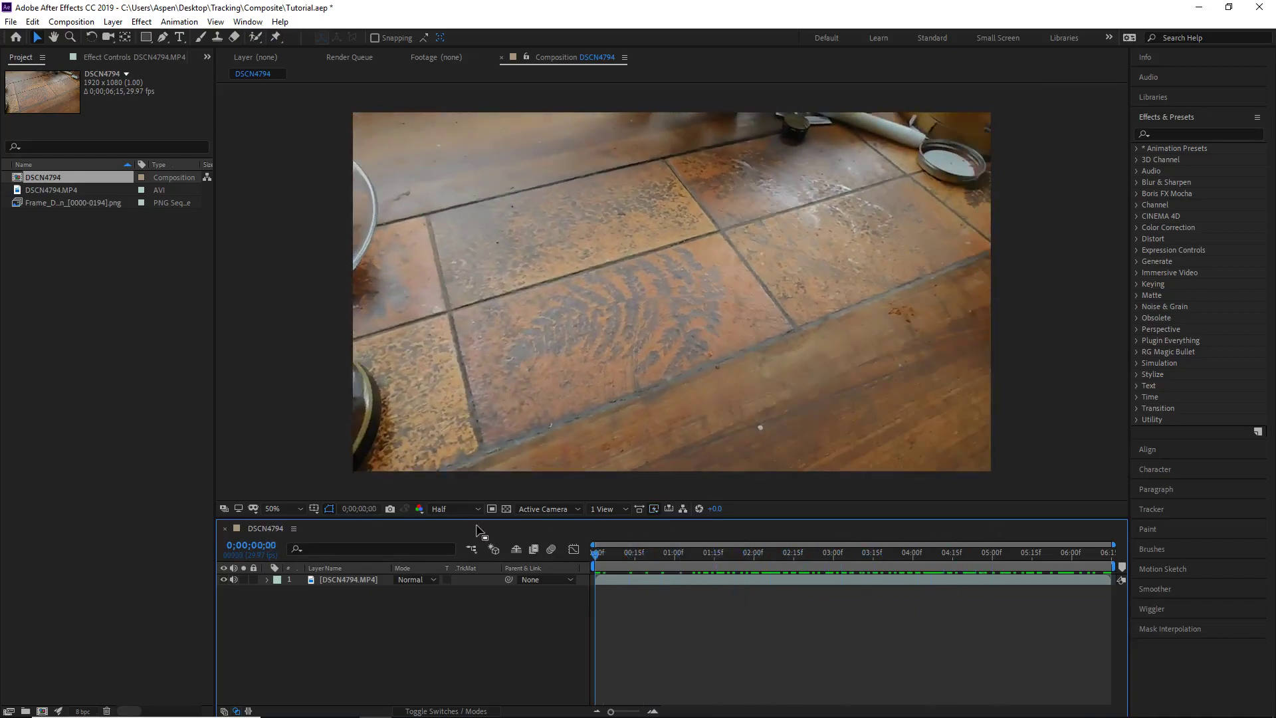
Step: Add the Frame_DeMain PNG sequence above DSCN4794.MP4, keeping the footage layer visible behind it
left_click(78, 202)
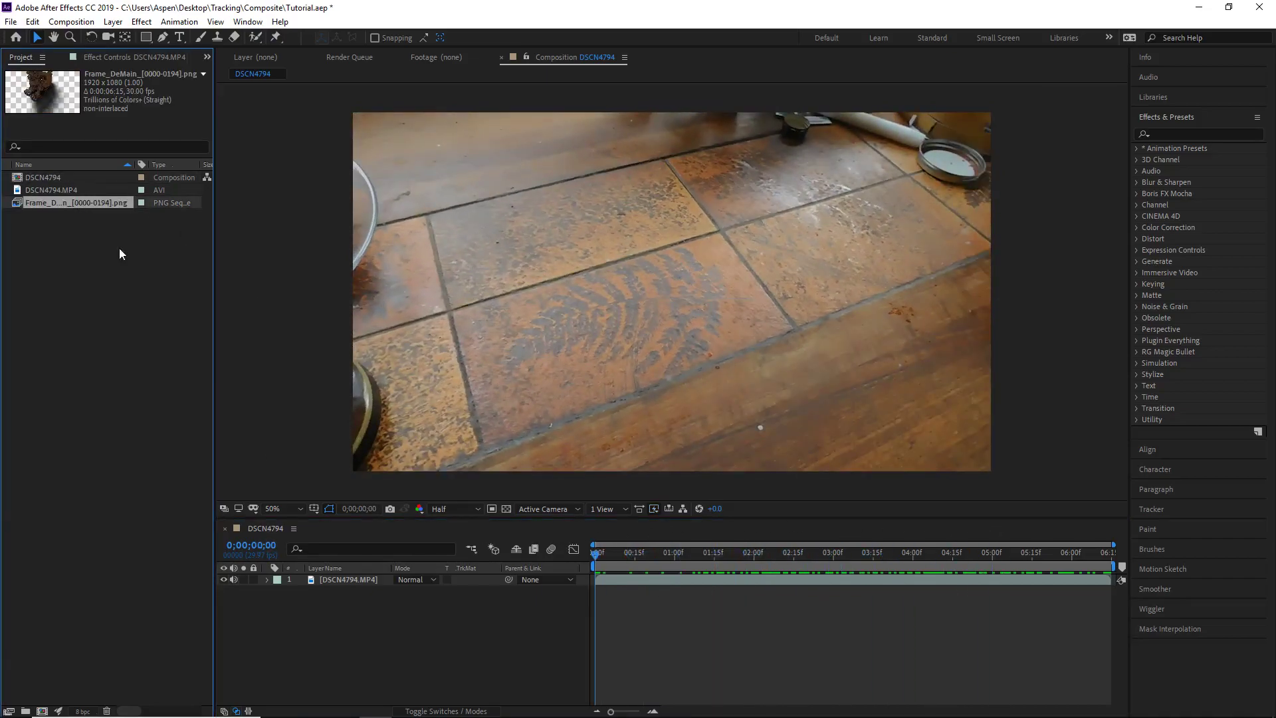
left_click(223, 579)
left_click_drag(62, 203, 332, 576)
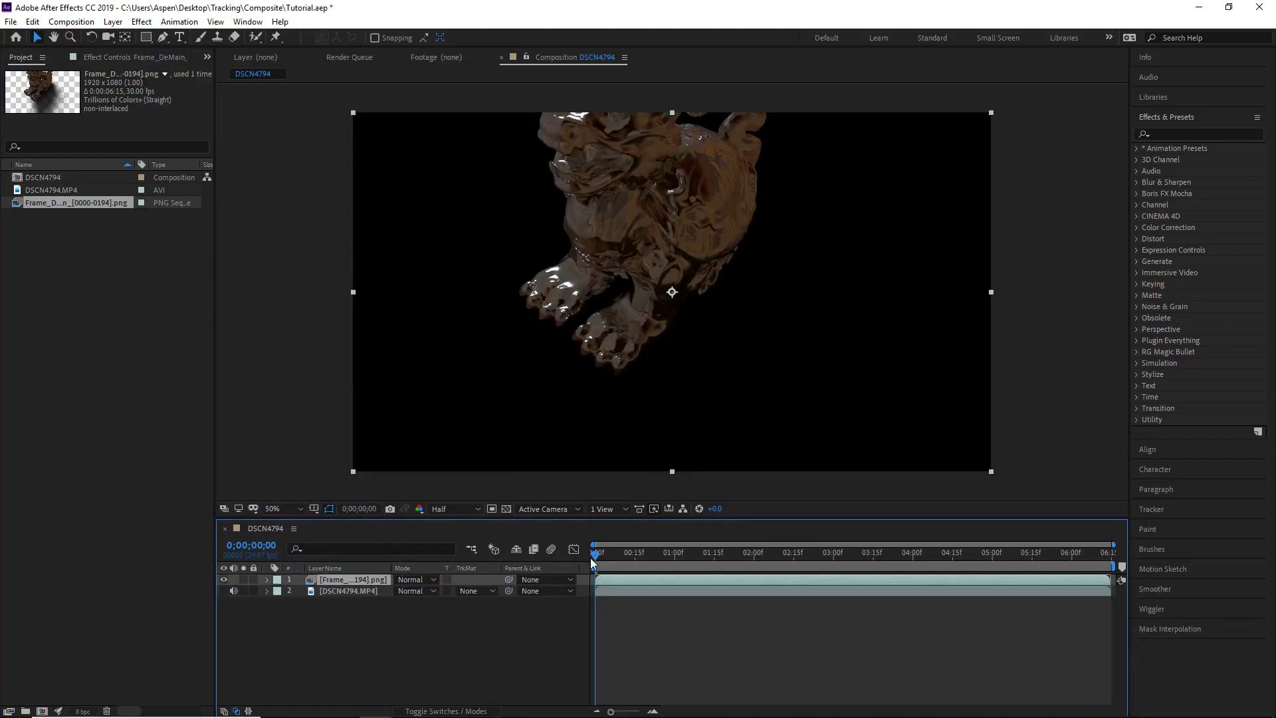
left_click_drag(596, 561, 559, 558)
left_click(224, 591)
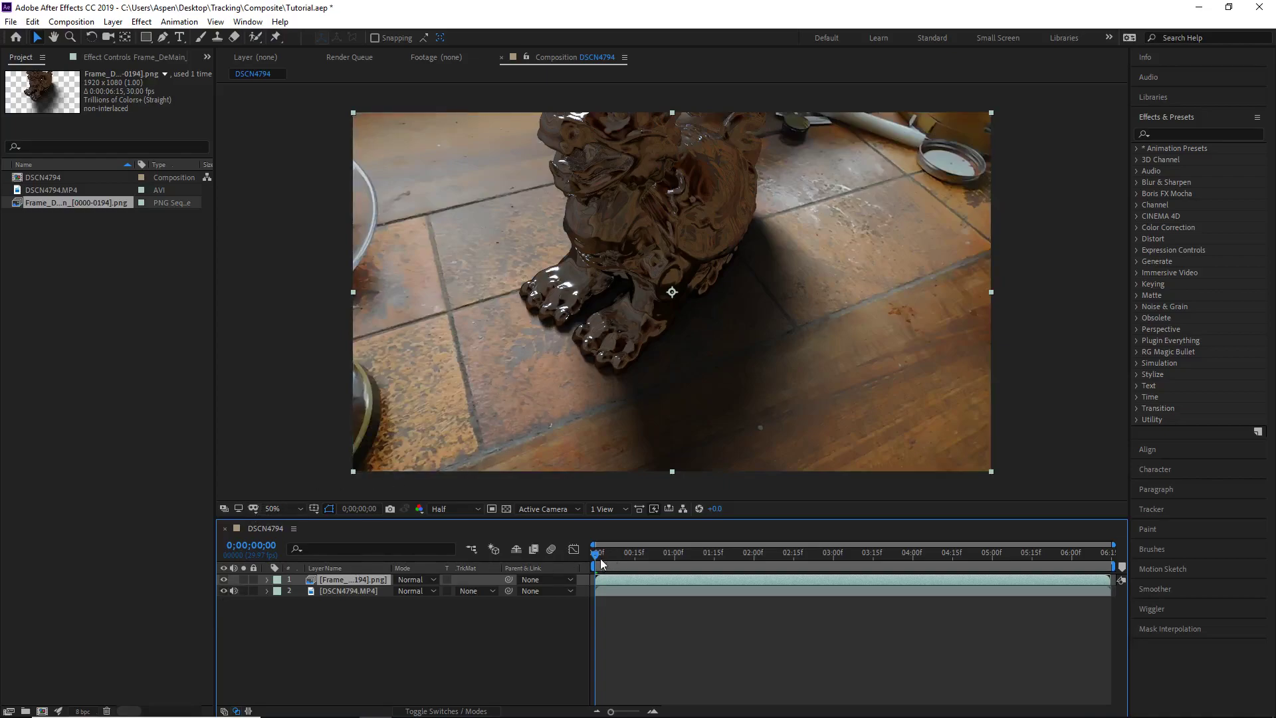
left_click_drag(601, 562, 958, 571)
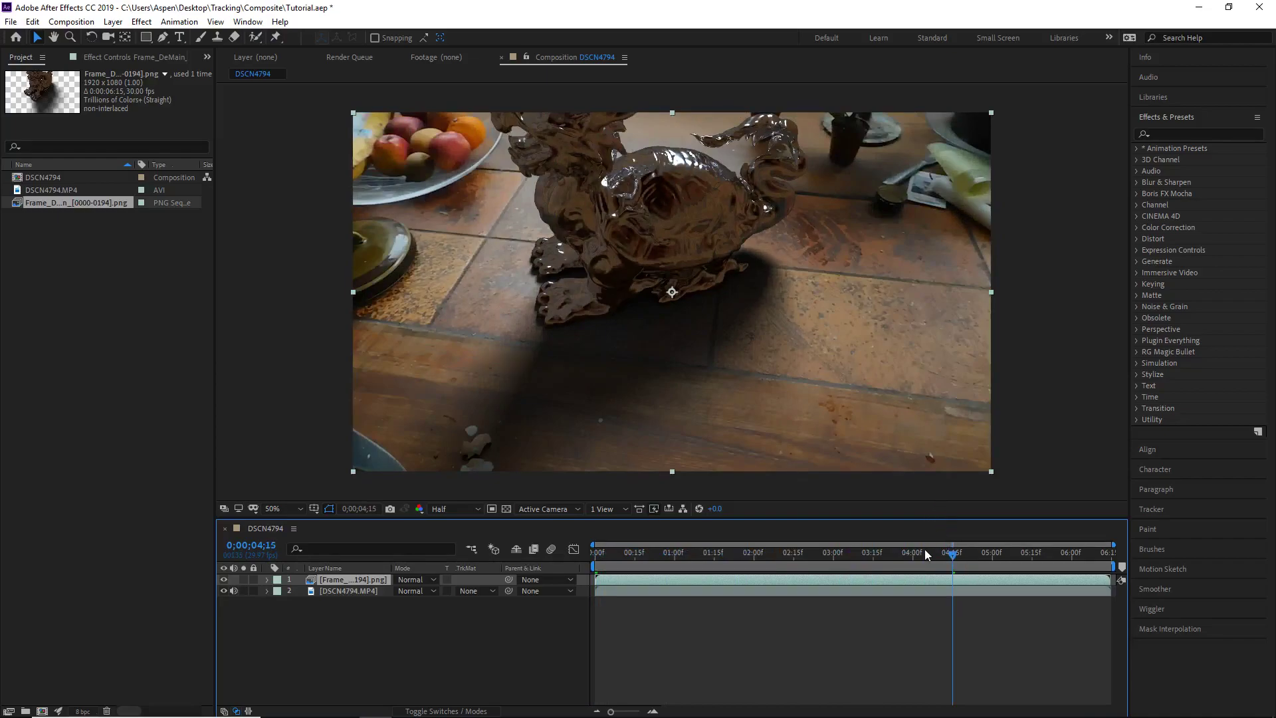
left_click_drag(950, 556, 588, 551)
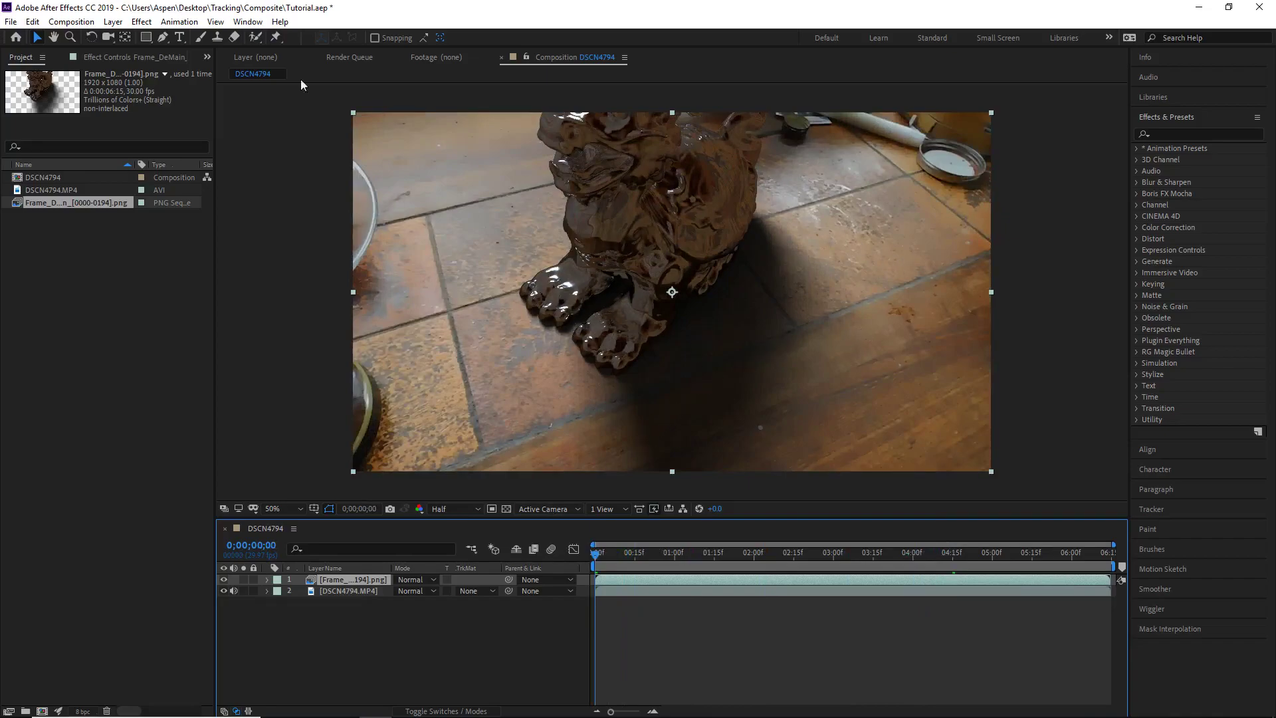
Step: Apply the Exposure effect to the creature render layer
left_click(137, 58)
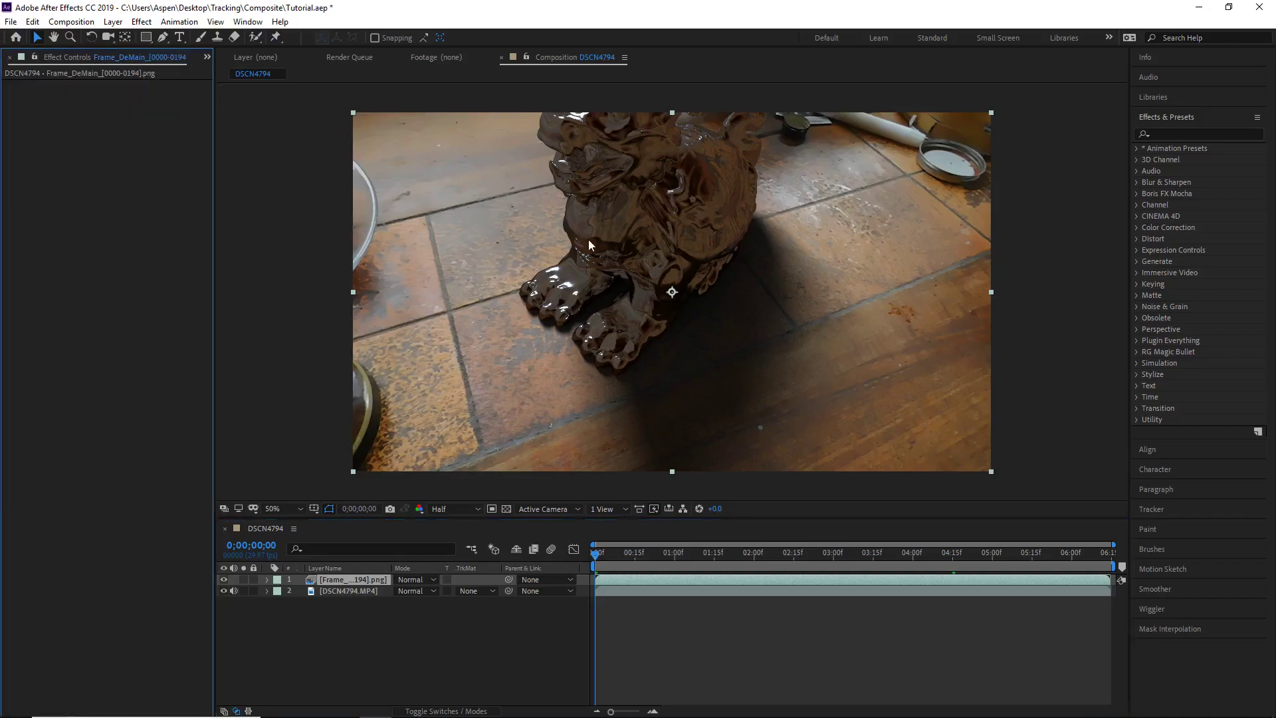
left_click(1192, 133)
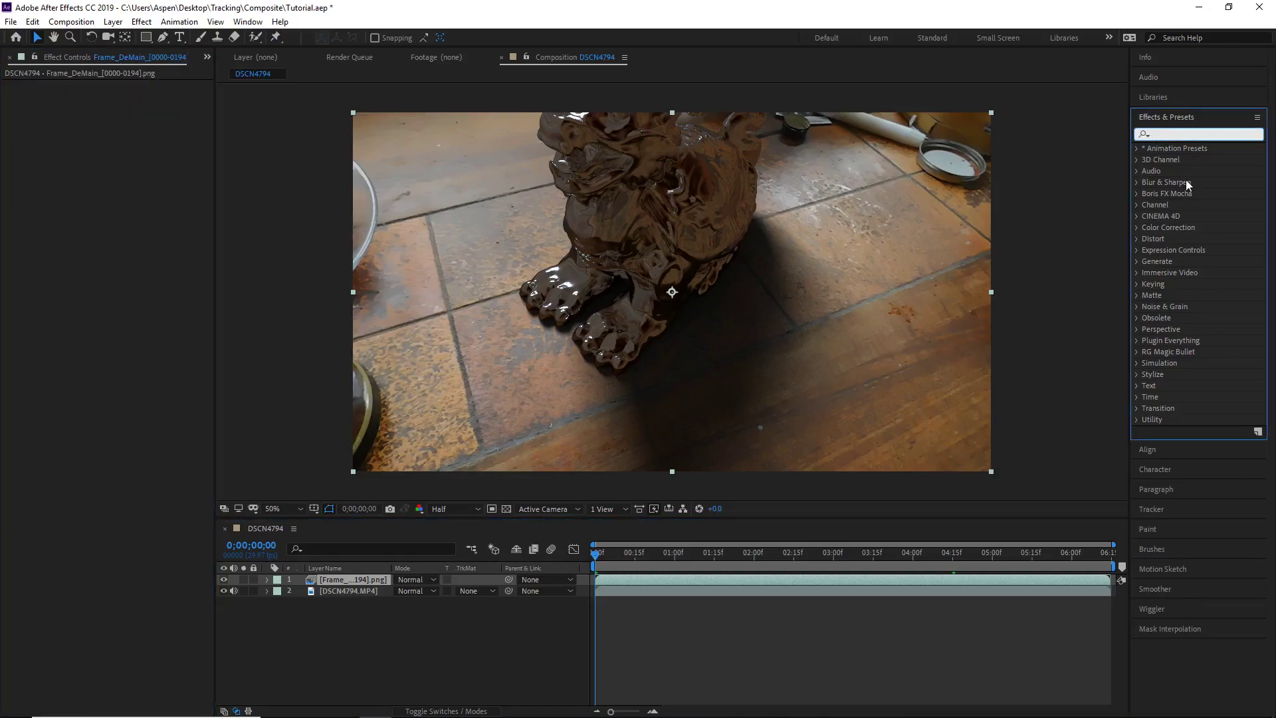
type("exposure")
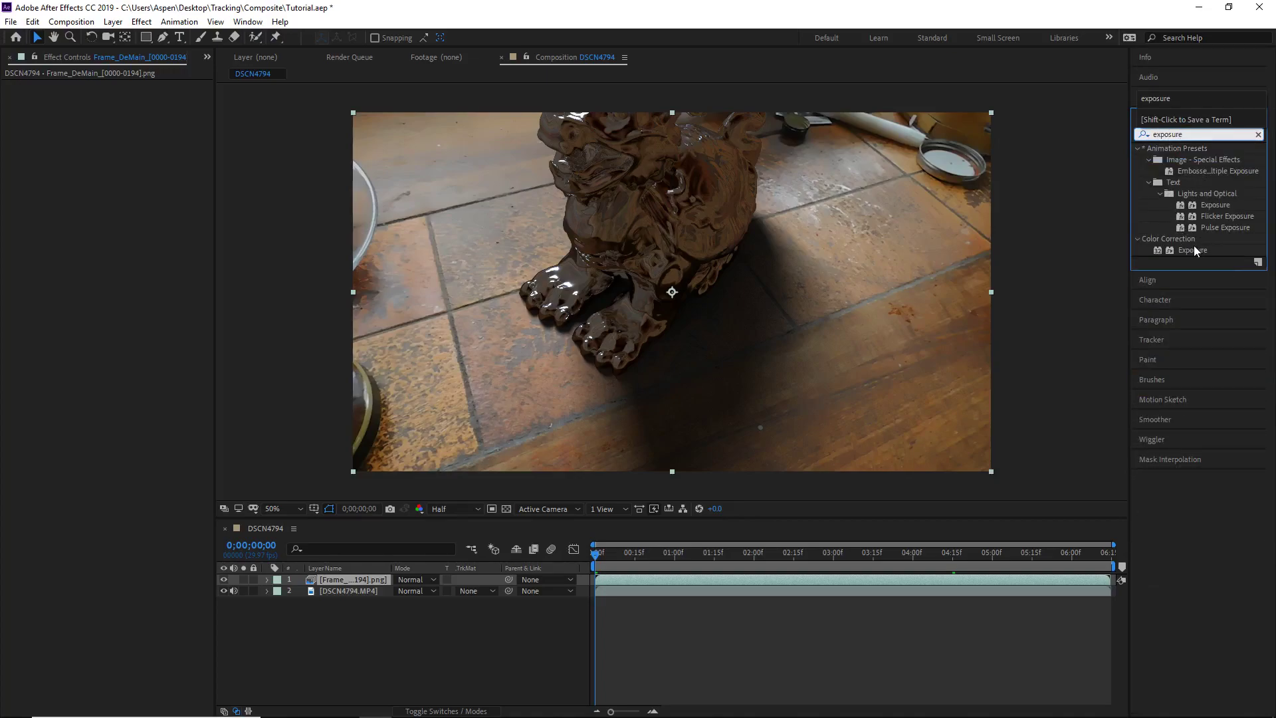
left_click_drag(1194, 247, 665, 252)
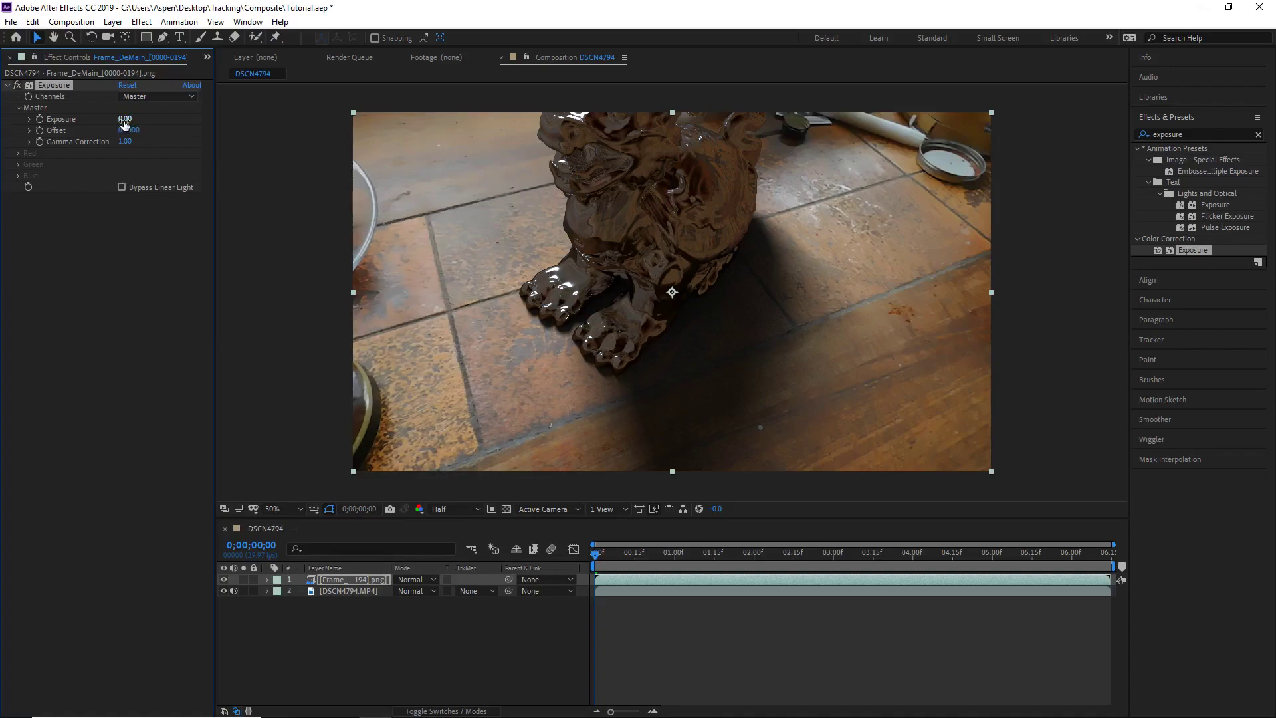
Step: Set Exposure to 1.08 and Gamma Correction to 1.20
left_click_drag(124, 123, 150, 123)
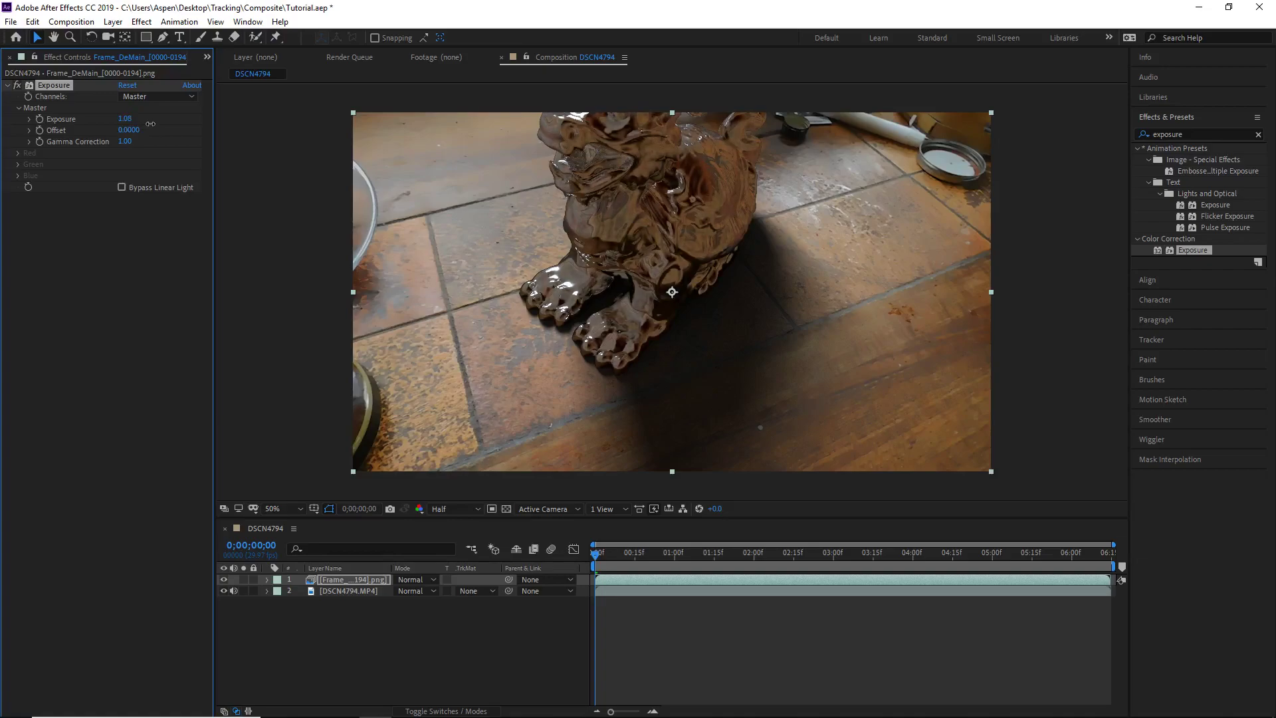
left_click_drag(151, 124, 150, 119)
mouse_move(125, 140)
left_mouse_down()
mouse_move(166, 151)
mouse_move(139, 152)
mouse_move(154, 149)
mouse_move(122, 120)
left_mouse_up()
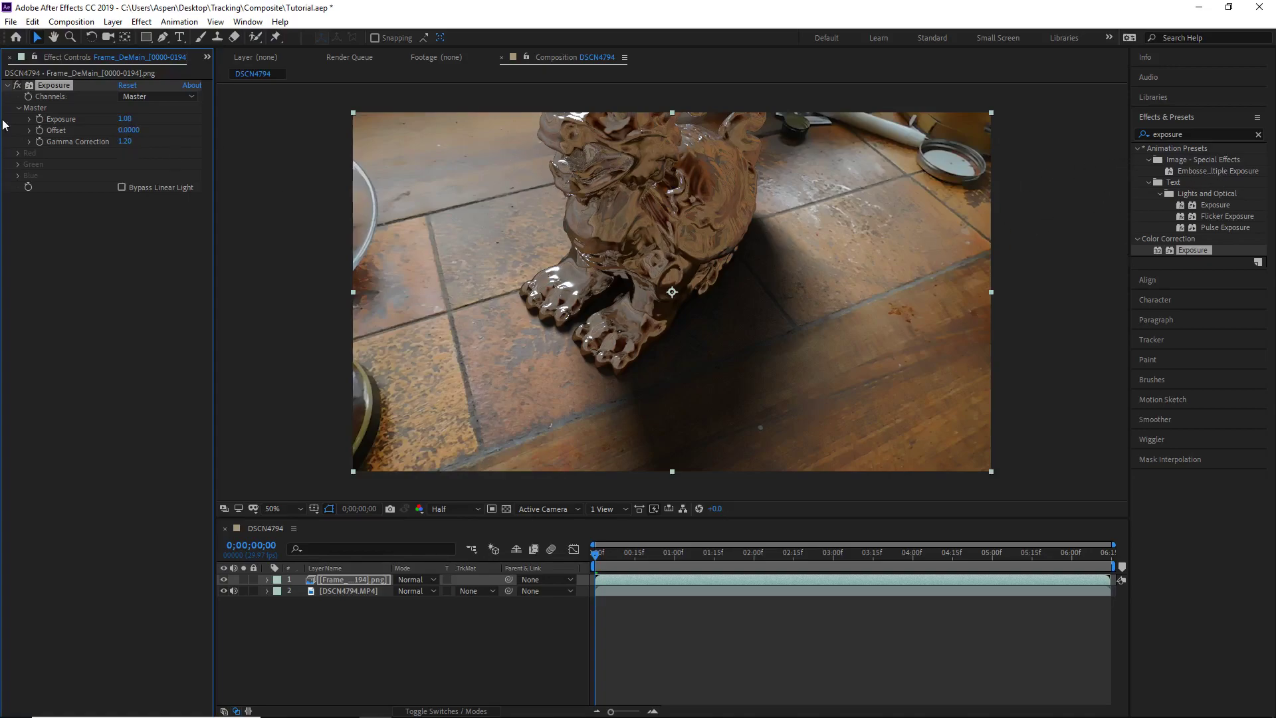
Step: Collapse Exposure and apply the Curves effect to the creature render
left_click(7, 85)
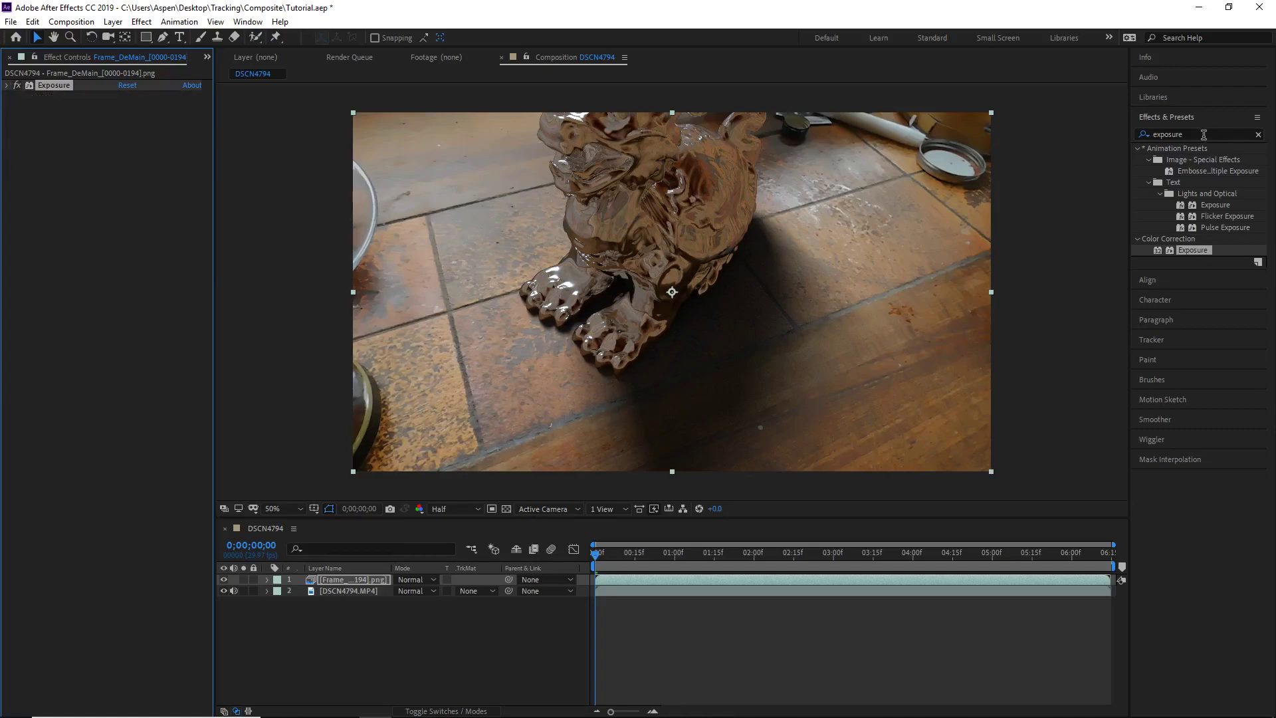
left_click(1235, 135)
type("Curves")
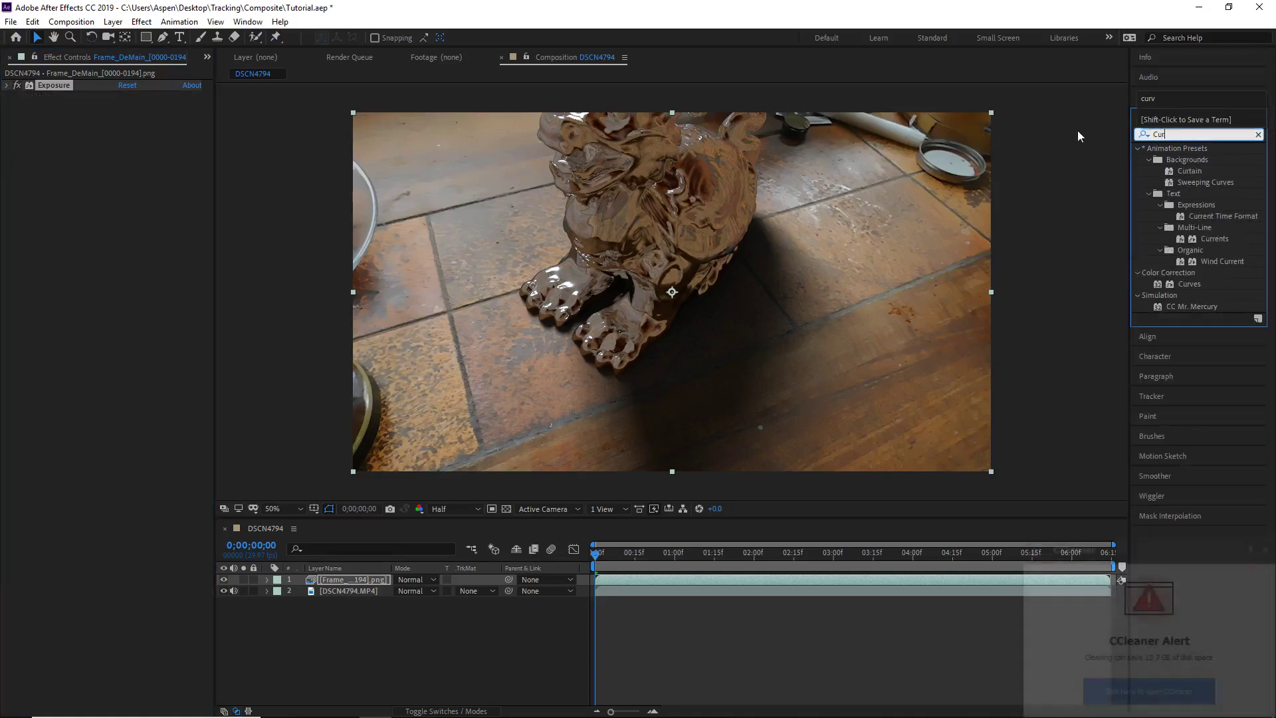
left_click(1265, 549)
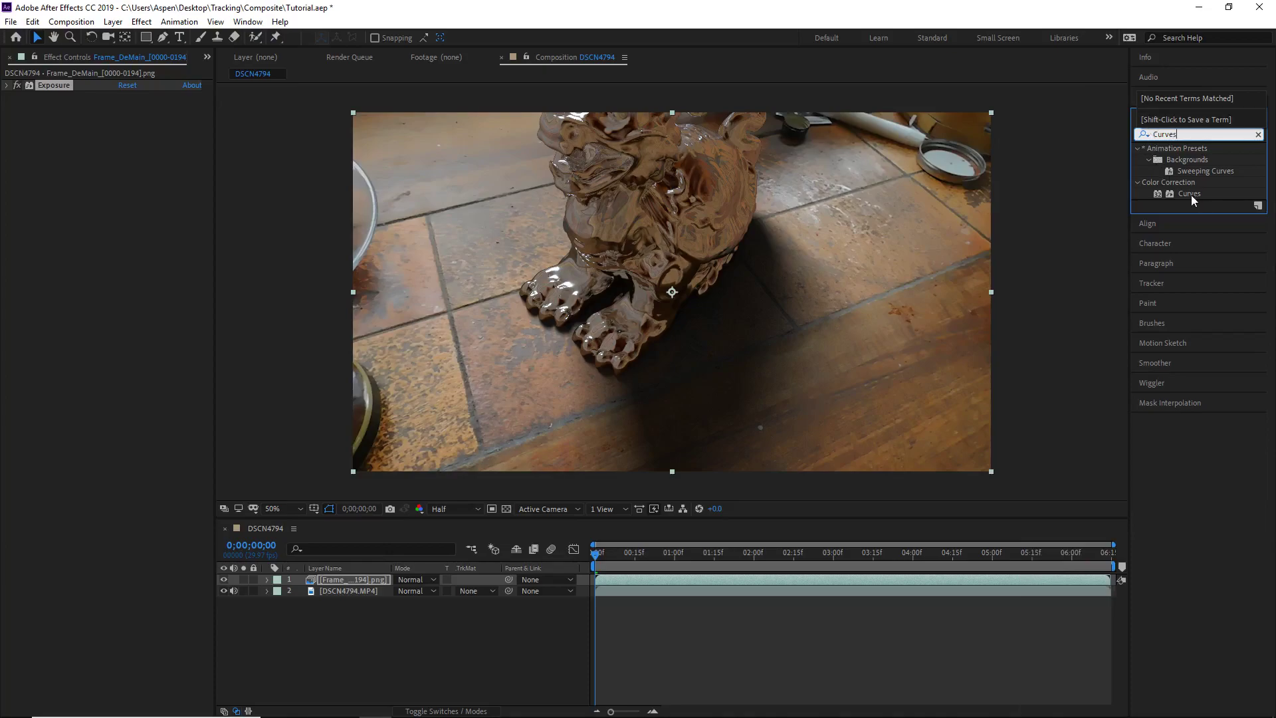
left_click_drag(1191, 194, 135, 150)
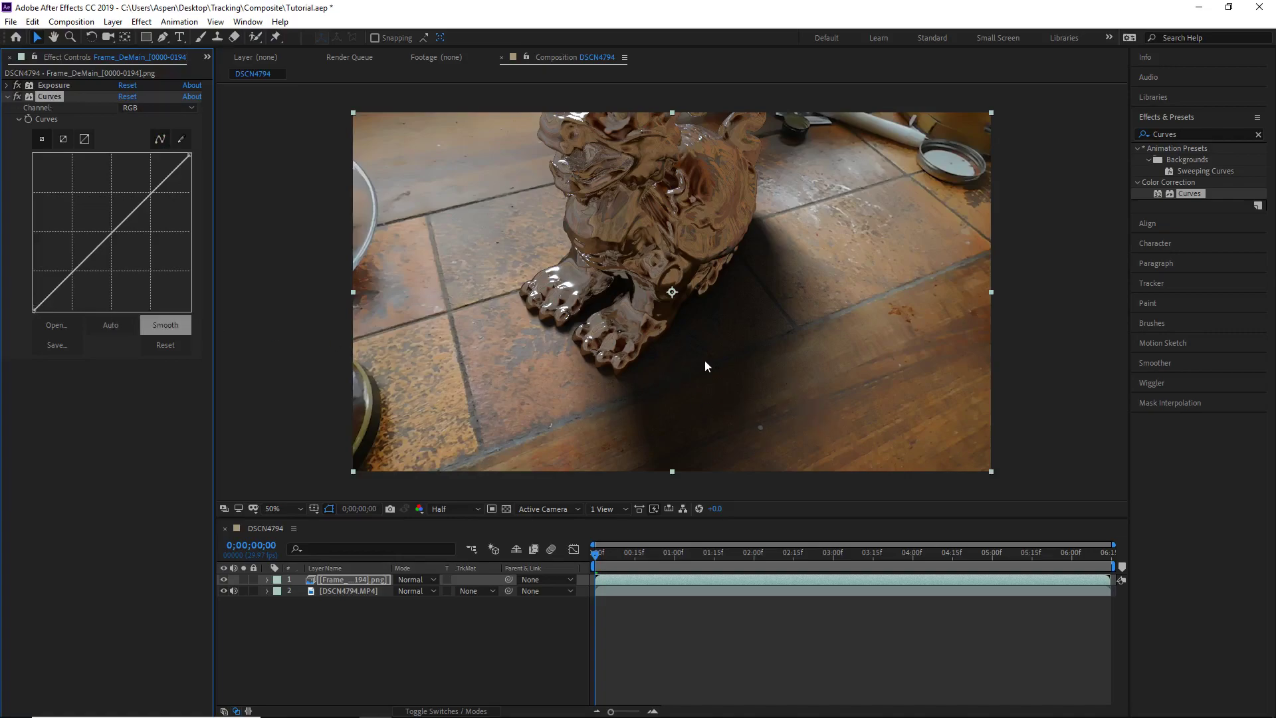
Step: Add a point near the bottom-left of the RGB curve and drag it to settle the shadows
left_click(49, 298)
mouse_move(48, 298)
left_mouse_down()
mouse_move(34, 308)
mouse_move(64, 283)
mouse_move(38, 304)
left_mouse_up()
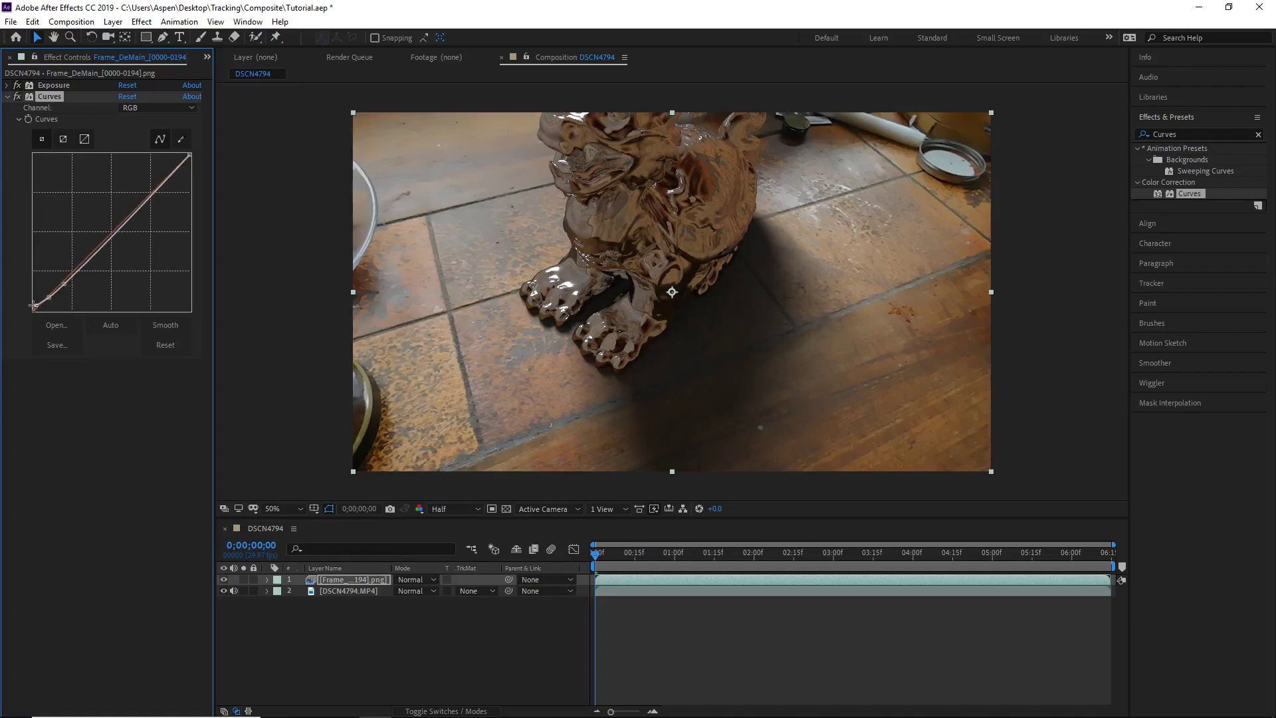
left_click_drag(36, 309, 35, 305)
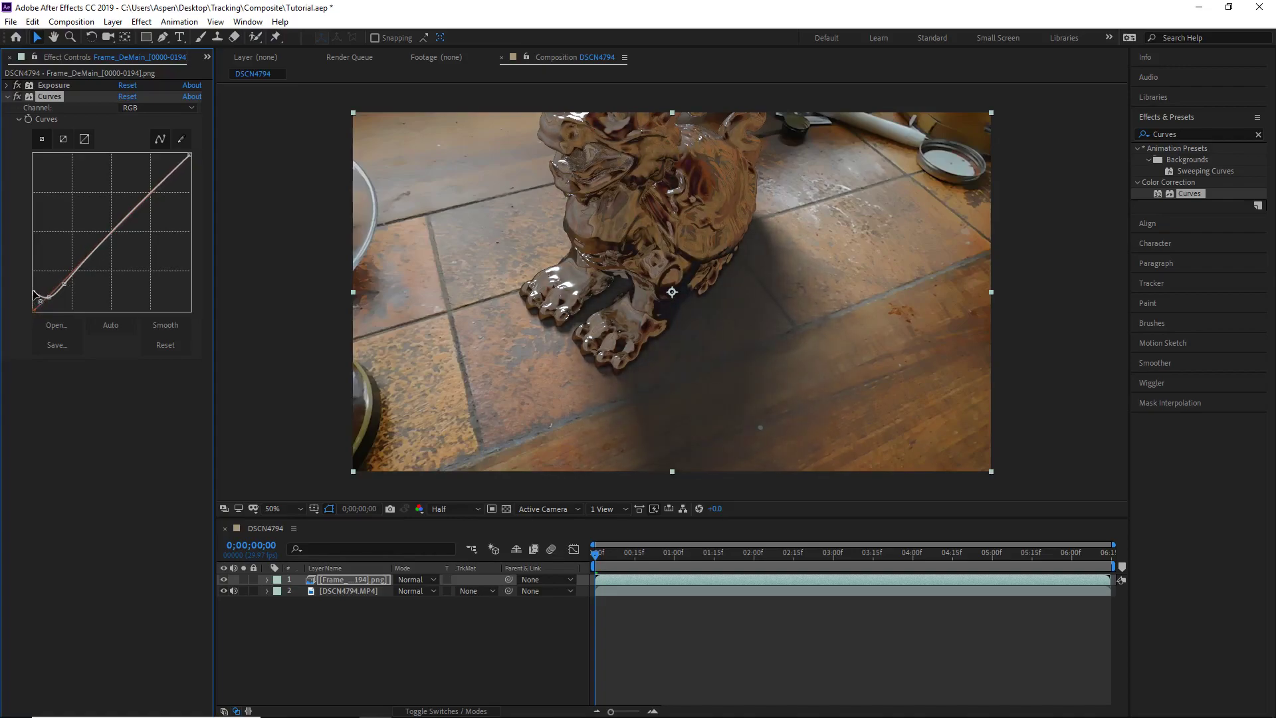
mouse_move(33, 292)
left_mouse_down()
mouse_move(37, 282)
mouse_move(36, 301)
left_mouse_up()
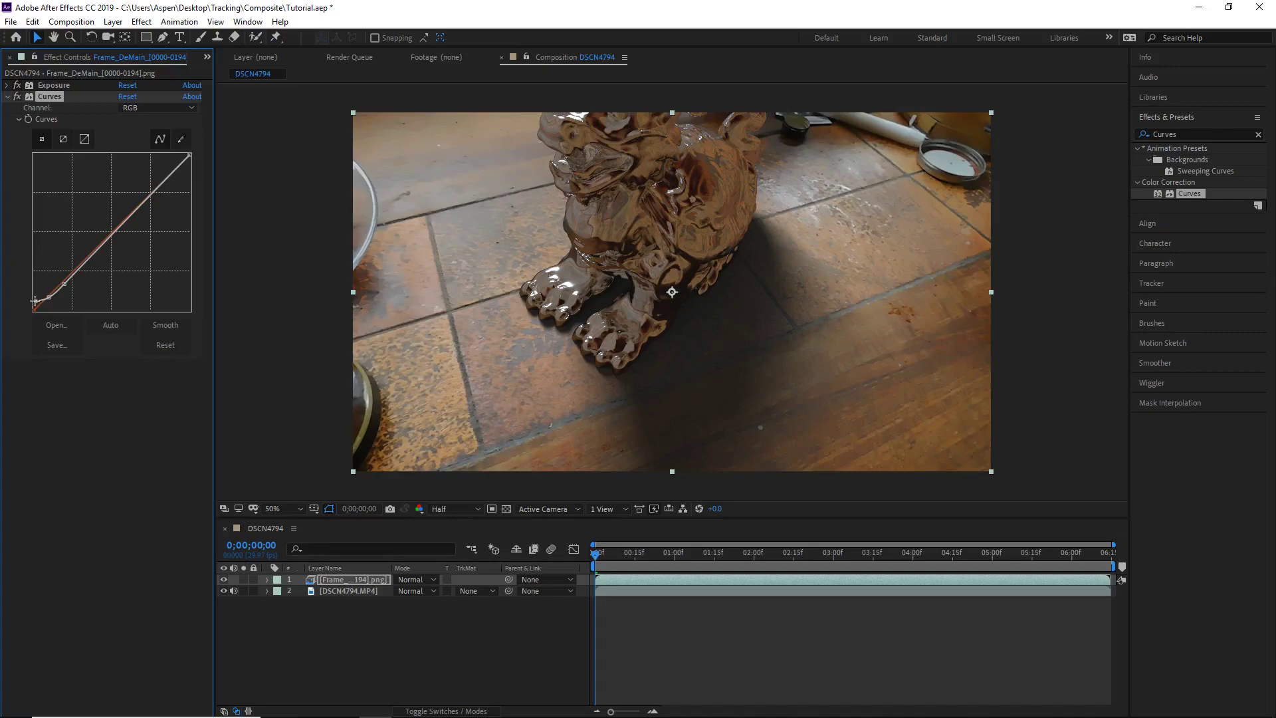
left_click_drag(48, 298, 36, 305)
Step: Switch Curves to the Red channel and raise its curve slightly
left_click(152, 109)
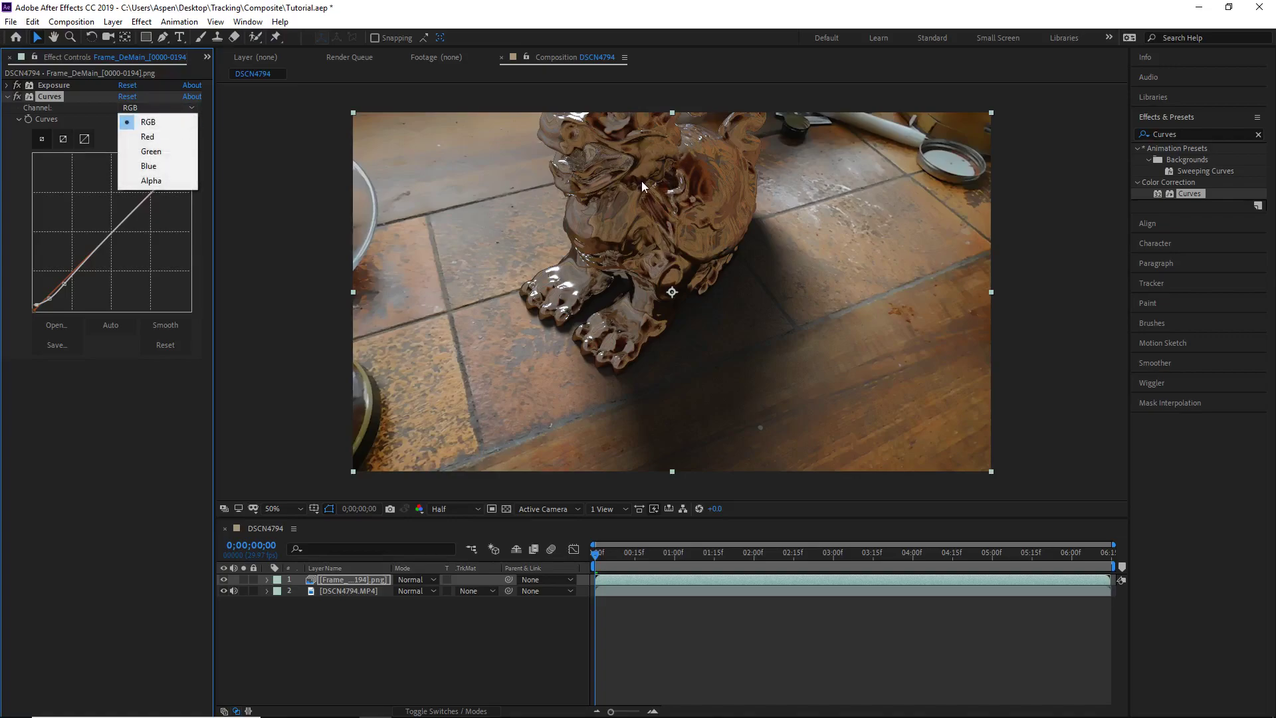
left_click(940, 329)
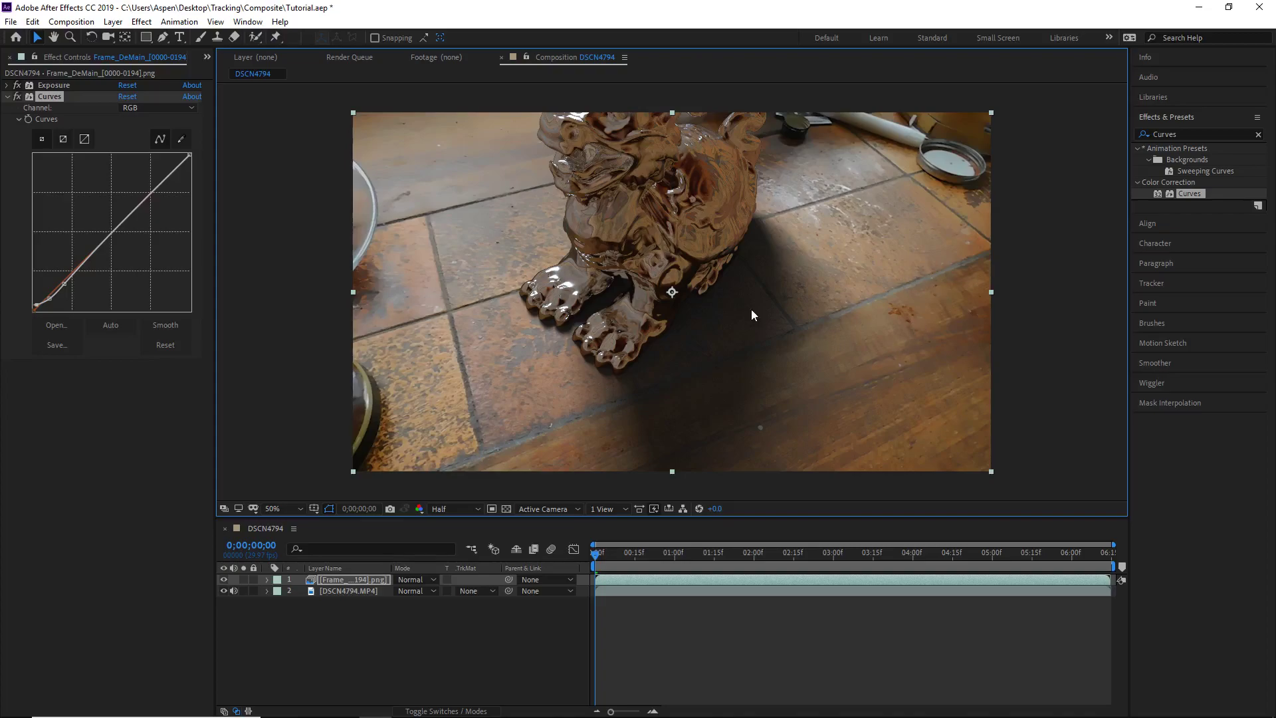
left_click(178, 106)
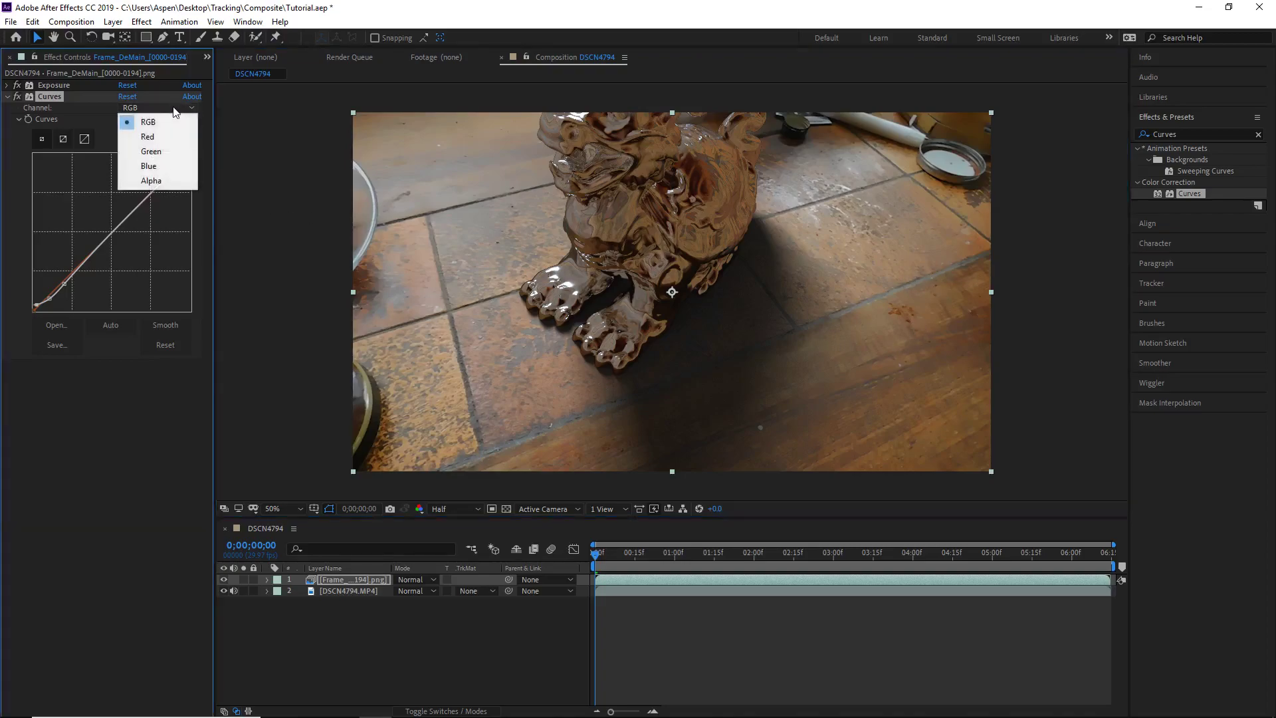
left_click(155, 138)
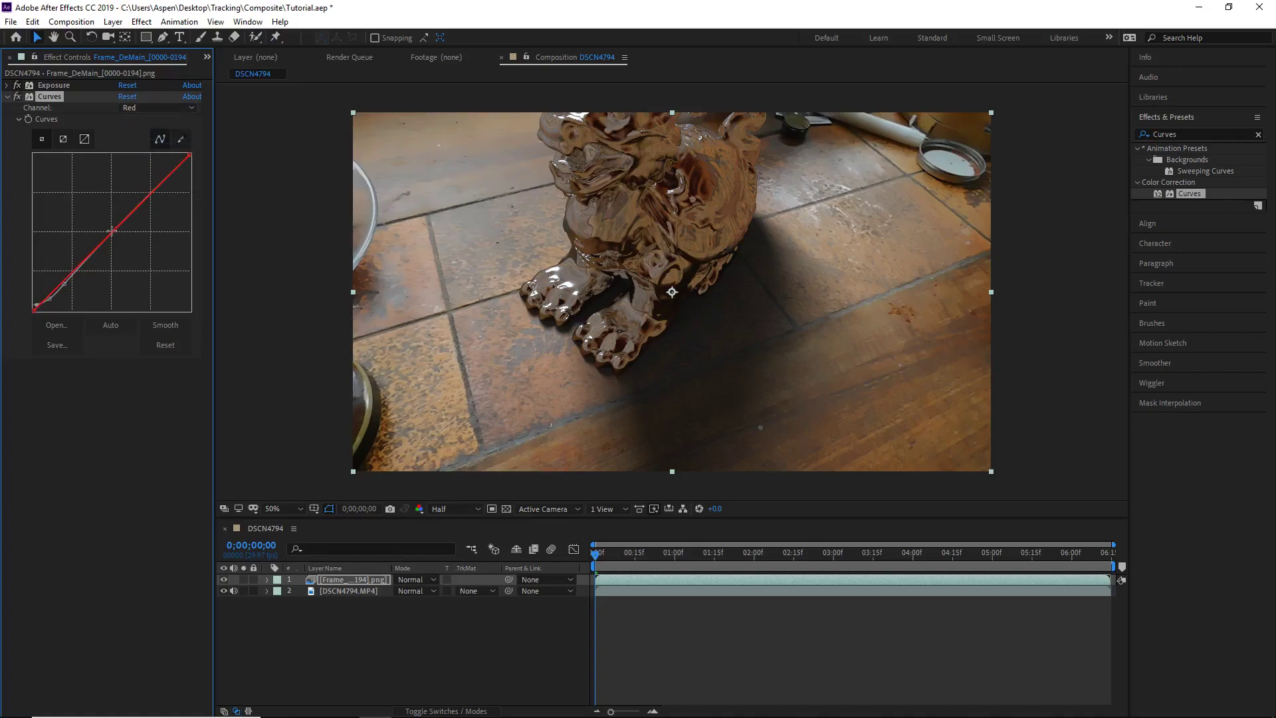
left_click_drag(110, 232, 111, 230)
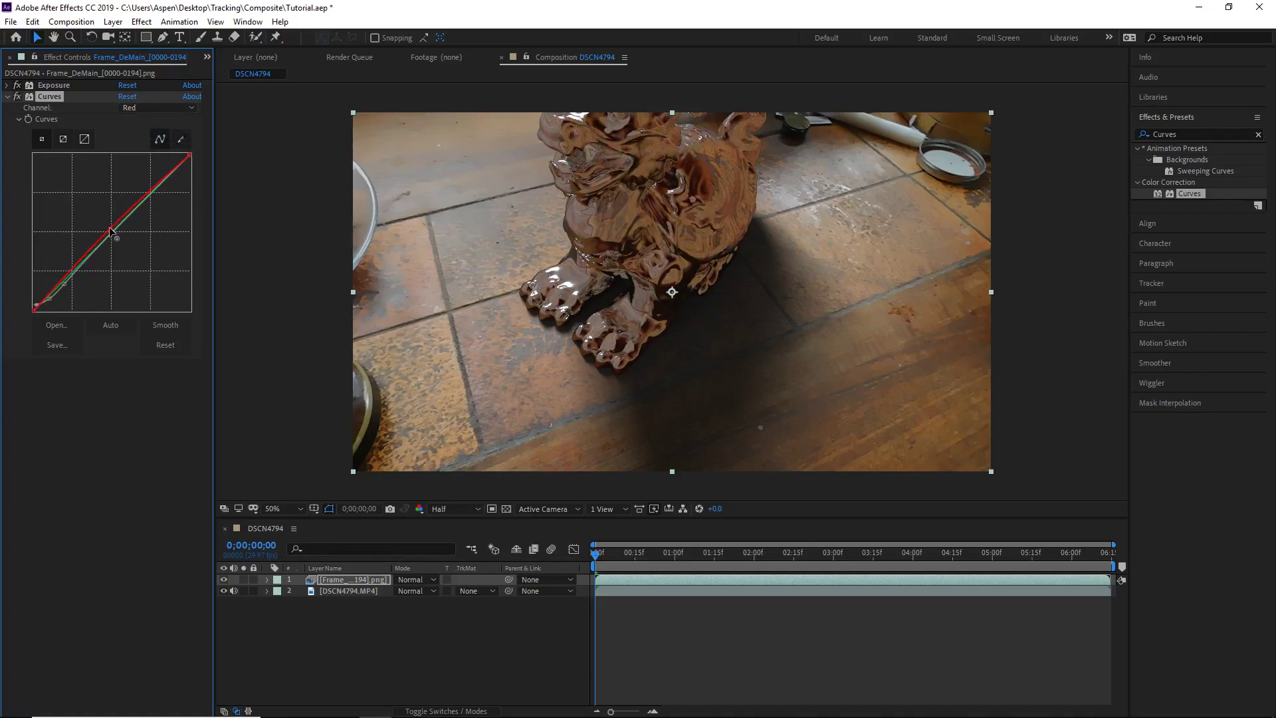
Step: Switch to the Green channel, nudge its midpoint, lower the shadow end and pull in the highlight end
left_click(157, 108)
left_click(151, 151)
left_click_drag(111, 232, 111, 228)
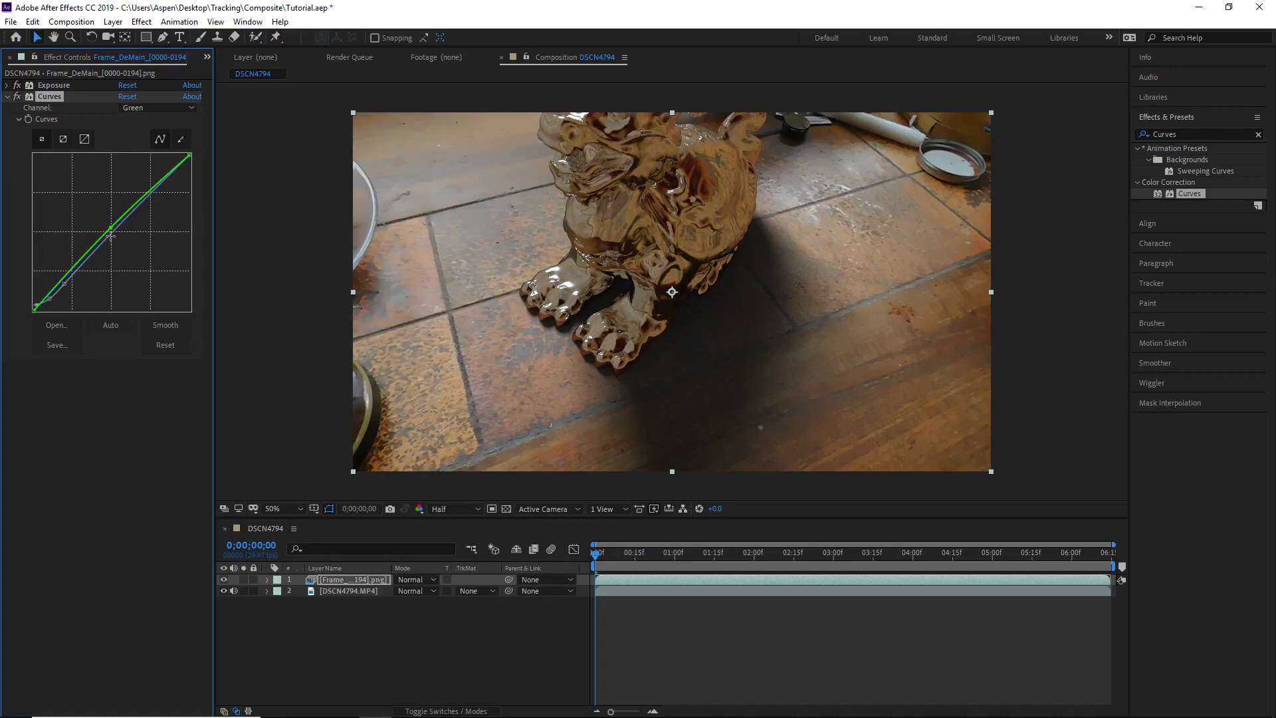
left_click_drag(110, 230, 111, 229)
left_click(160, 109)
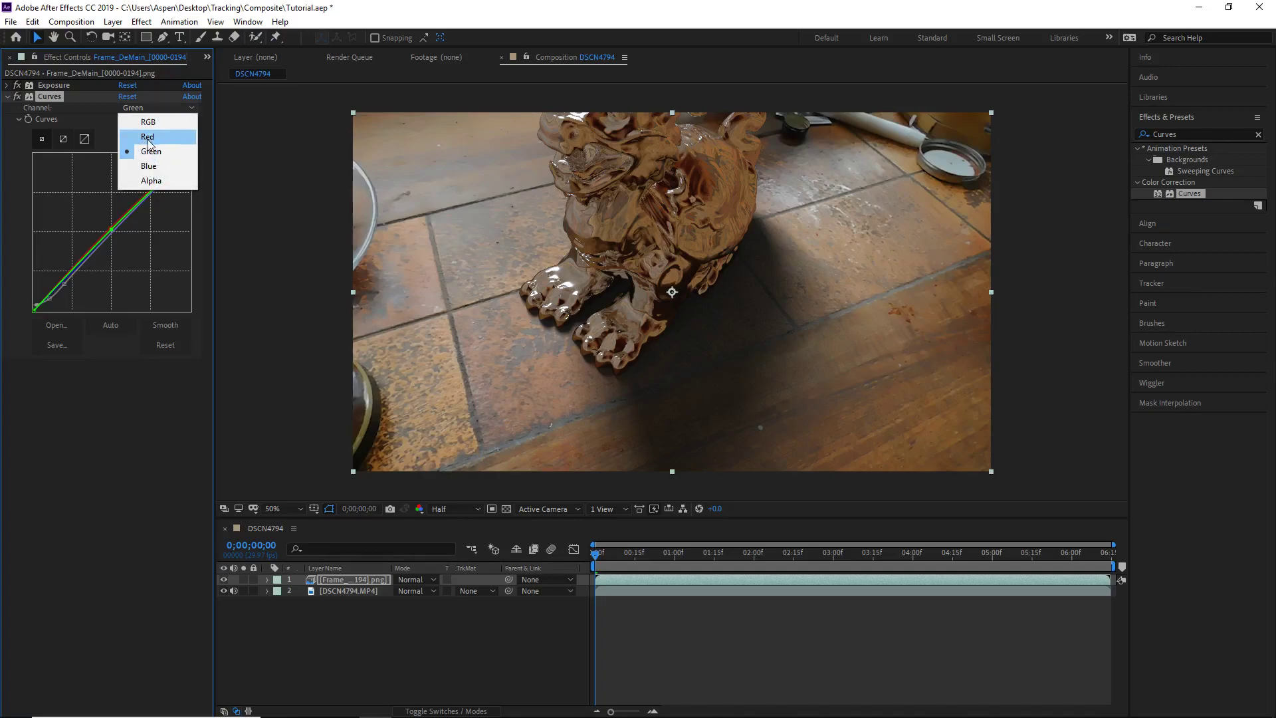
left_click(111, 149)
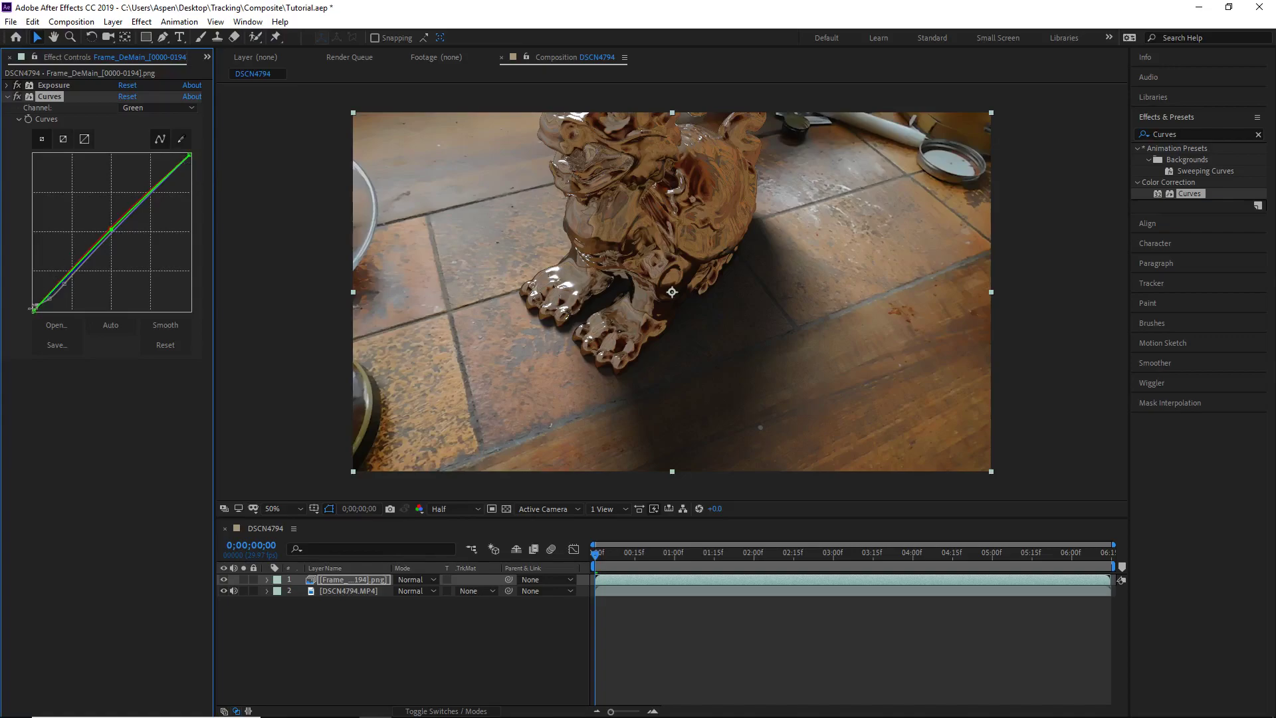
left_click_drag(35, 307, 40, 314)
left_click_drag(190, 154, 191, 162)
left_click(9, 97)
Step: Apply Hue/Saturation to the creature render and zoom in to inspect the creature
left_click(1238, 134)
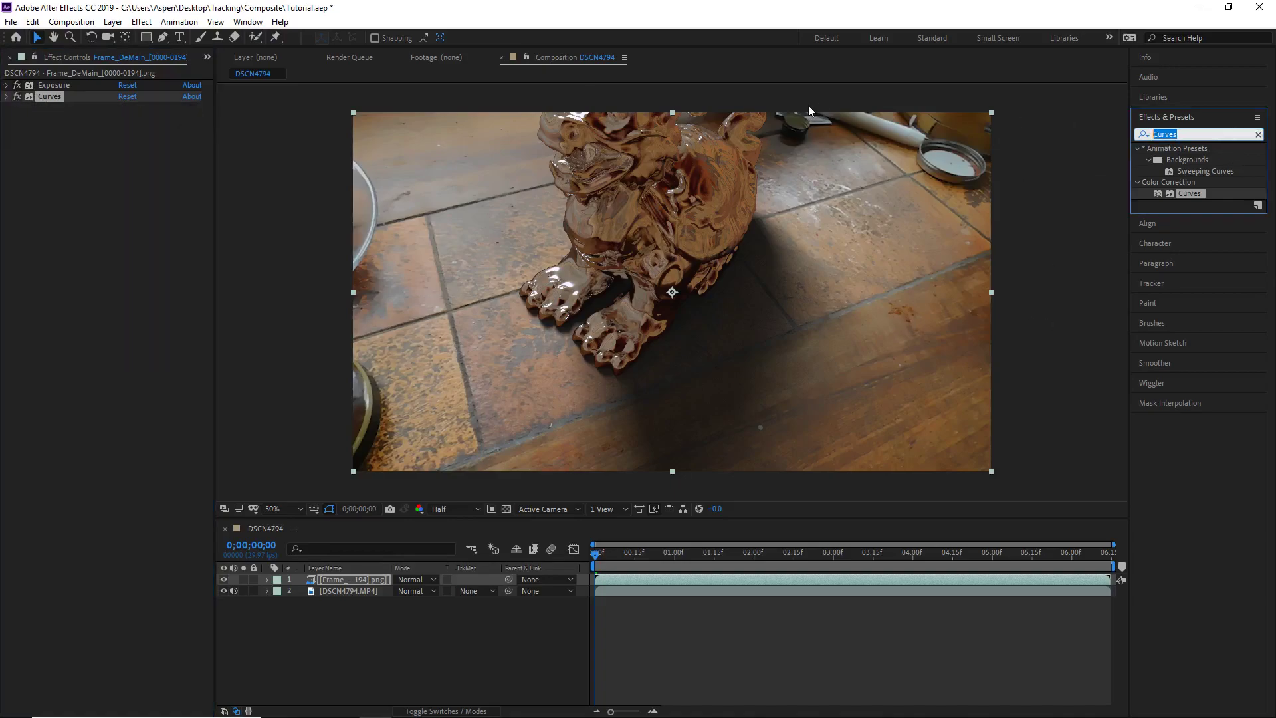
type("sature")
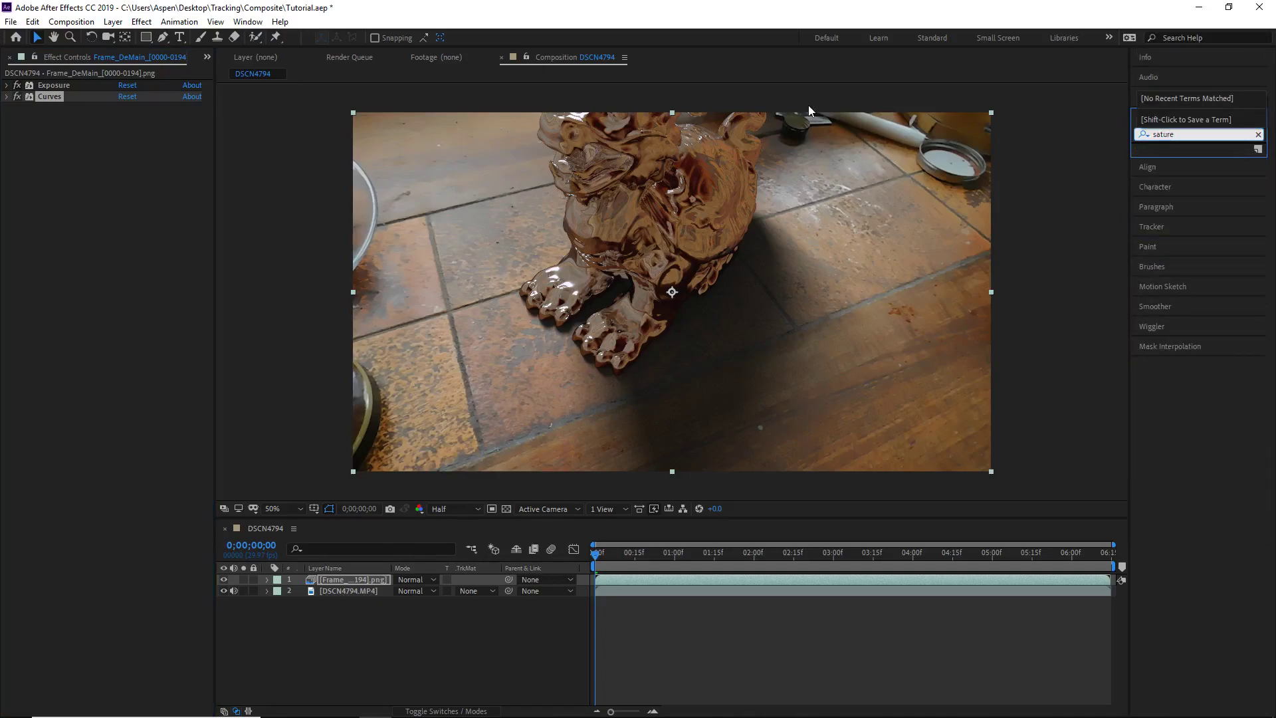
key("BackSpace")
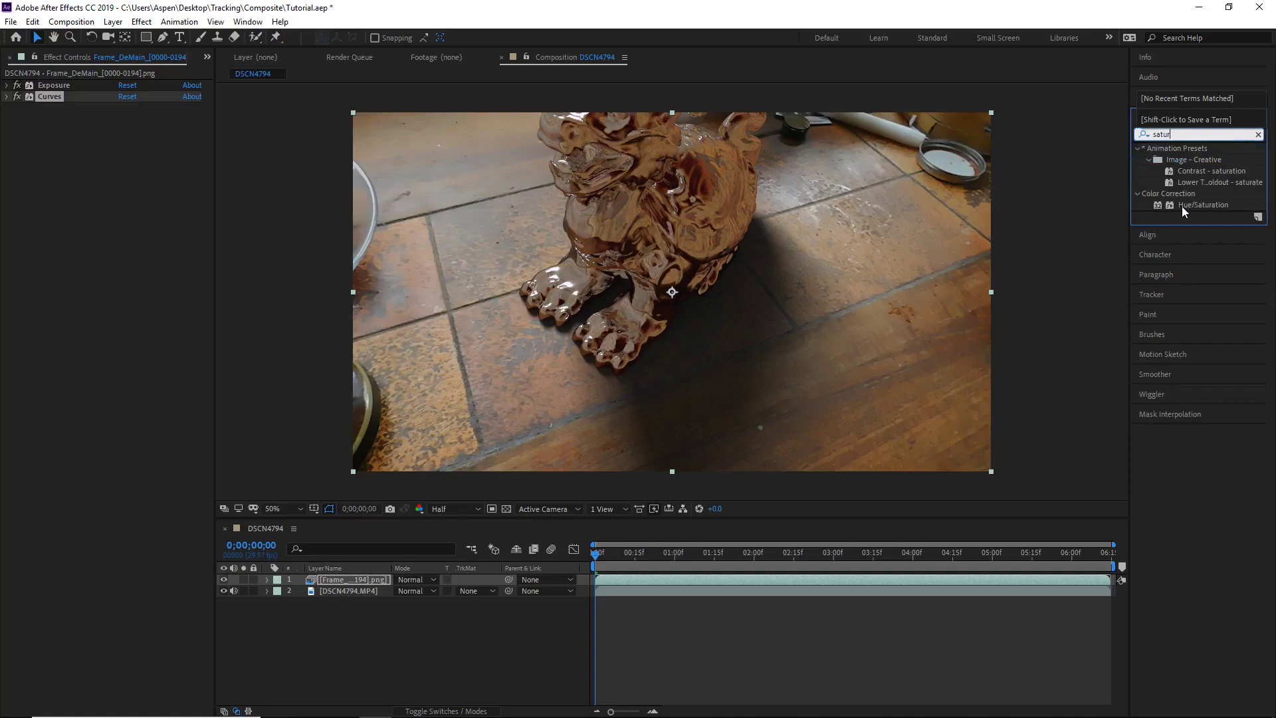
left_click_drag(1182, 206, 168, 185)
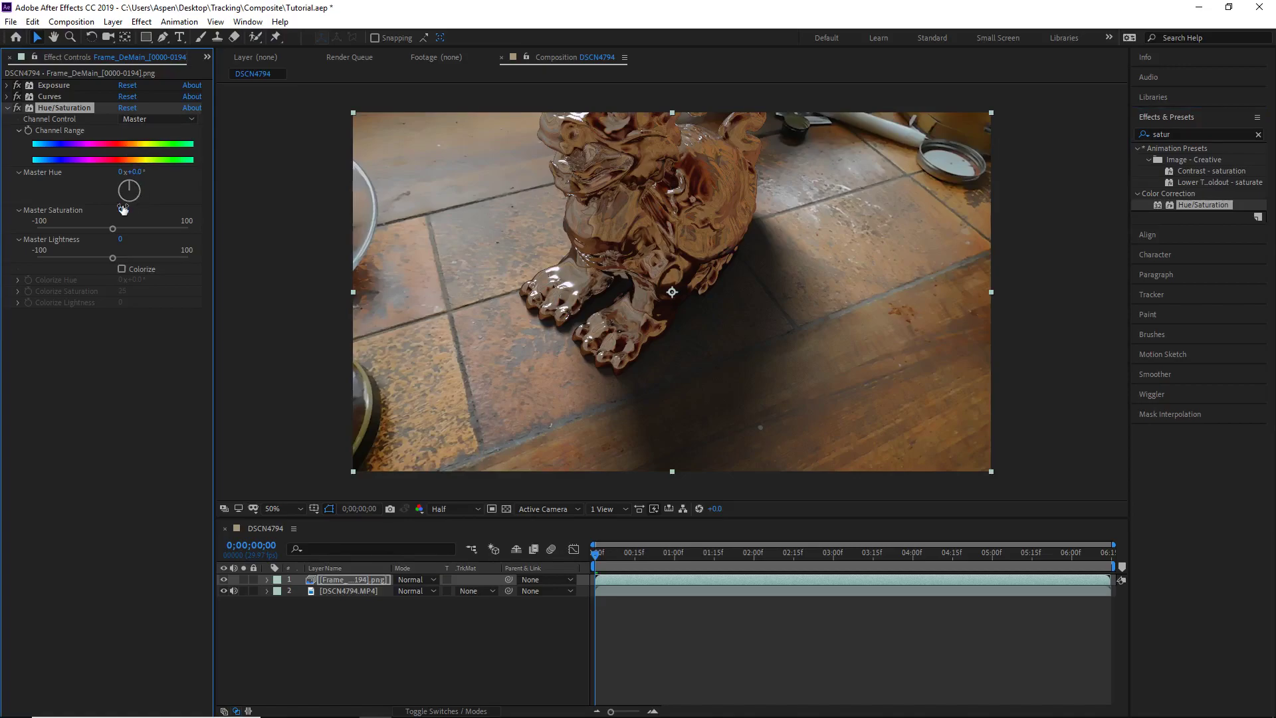
mouse_move(123, 184)
left_mouse_down()
mouse_move(120, 214)
mouse_move(112, 201)
mouse_move(132, 173)
left_mouse_up()
scroll(635, 282, "up", 2)
left_click_drag(592, 222, 699, 296)
scroll(677, 314, "down", 2)
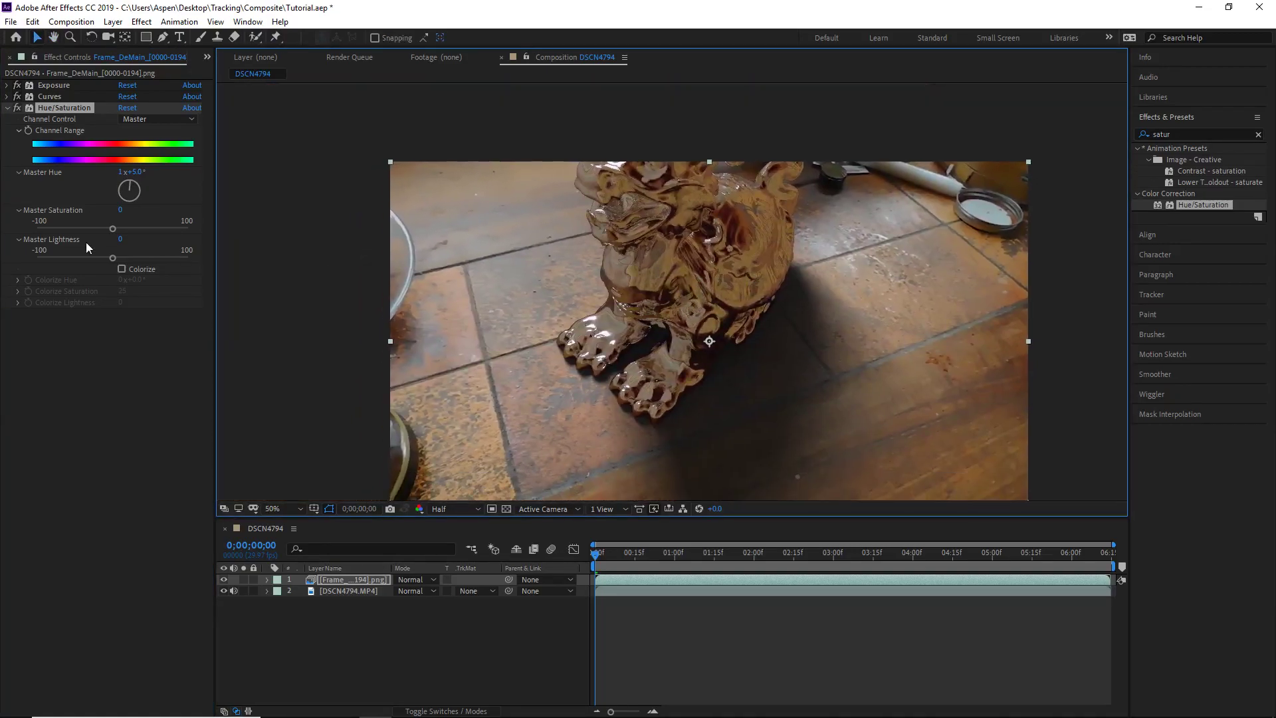
Step: Set Master Saturation to -10 and Master Lightness to 0
mouse_move(116, 225)
left_mouse_down()
mouse_move(71, 230)
mouse_move(162, 232)
mouse_move(105, 233)
left_mouse_up()
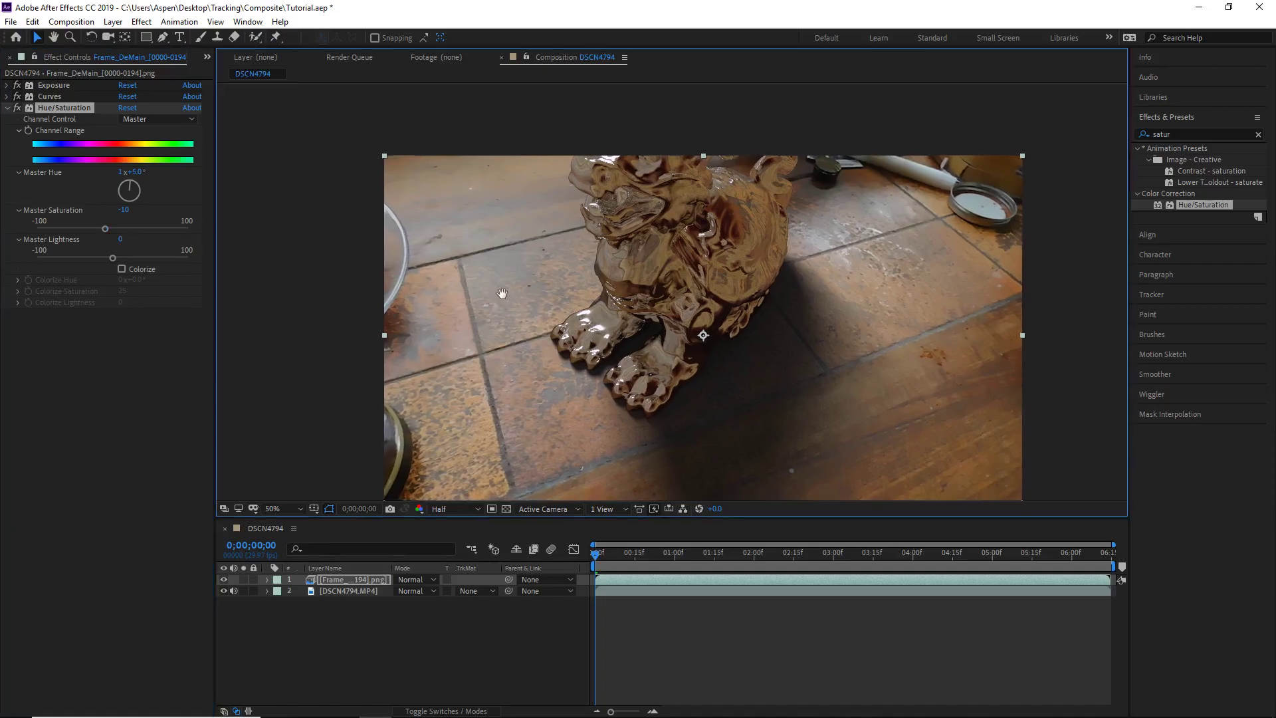
scroll(728, 221, "down", 1)
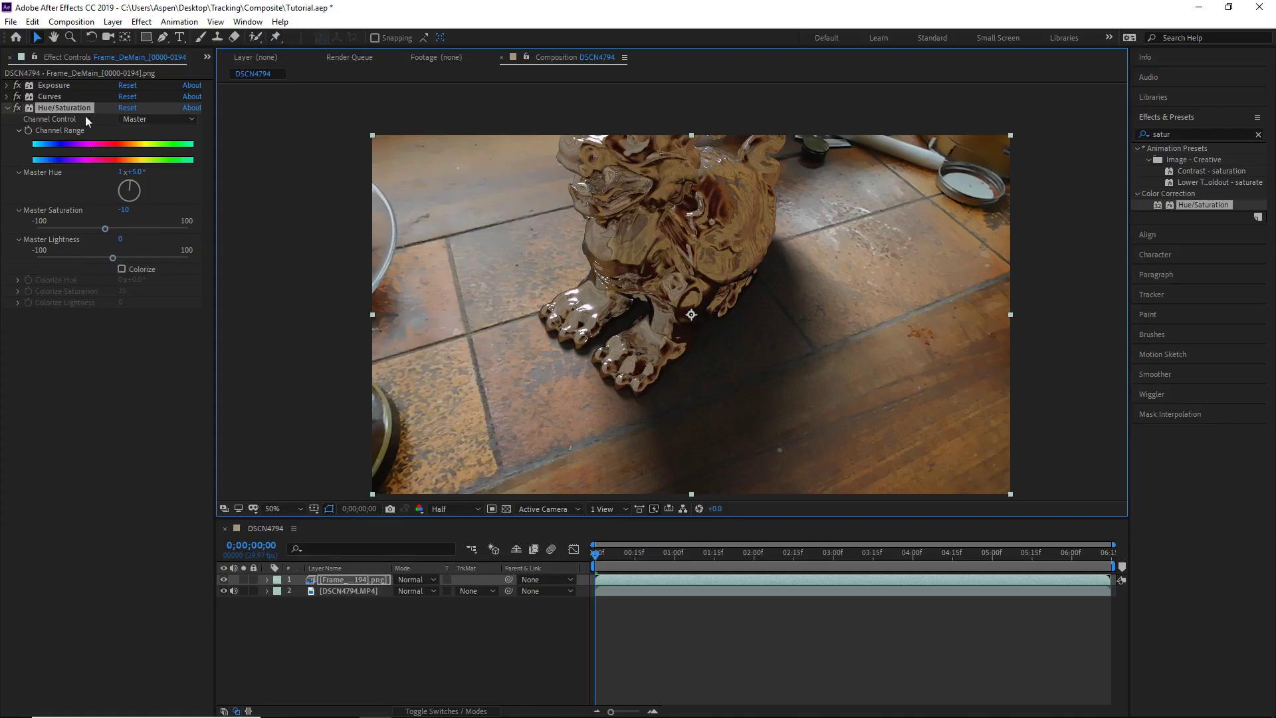
mouse_move(111, 257)
left_mouse_down()
mouse_move(154, 265)
mouse_move(89, 263)
mouse_move(116, 262)
left_mouse_up()
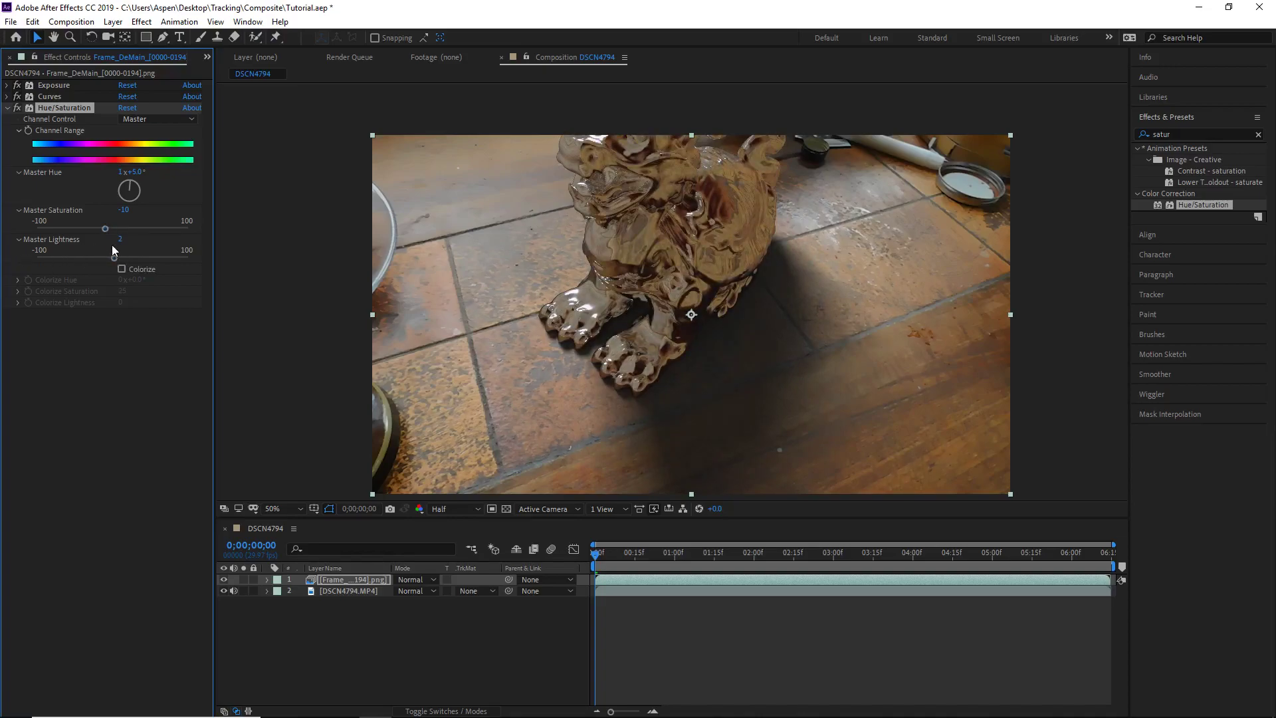
left_click(120, 238)
type("0")
Step: Collapse Hue/Saturation and apply CC Composite to the creature layer
left_click(8, 108)
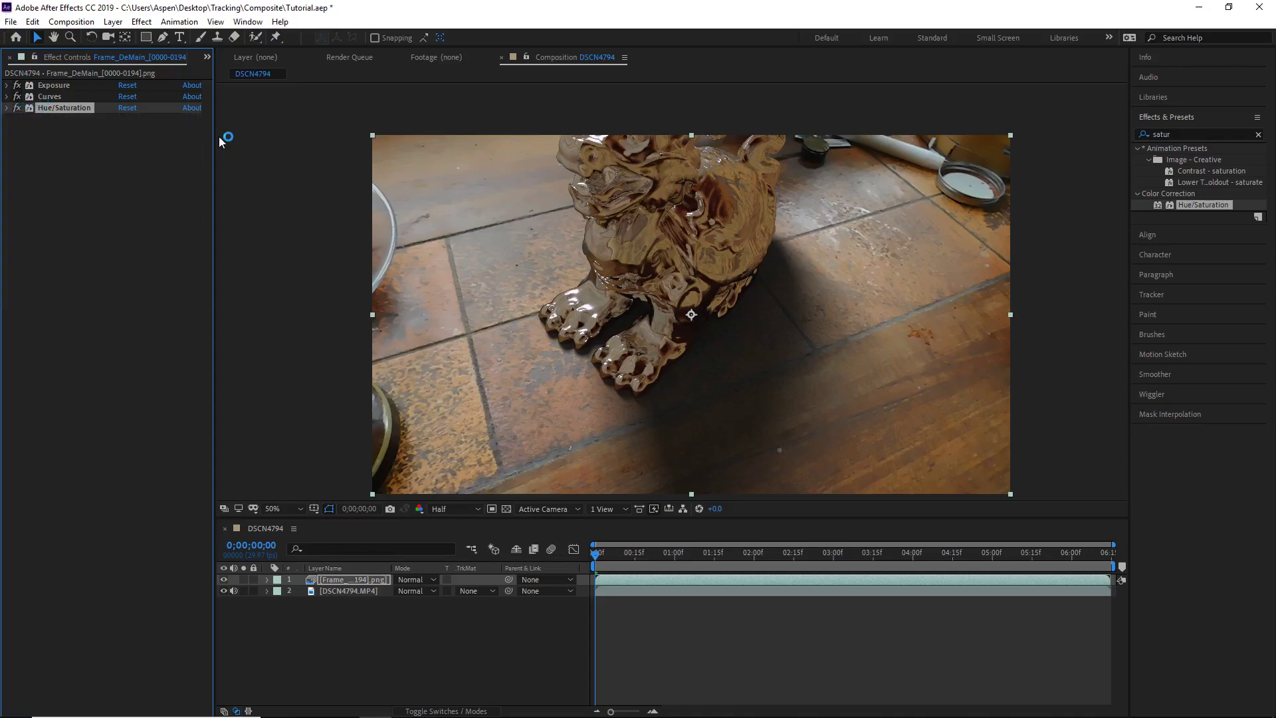
double_click(1200, 135)
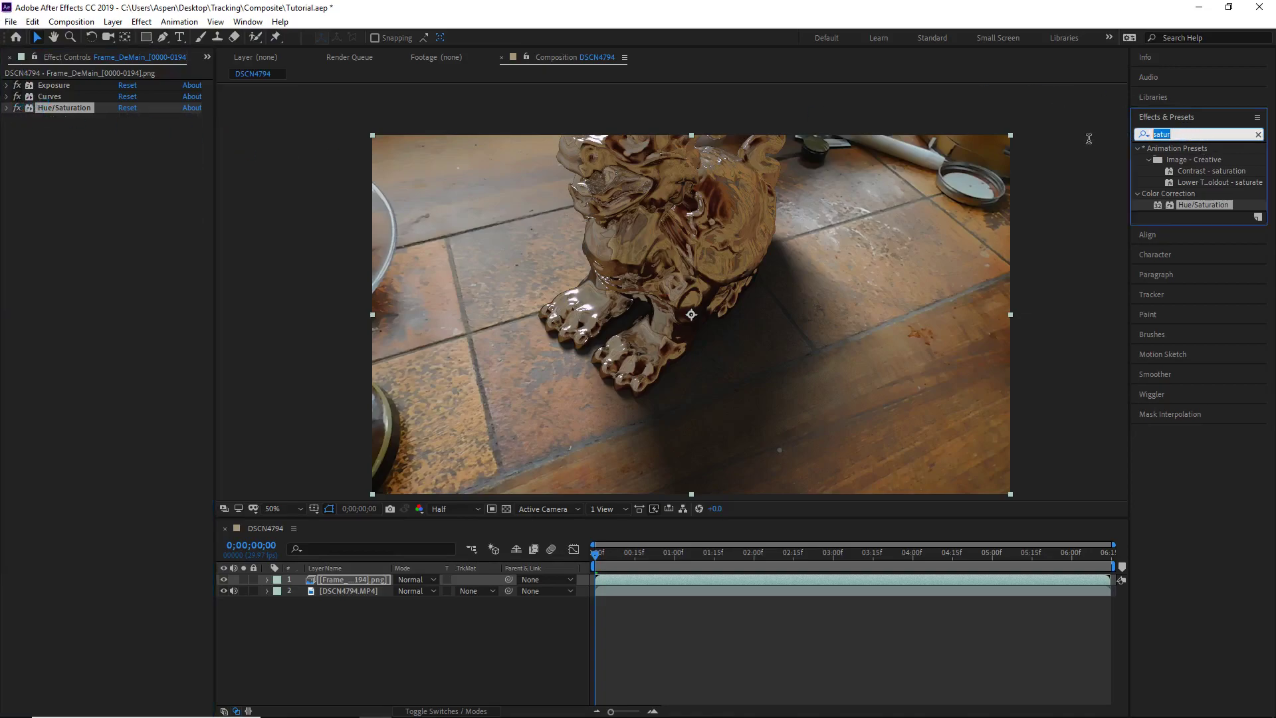
type("cc com")
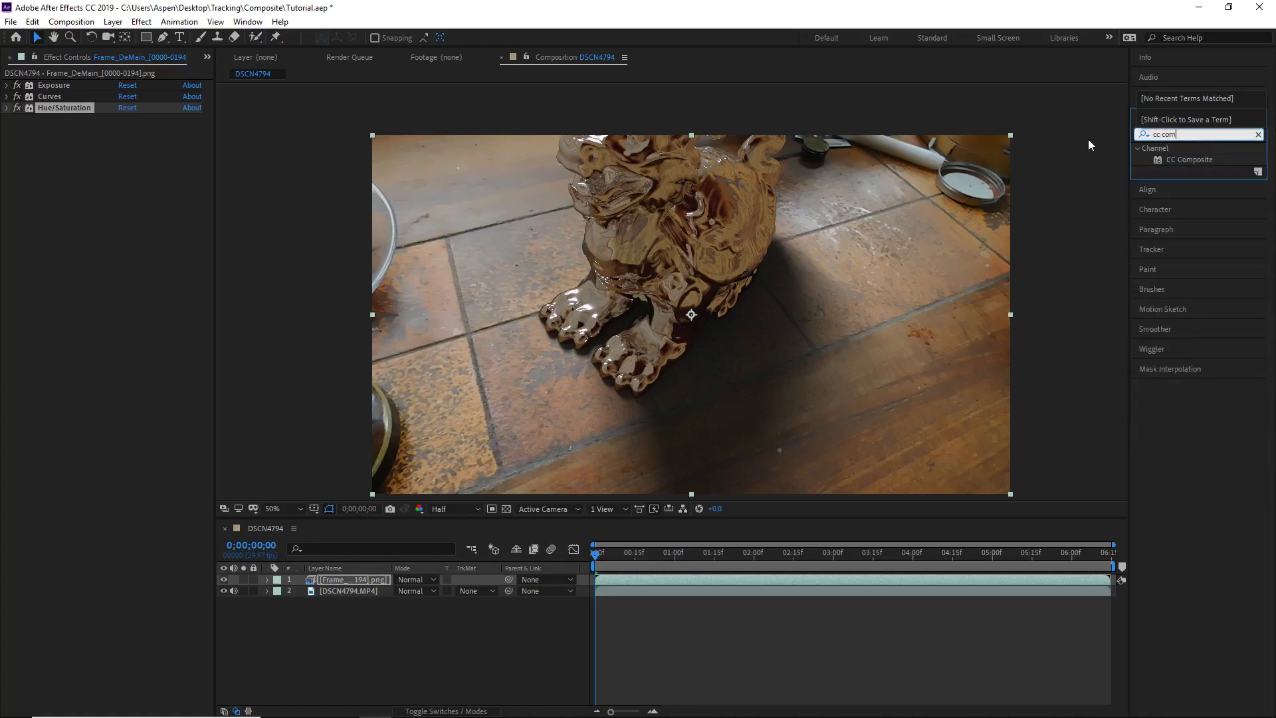
left_click_drag(1196, 161, 57, 243)
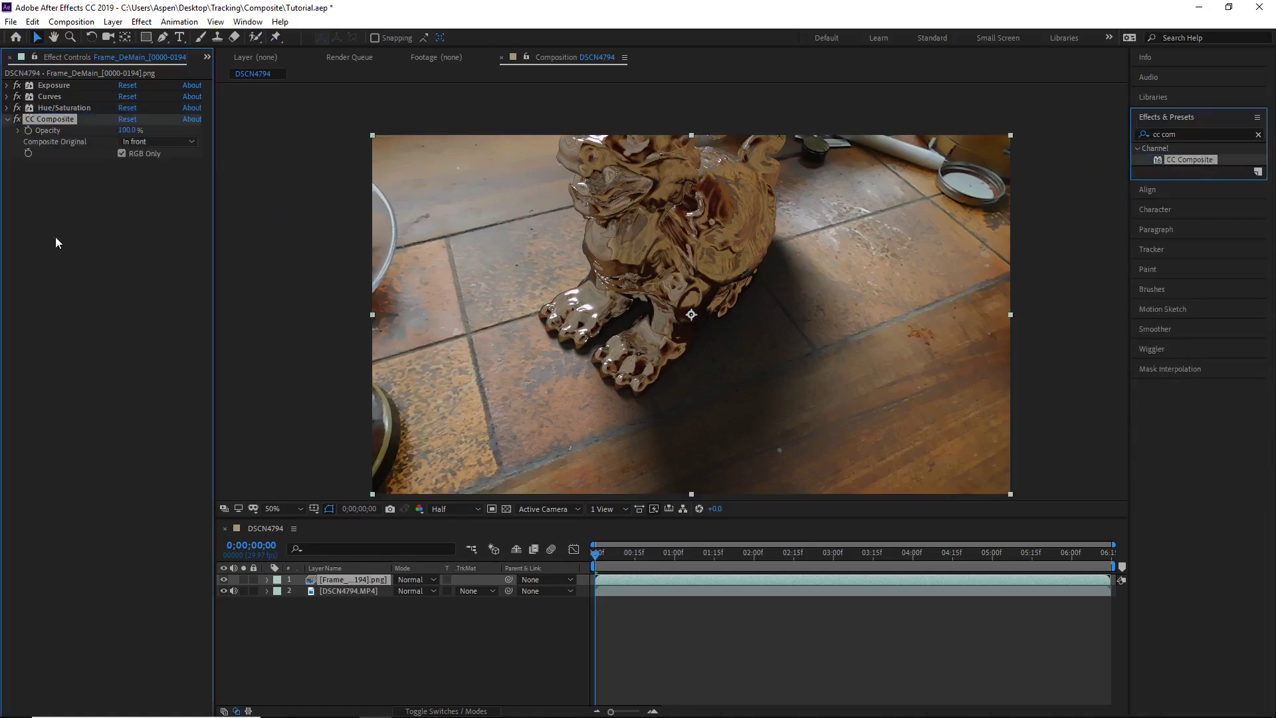
Step: Set the CC Composite opacity to 25%
left_click_drag(127, 130, 24, 112)
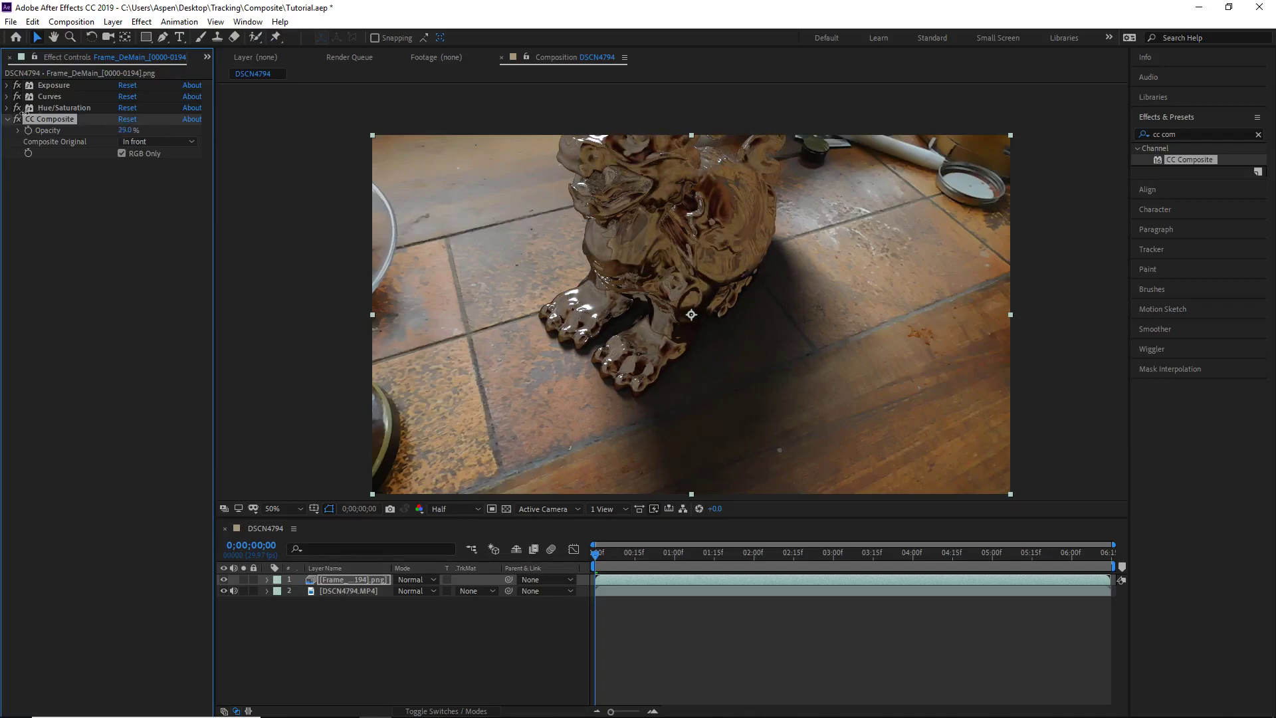
left_click(124, 131)
type("15")
key("Return")
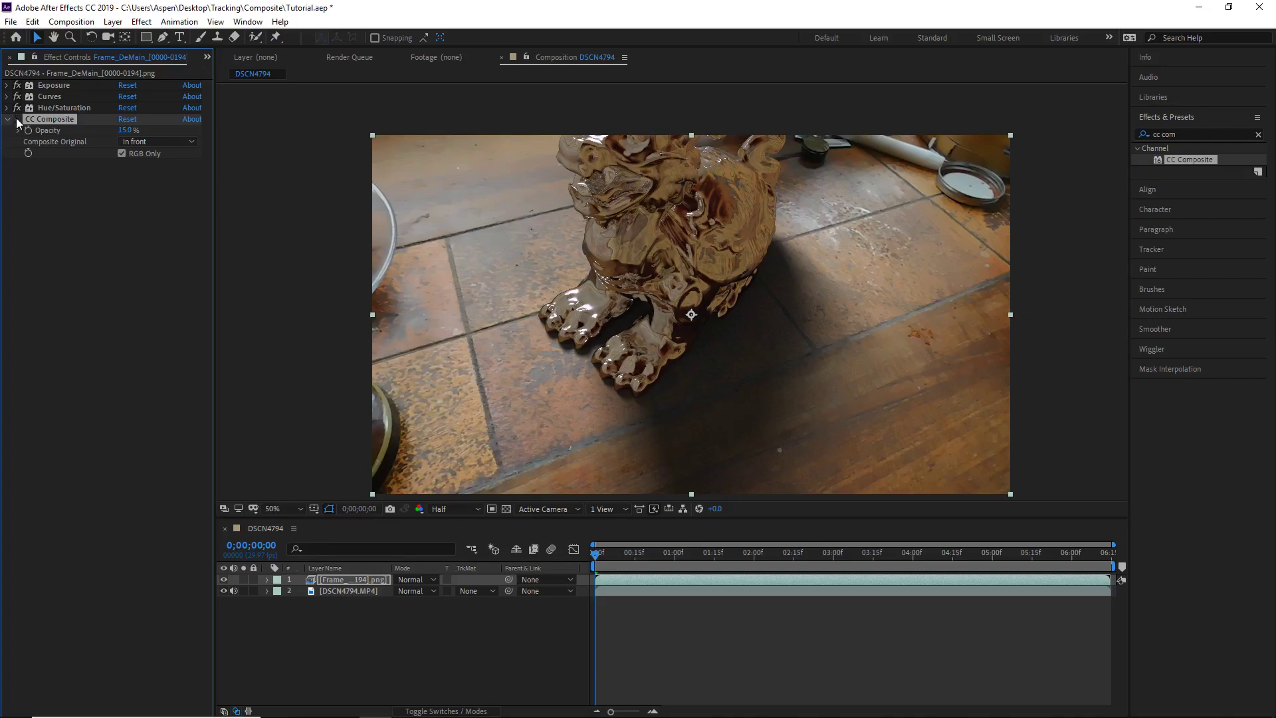
left_click(127, 130)
type("2")
left_click(7, 119)
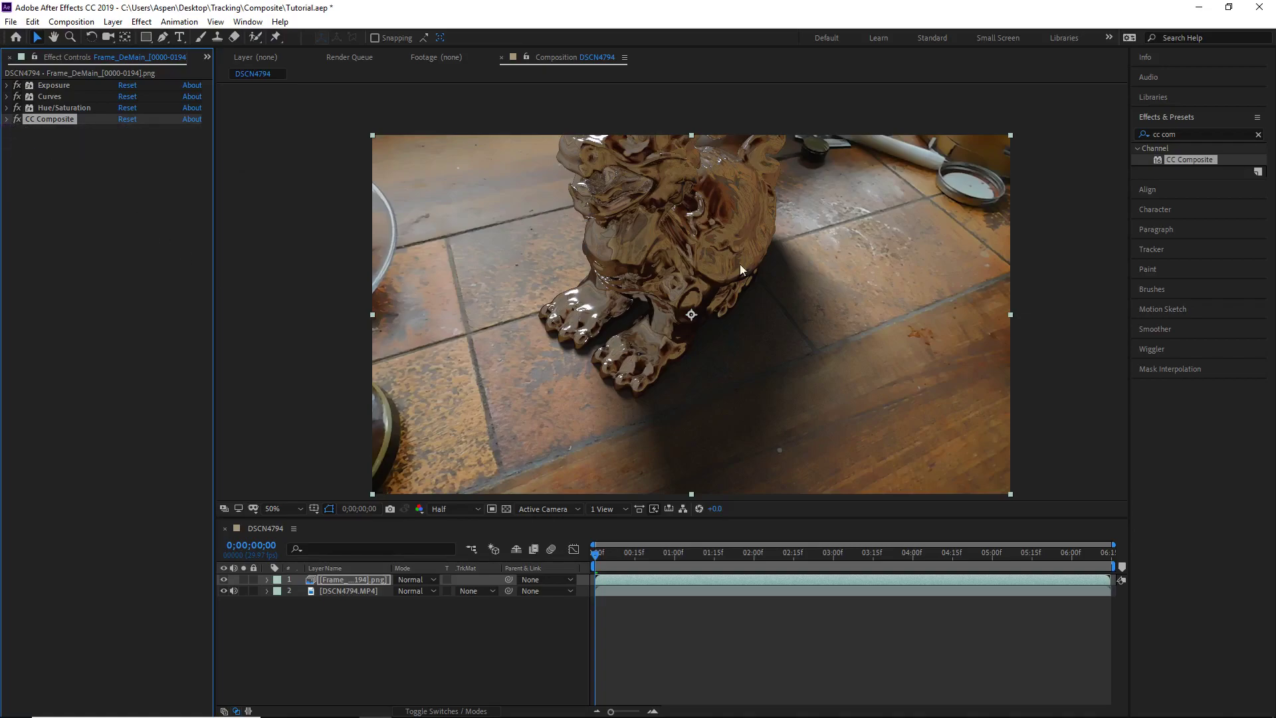
scroll(730, 259, "up", 2)
left_click_drag(892, 349, 485, 188)
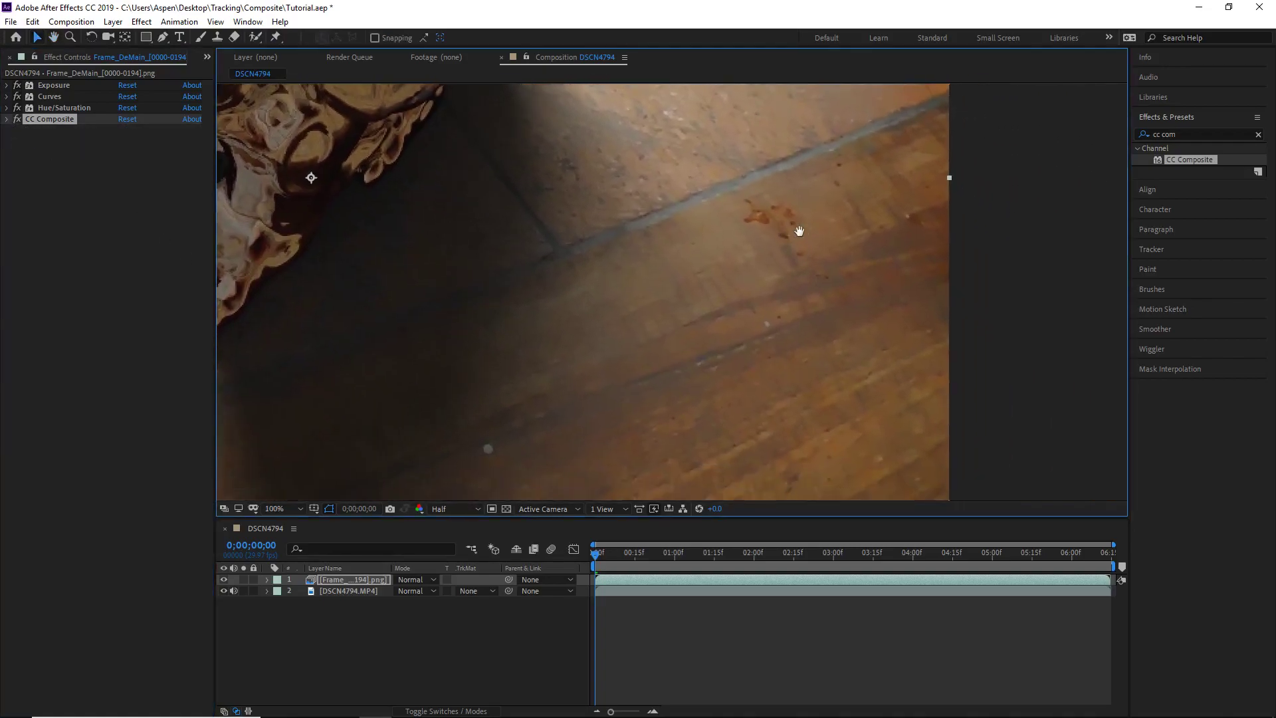
scroll(800, 343, "up", 1)
key("space")
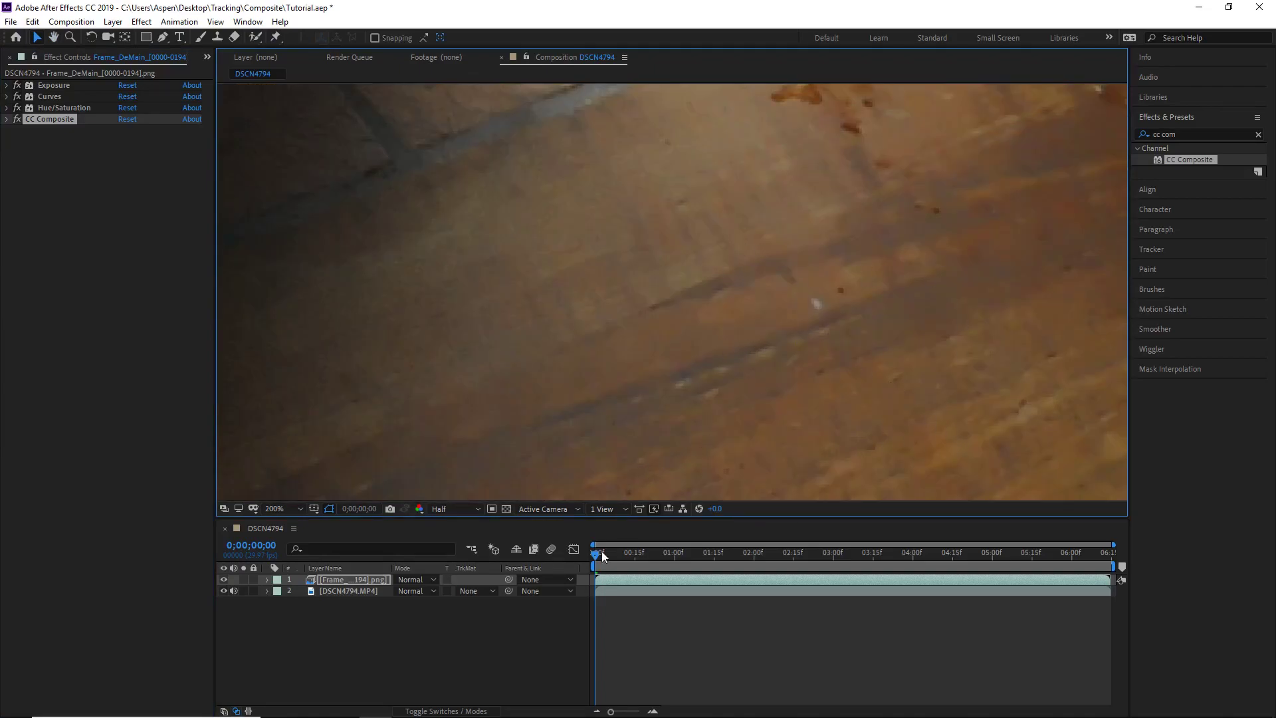
key("space")
scroll(620, 381, "down", 3)
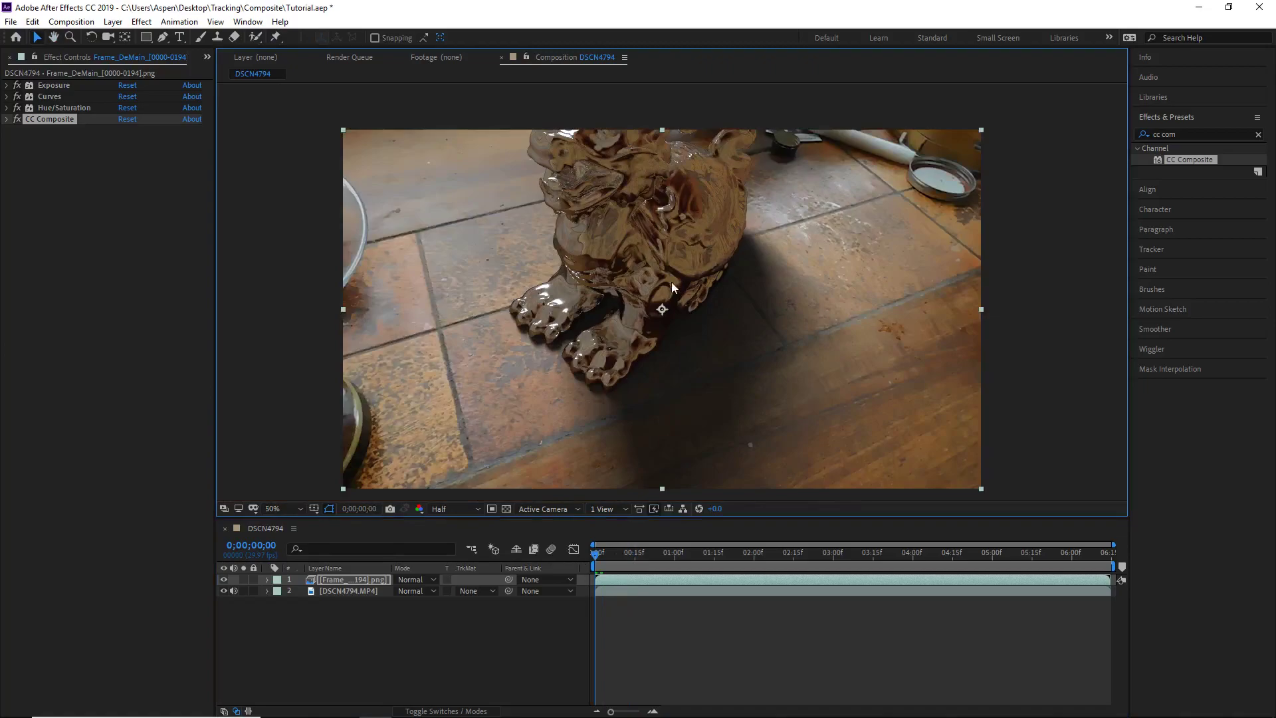
left_click_drag(671, 282, 689, 320)
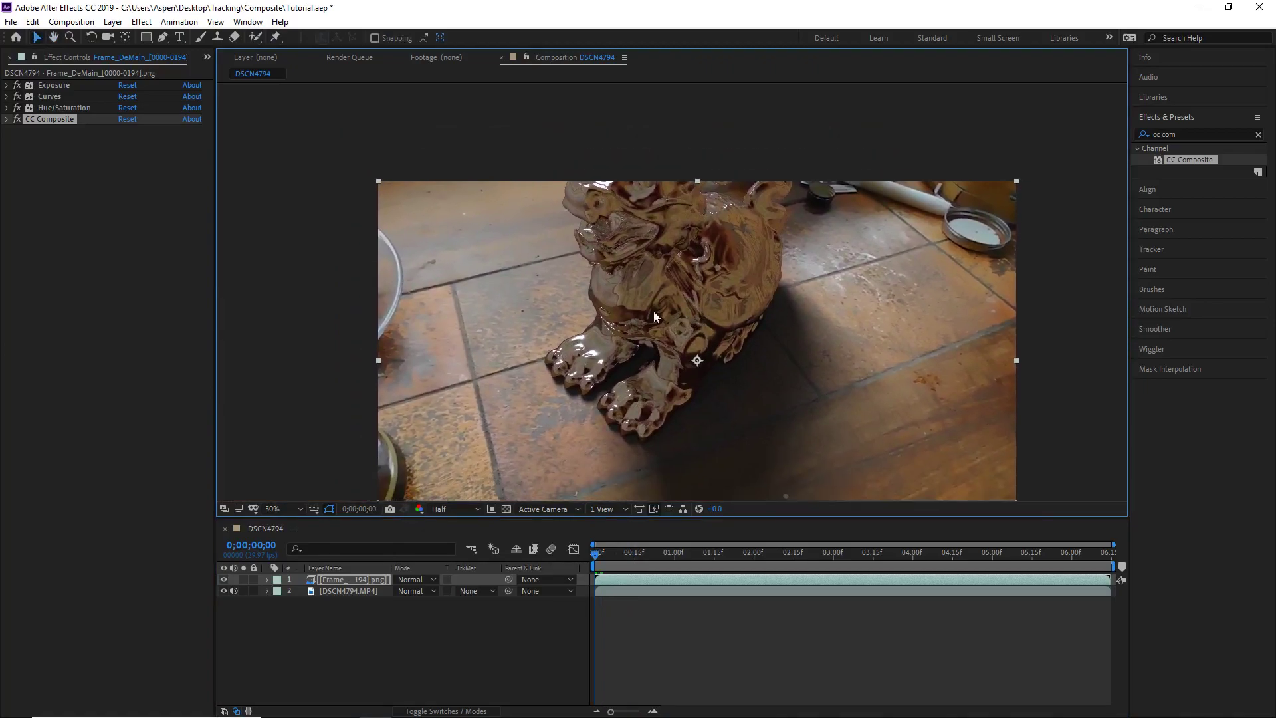
scroll(654, 317, "up", 2)
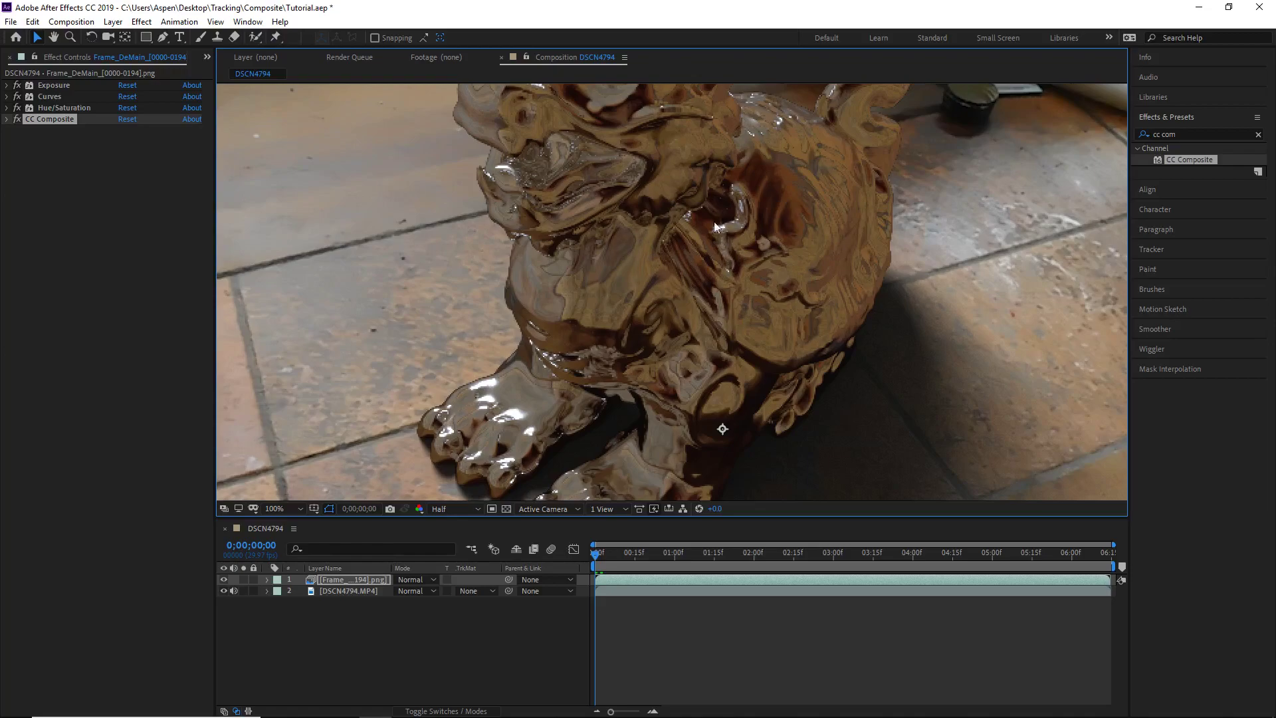
scroll(612, 233, "down", 2)
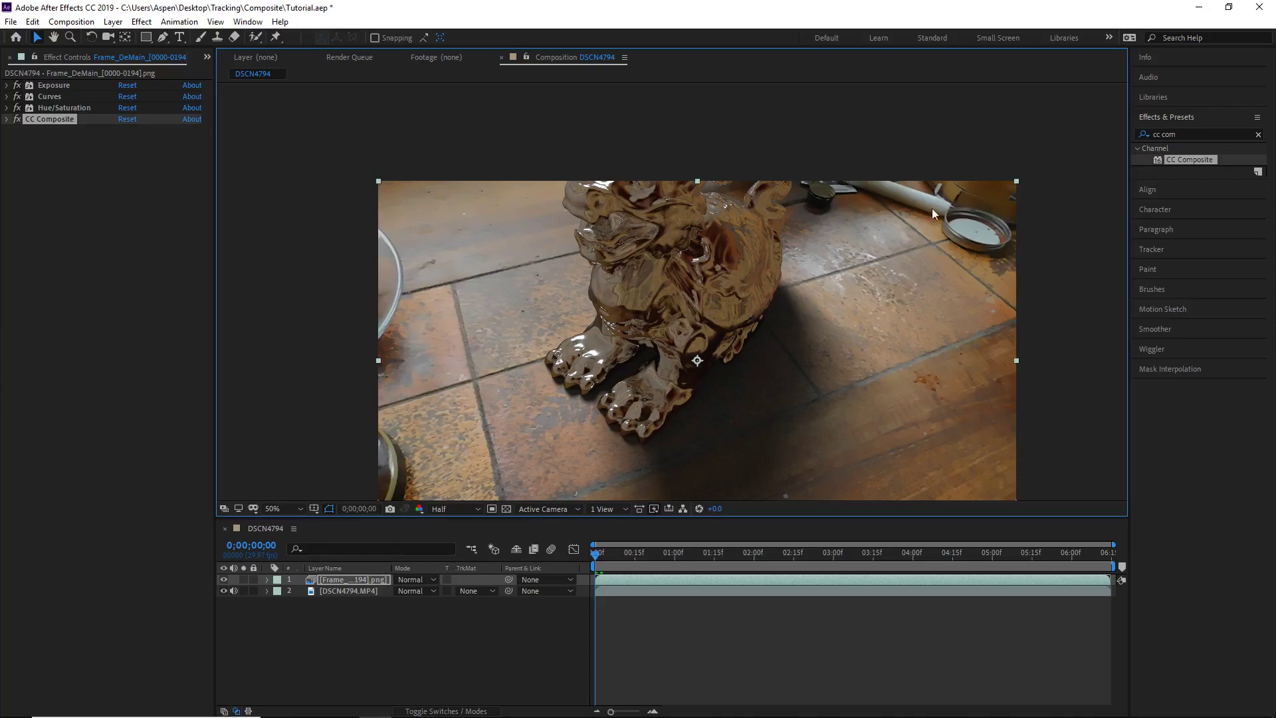
Step: Apply Add Grain to the creature layer and move its preview region onto the shadowed area
left_click(1182, 130)
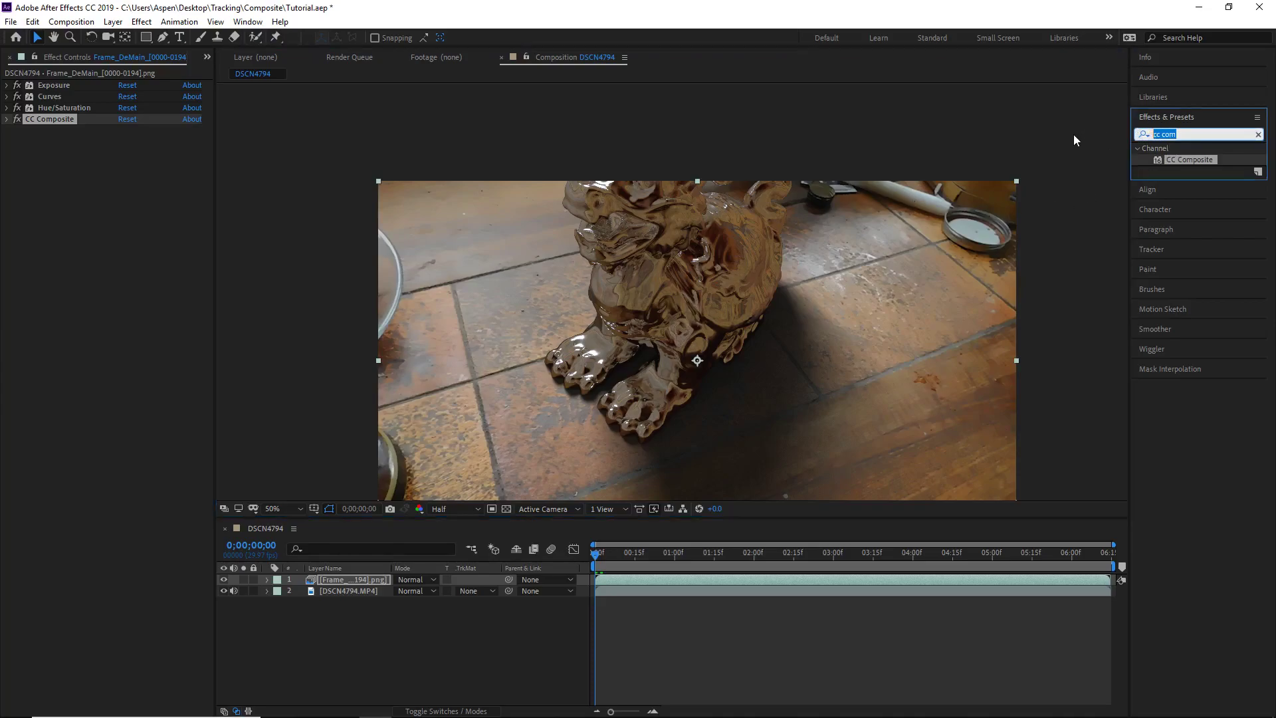
type("grain")
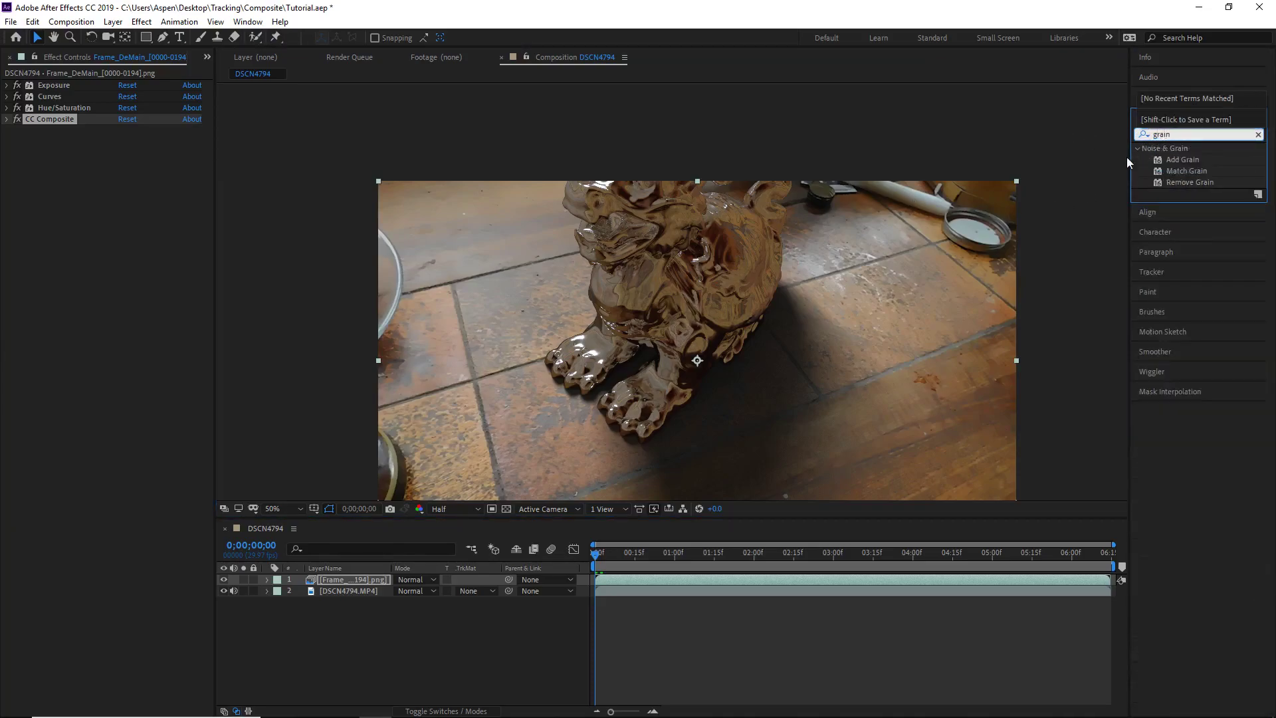
left_click_drag(1182, 159, 206, 228)
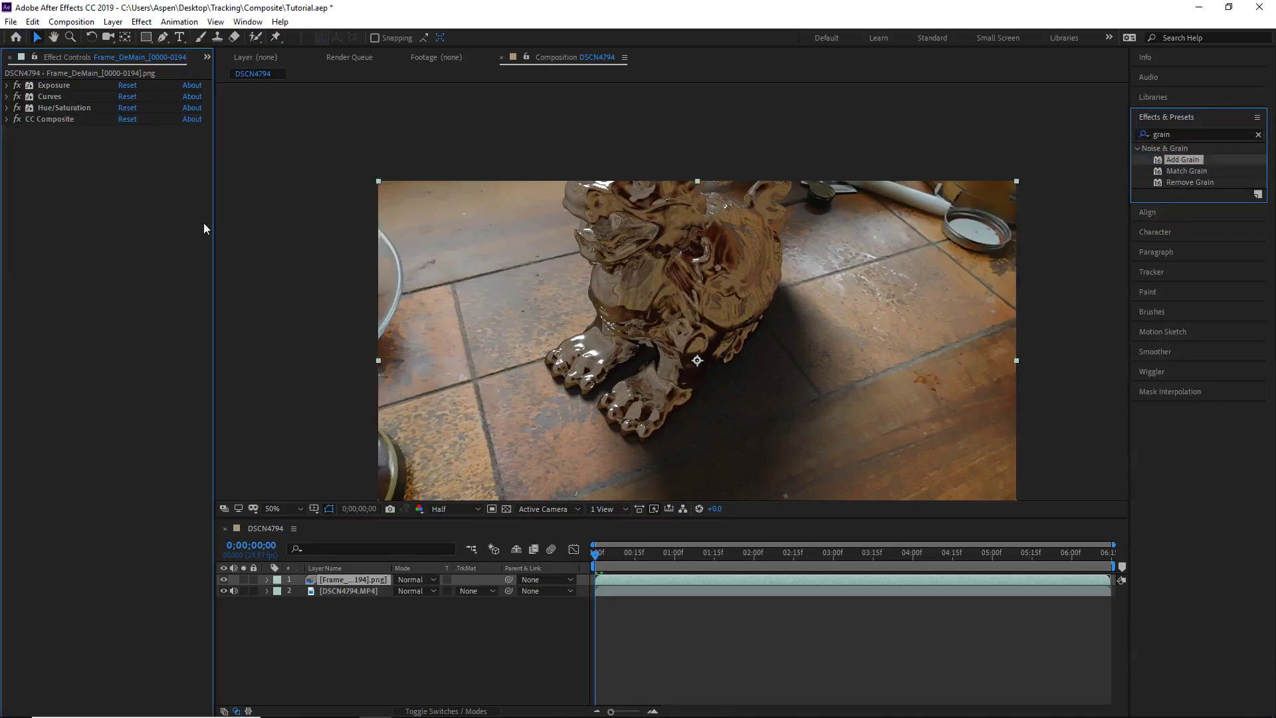
scroll(695, 385, "up", 3)
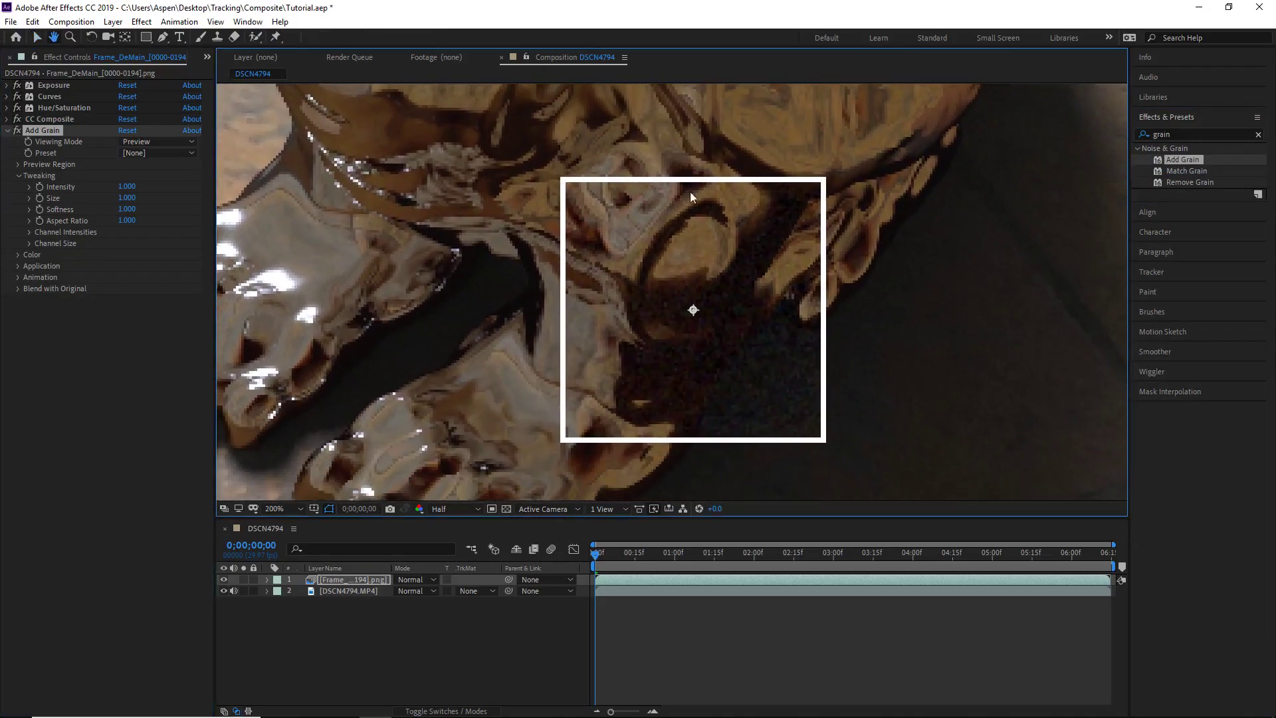
left_click_drag(699, 311, 847, 318)
scroll(847, 317, "down", 3)
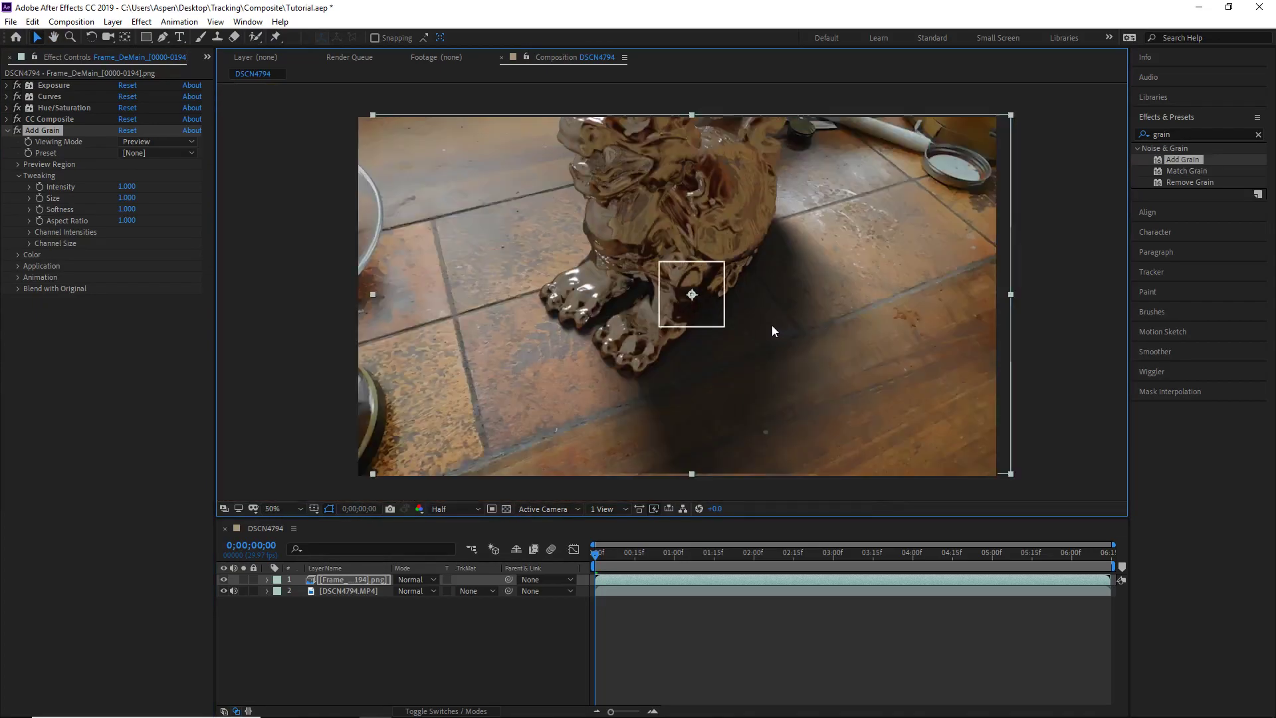
scroll(713, 328, "up", 5)
scroll(710, 293, "down", 2)
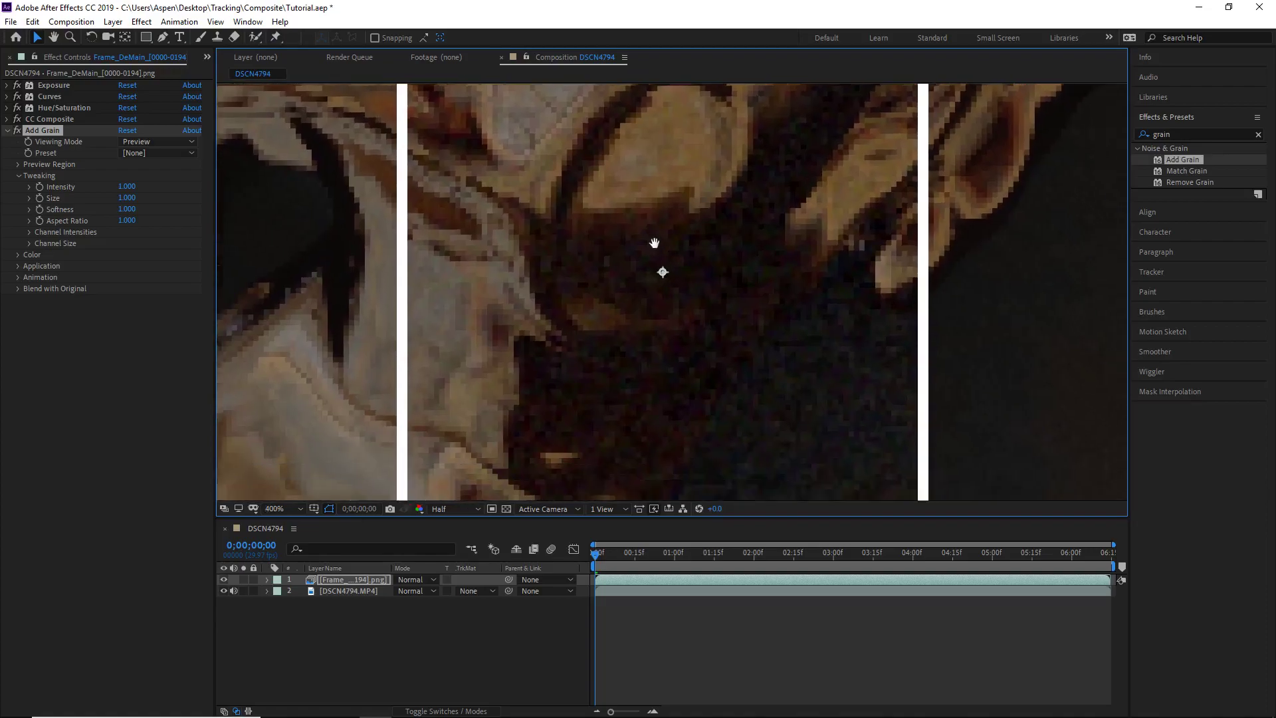
left_click_drag(660, 253, 796, 234)
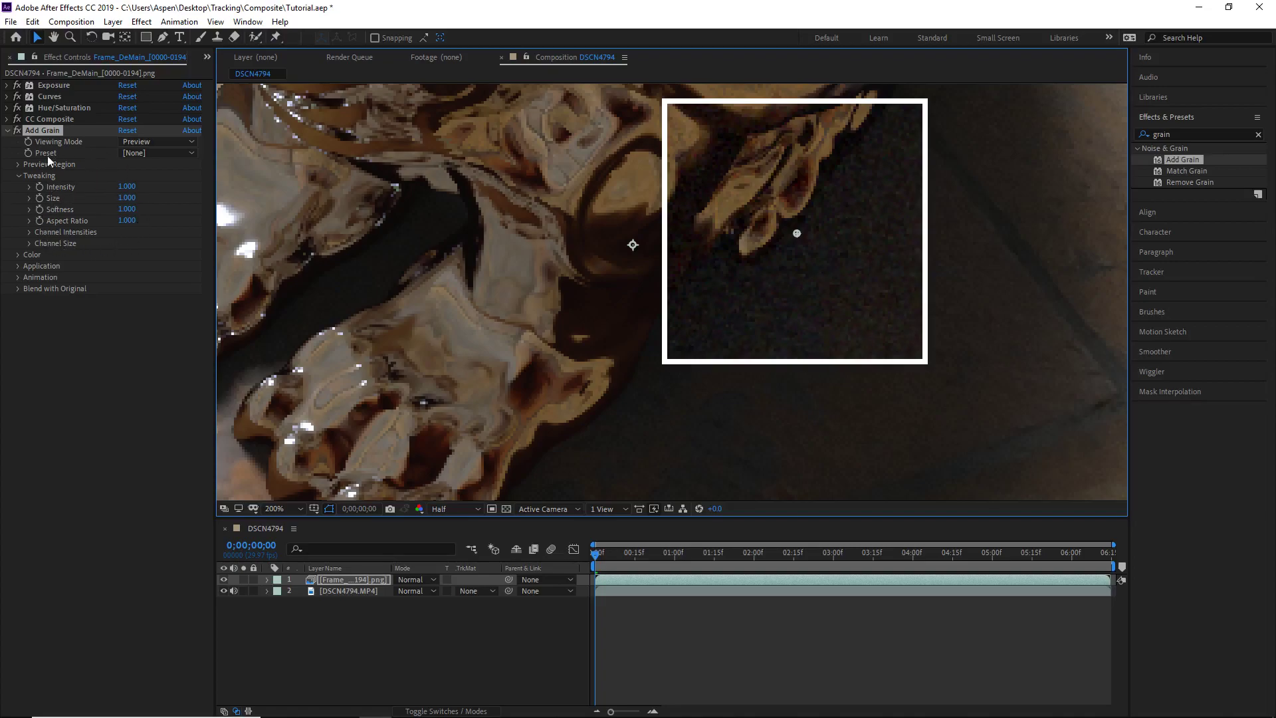
Step: Make the grain Monochromatic with an Intensity of 0.2
left_click(18, 256)
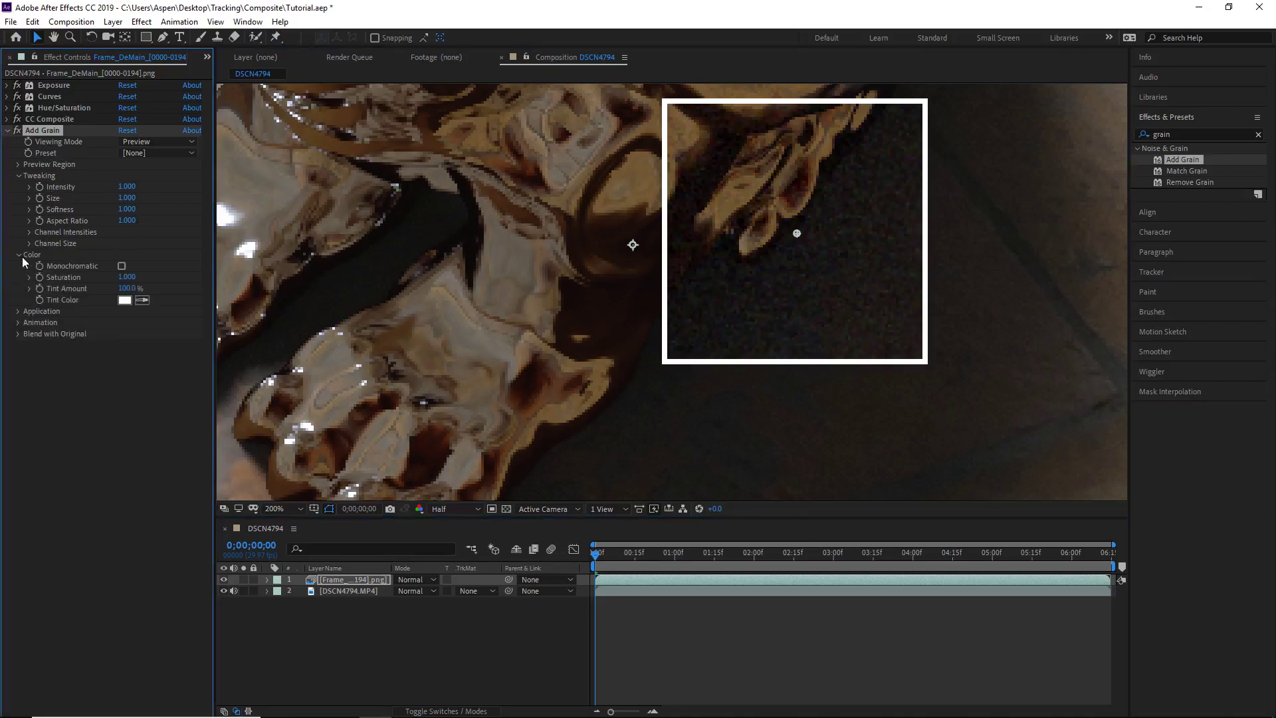
left_click(125, 265)
left_click(130, 187)
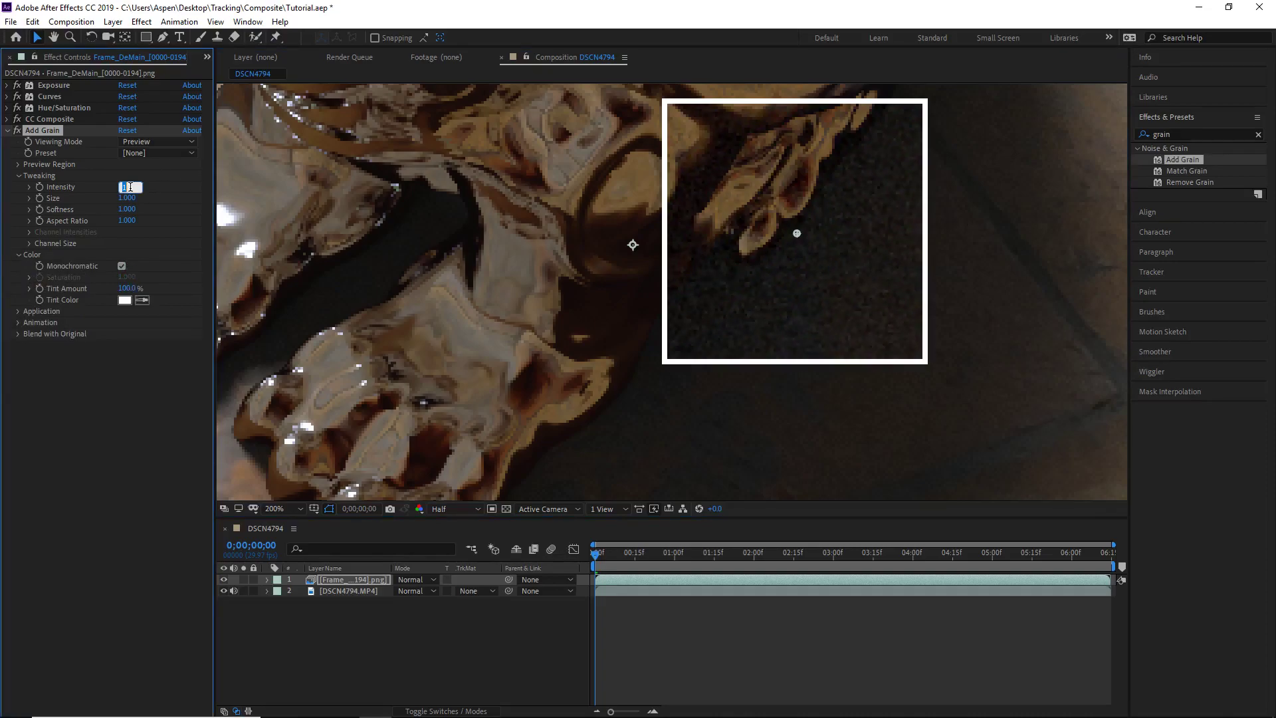
type("0.5")
key("Return")
left_click(128, 191)
type("0.2")
key("Return")
Step: Set the grain Size to 0.5 and Softness to 3.9
left_click(126, 198)
type("7.2")
key("Return")
left_click(126, 198)
type("1.9")
key("Return")
left_click(126, 198)
type("0.5")
key("Return")
left_click_drag(124, 209, 154, 217)
key("comma")
Step: Set the Add Grain Viewing Mode to Final Output
left_click(154, 145)
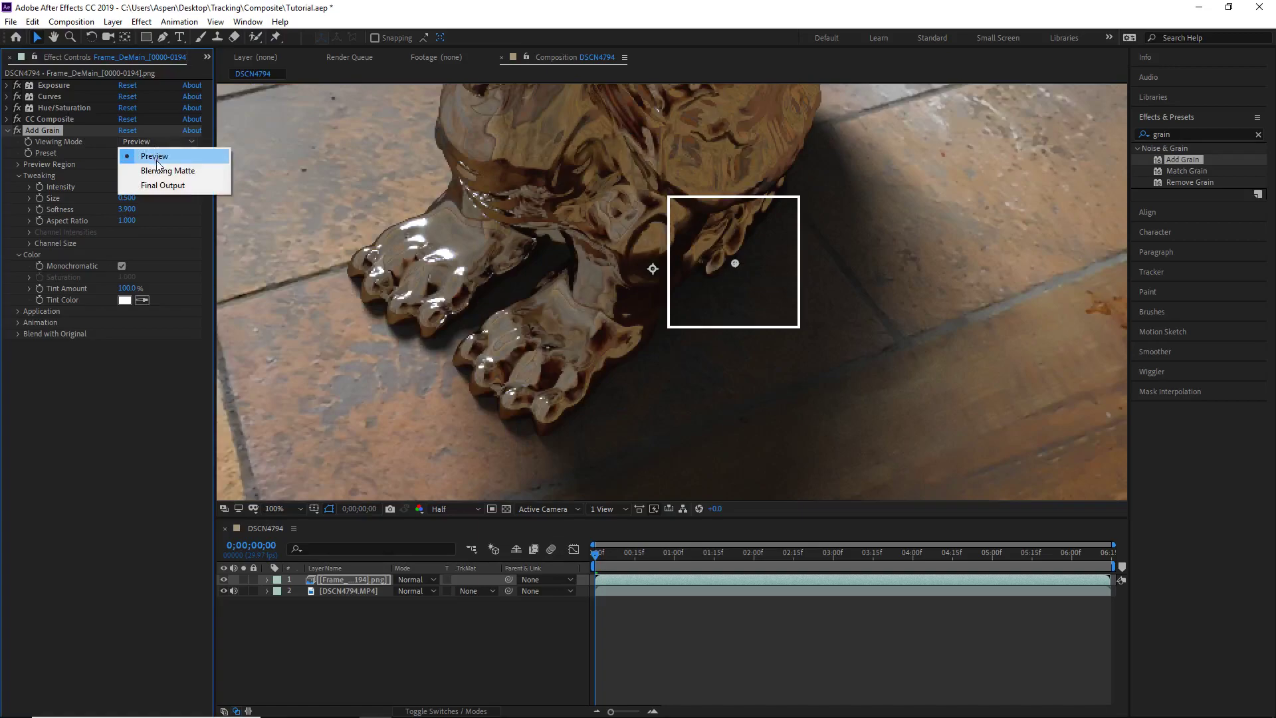
left_click(165, 185)
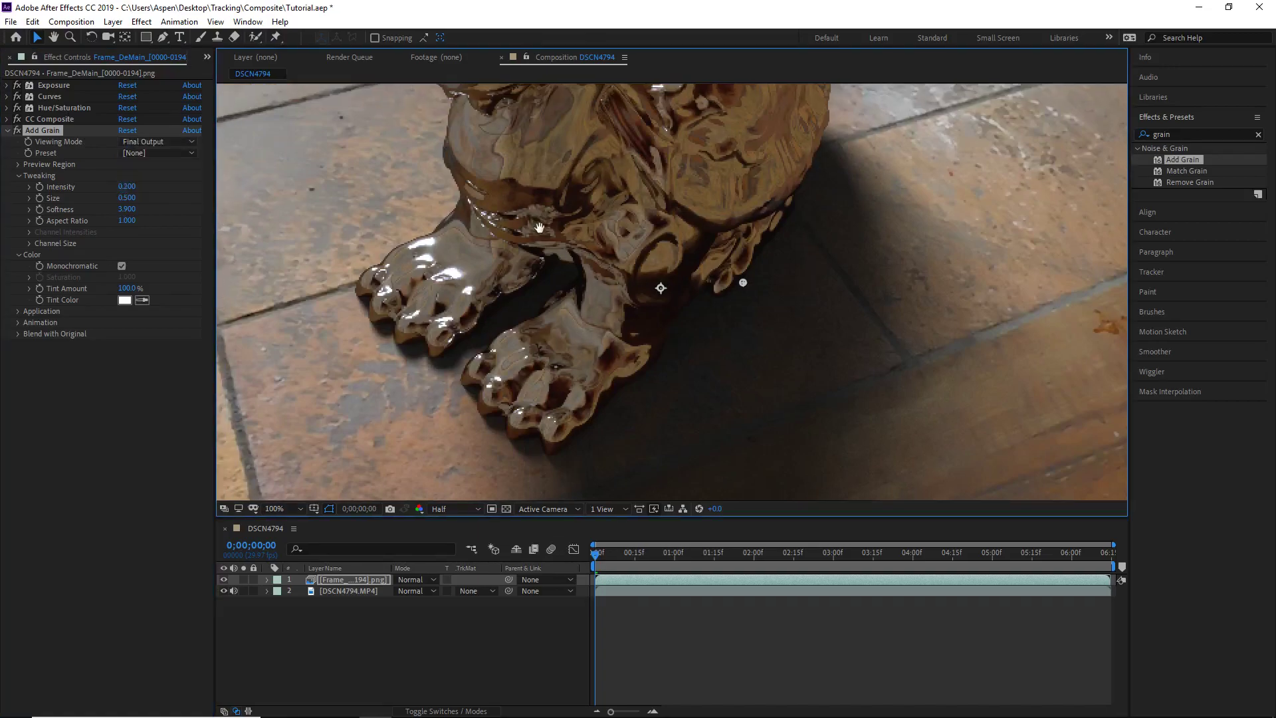
scroll(588, 353, "up", 2)
left_click(20, 134)
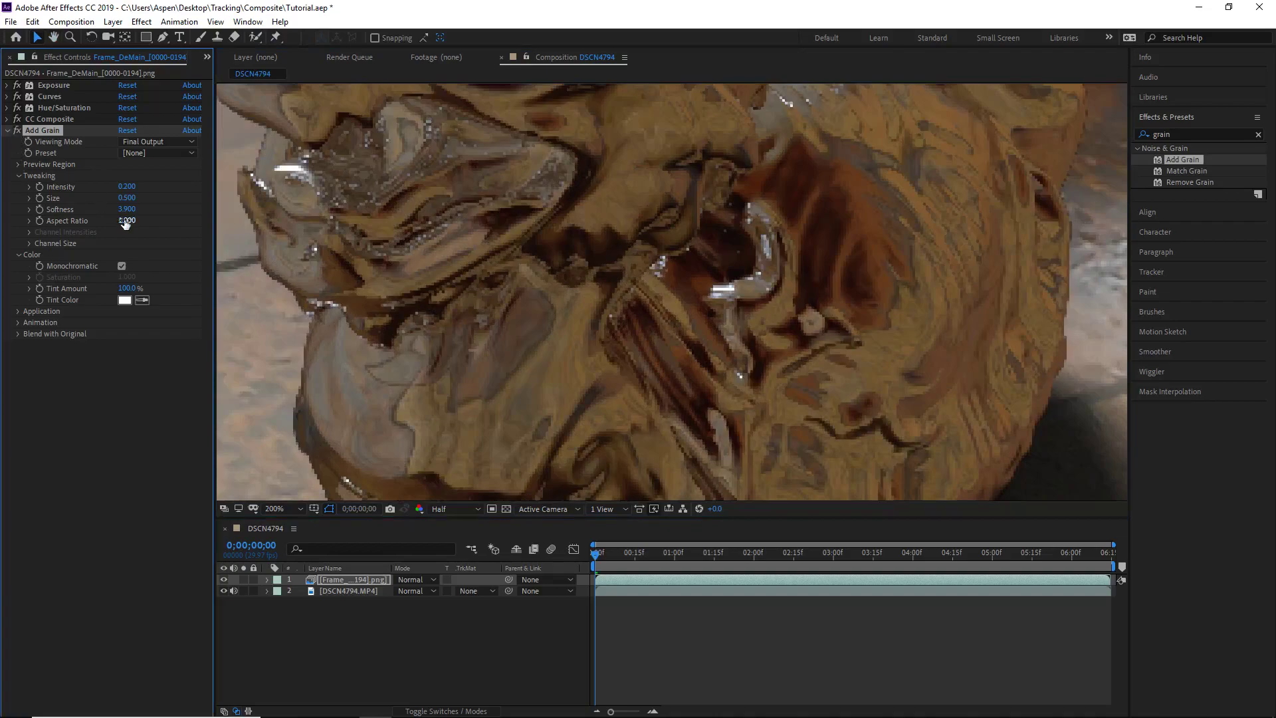
Step: Set the grain Intensity to 0.35 and Size to 1.0
left_click(127, 187)
type(".35")
key("Return")
left_click(126, 197)
type("1")
key("Return")
scroll(569, 210, "down", 5)
scroll(596, 312, "up", 3)
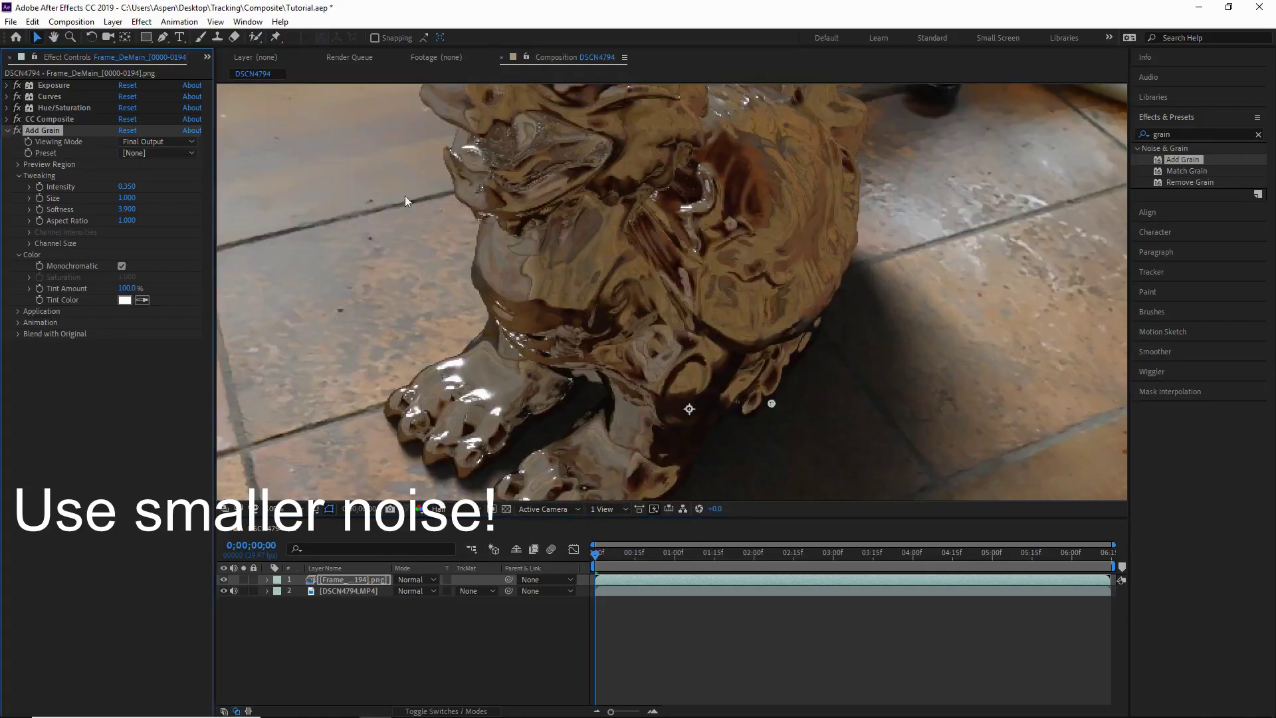
key("comma")
Step: Search 'gaus' and apply Gaussian Blur to the creature layer with Blurriness 1.5
double_click(1175, 134)
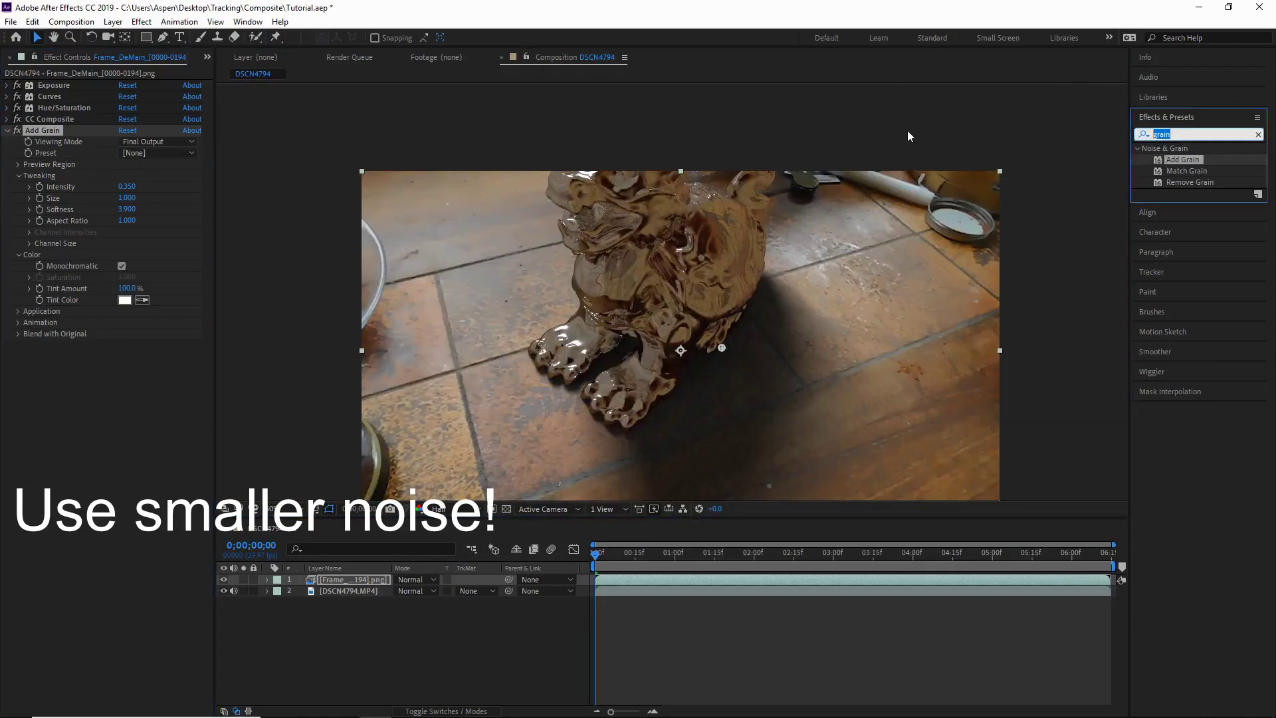
type("g")
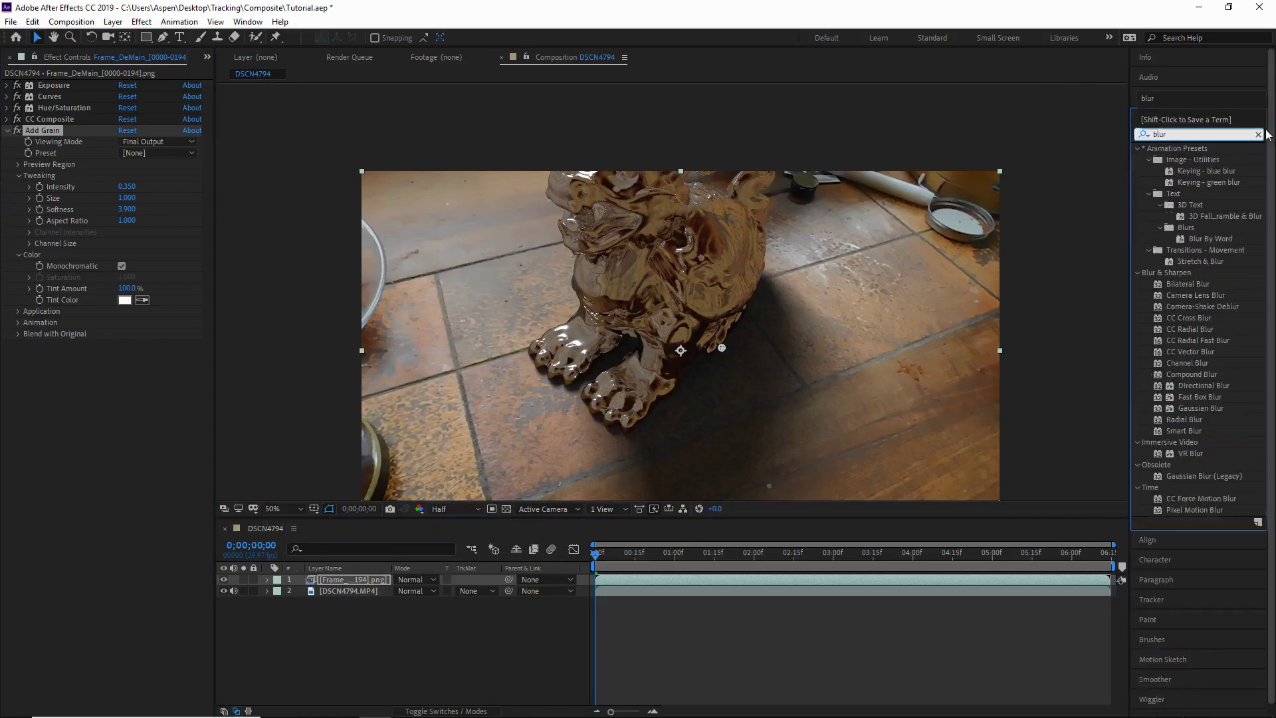
type("aus")
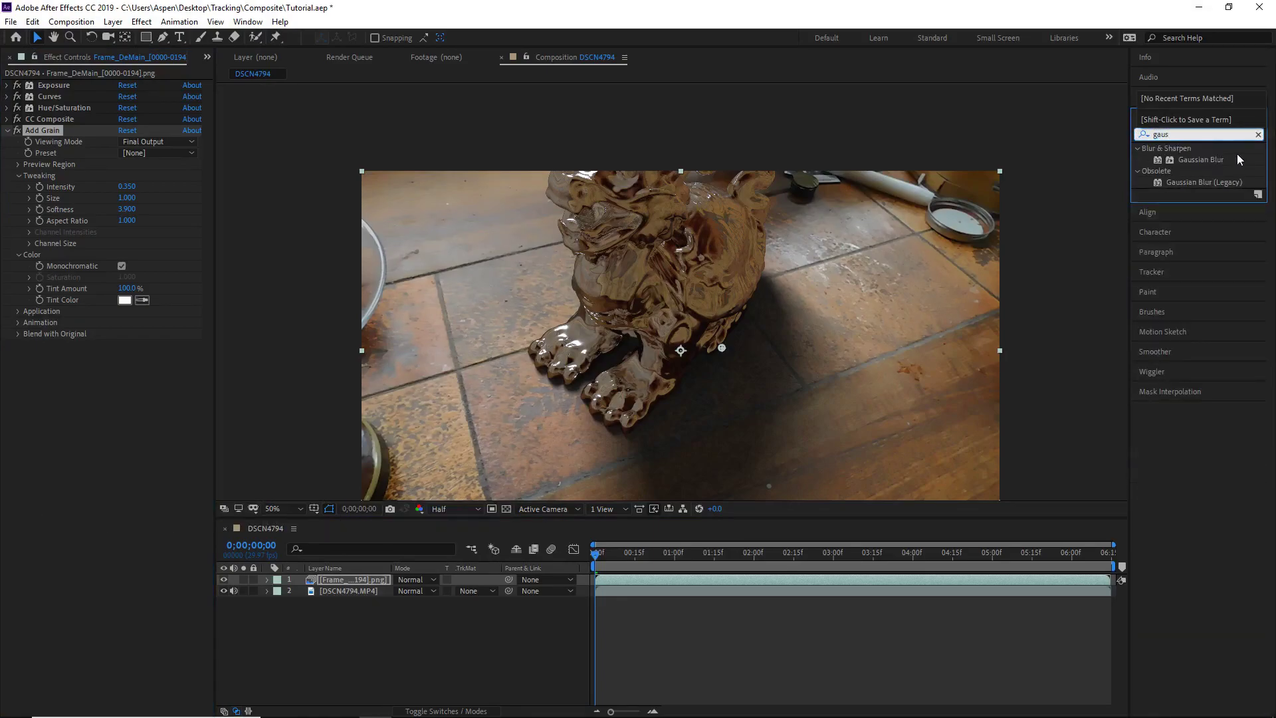
left_click_drag(1201, 159, 159, 395)
scroll(694, 274, "up", 4)
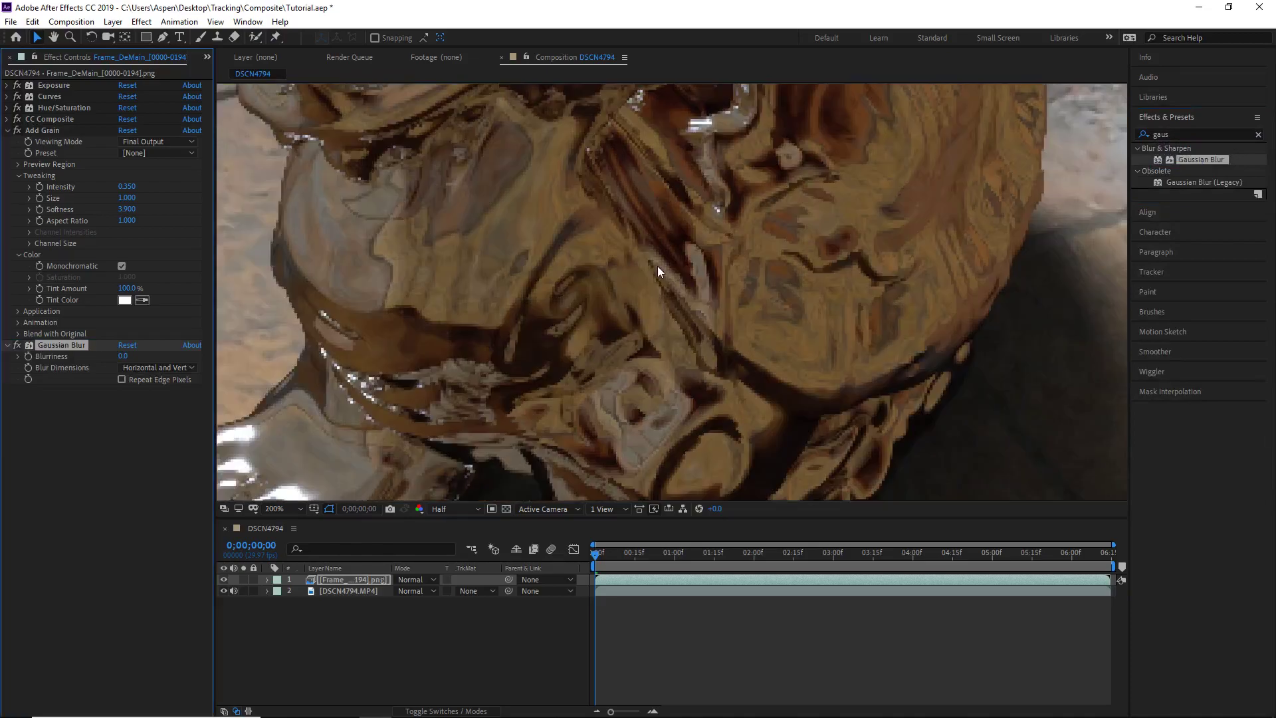
left_click_drag(123, 356, 126, 361)
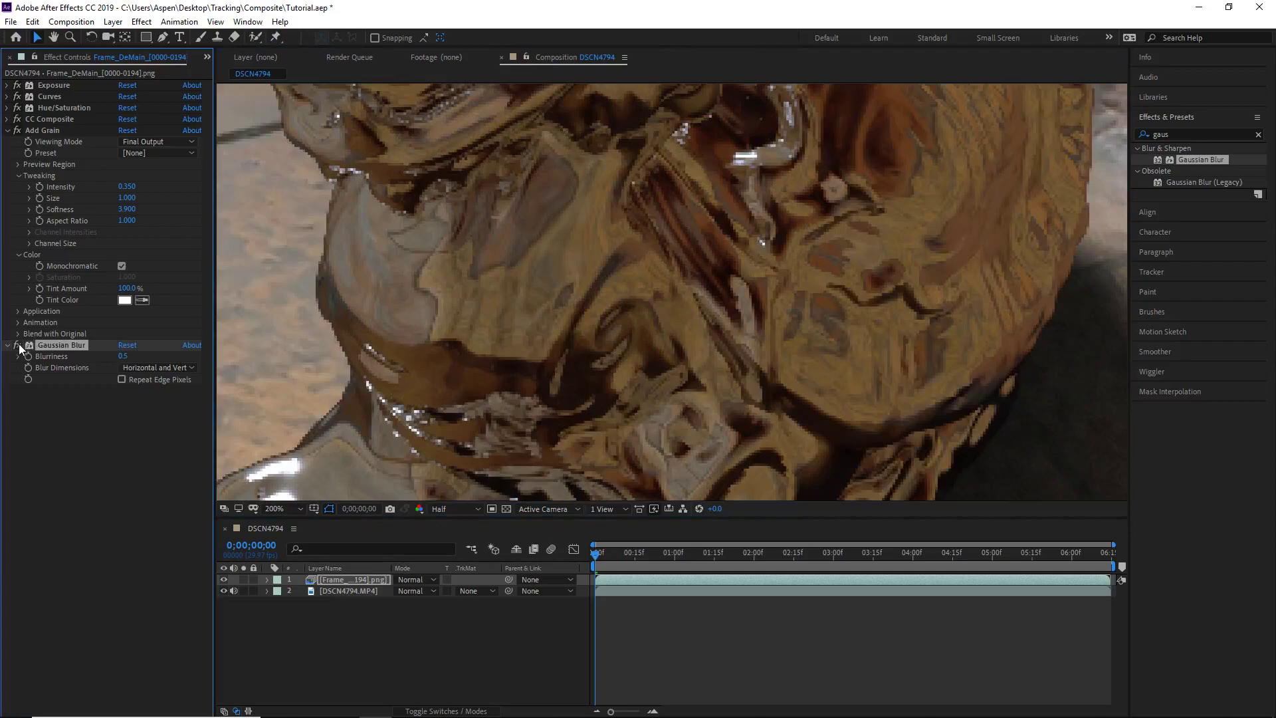
left_click(18, 344)
left_click(123, 356)
type("1")
key("Return")
Step: Compare the blur on and off at Full preview resolution, leaving it enabled
left_click(18, 345)
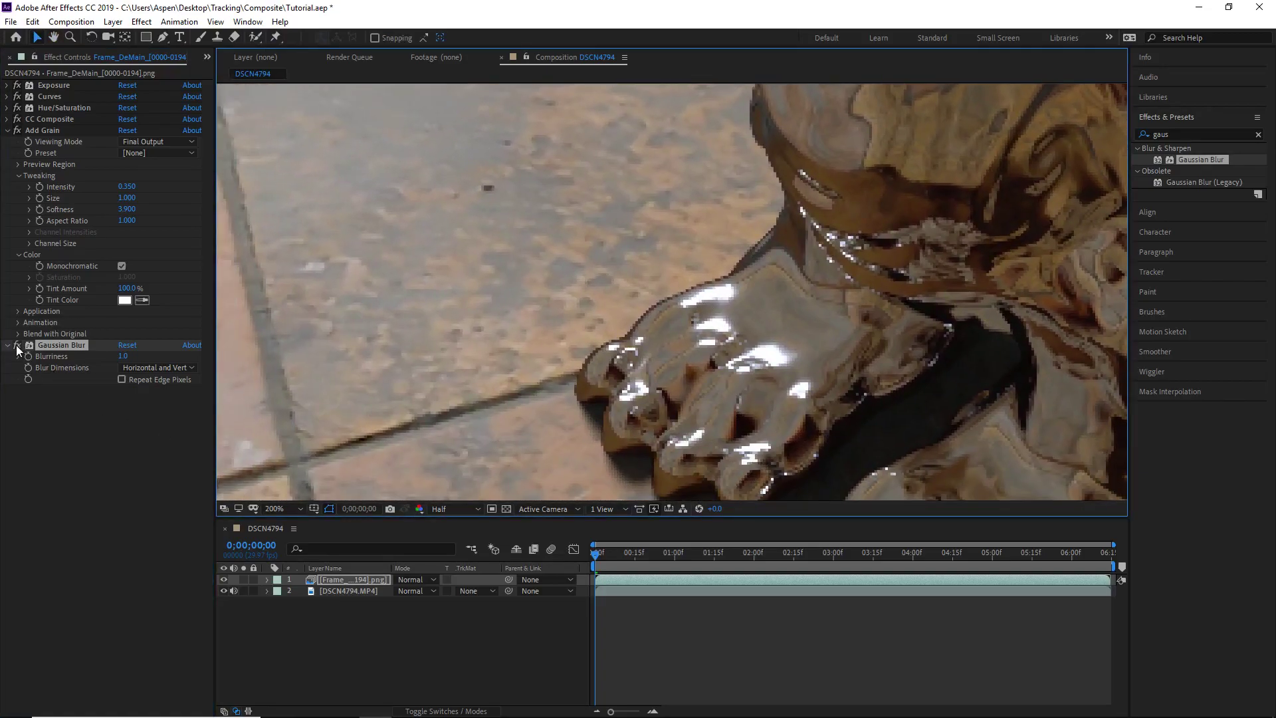
left_click(18, 345)
left_click(17, 345)
left_click(444, 511)
left_click(442, 535)
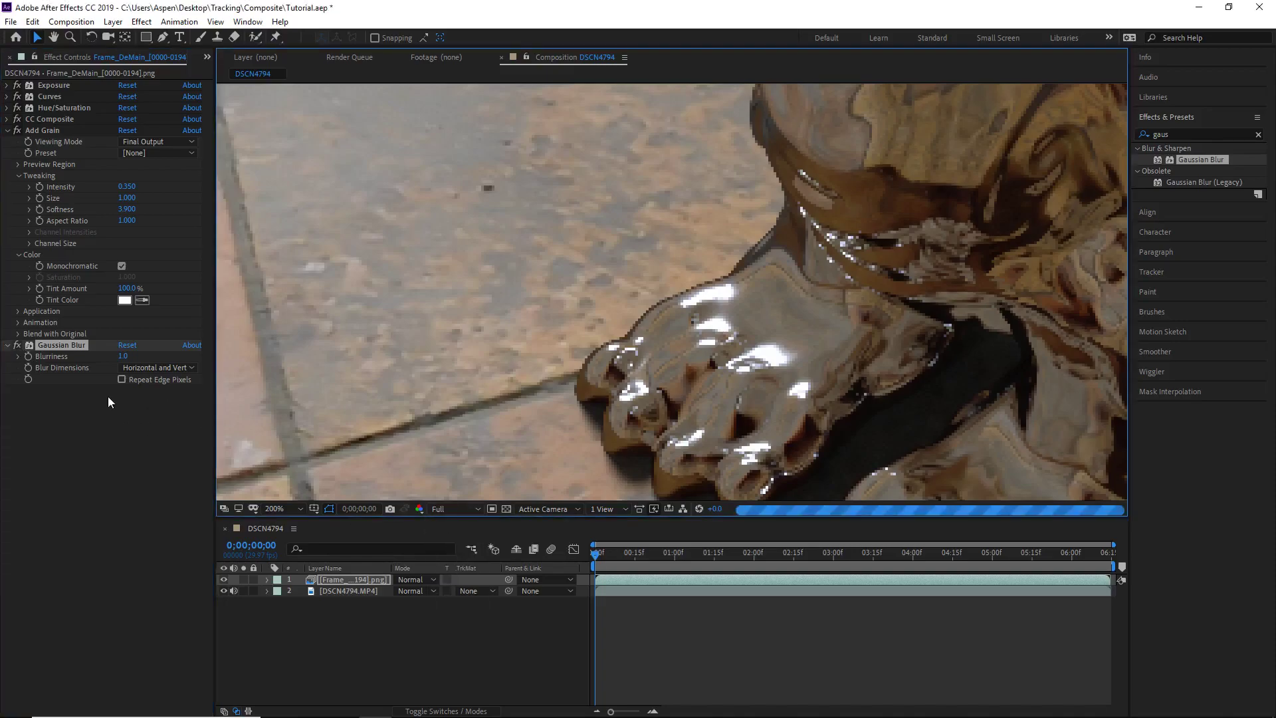
left_click(17, 346)
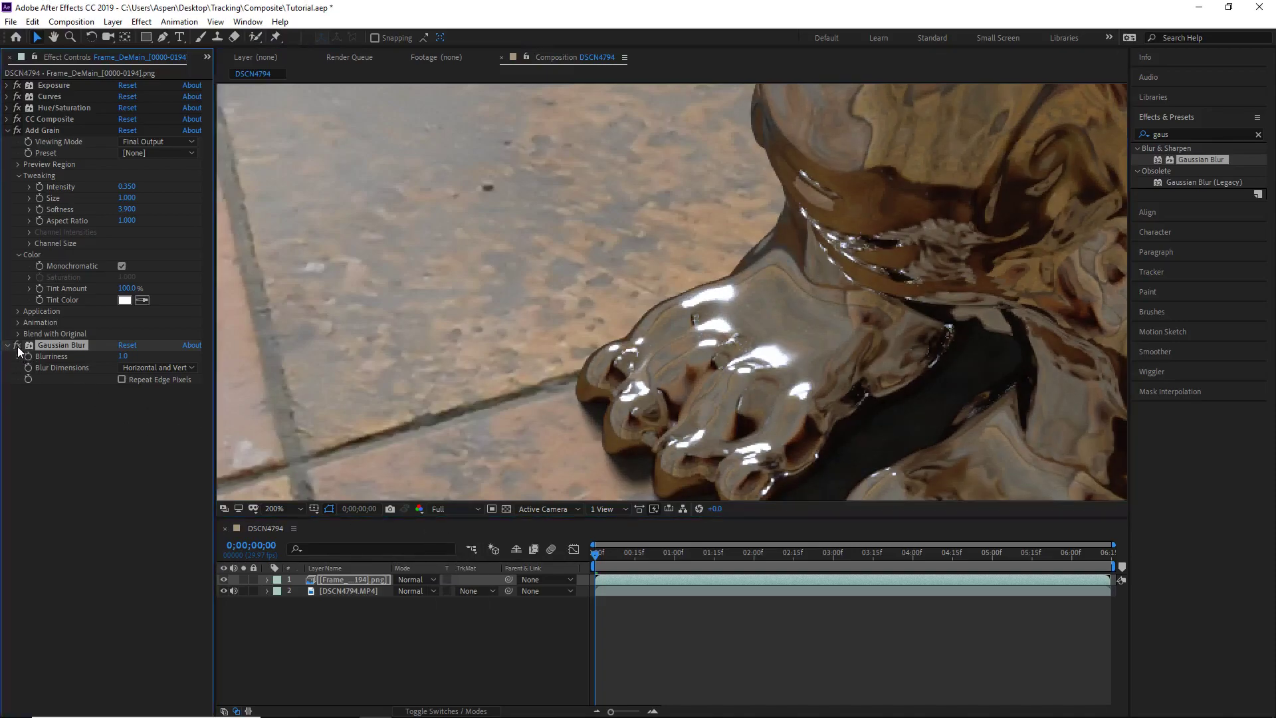
left_click(17, 346)
left_click(17, 345)
left_click(18, 345)
left_click(18, 345)
Step: Collapse the Add Grain effect settings in the layer's effect list
scroll(599, 338, "down", 3)
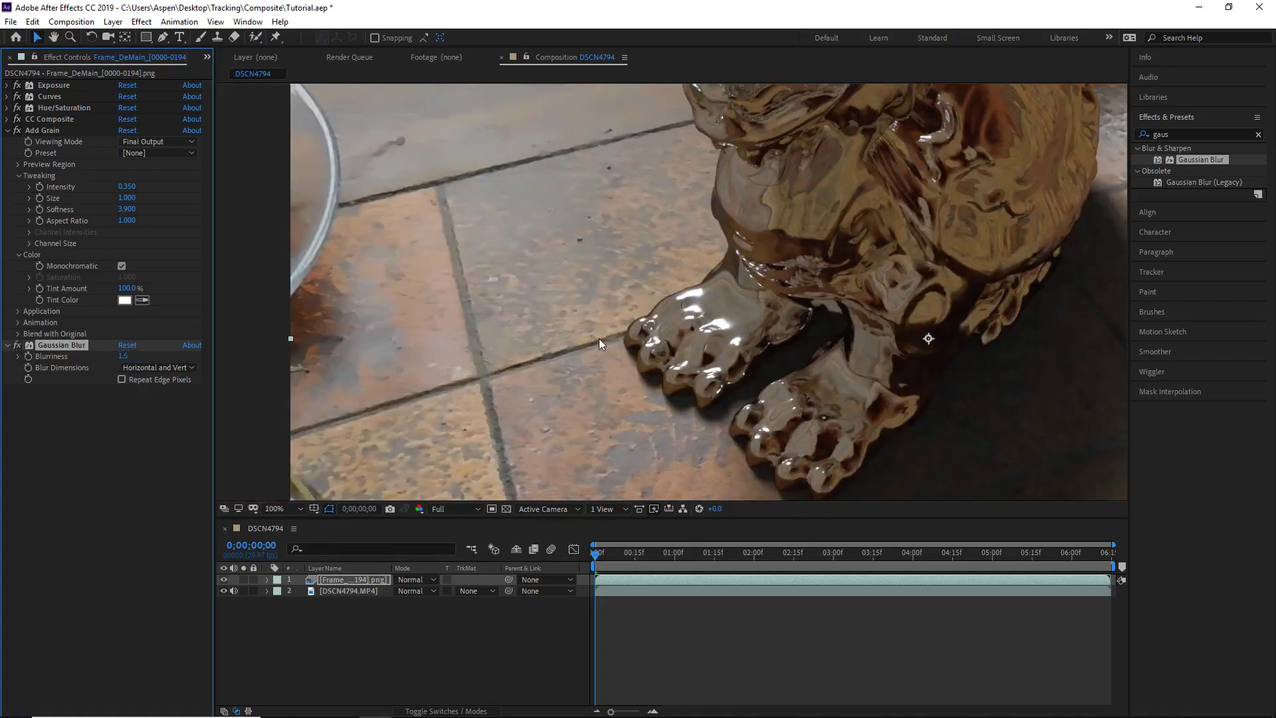
scroll(755, 289, "up", 2)
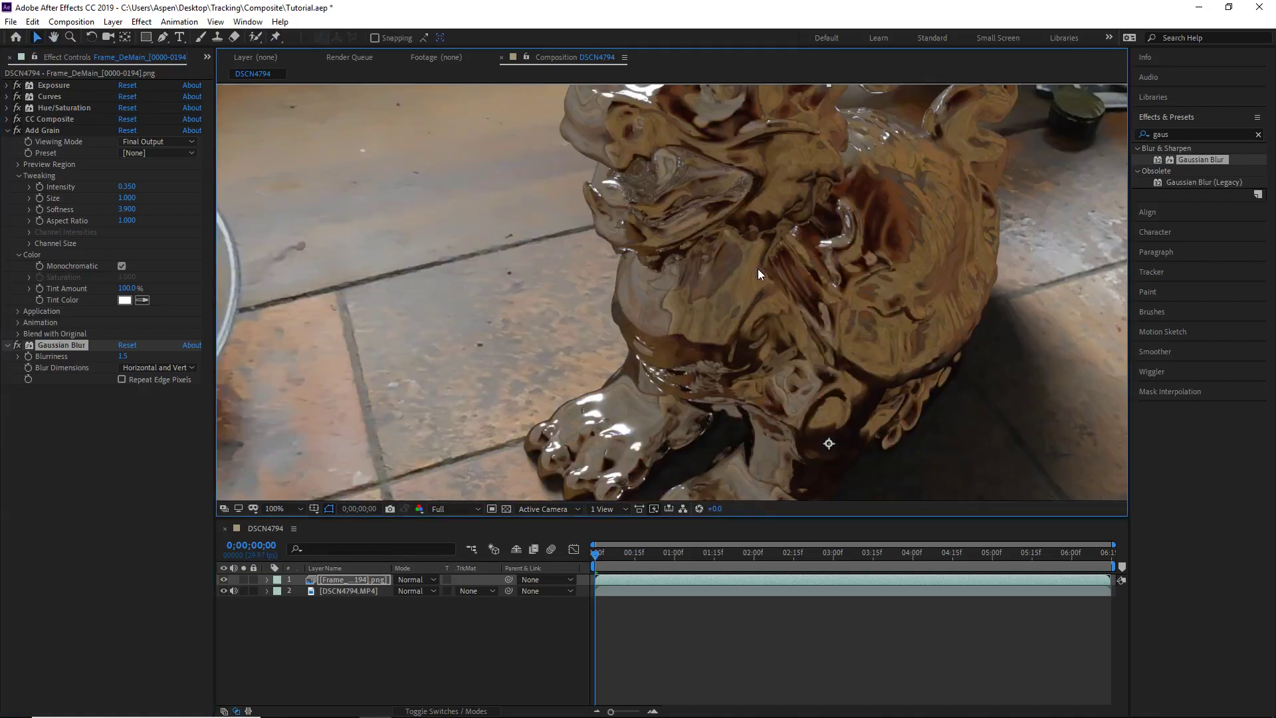
scroll(756, 295, "down", 2)
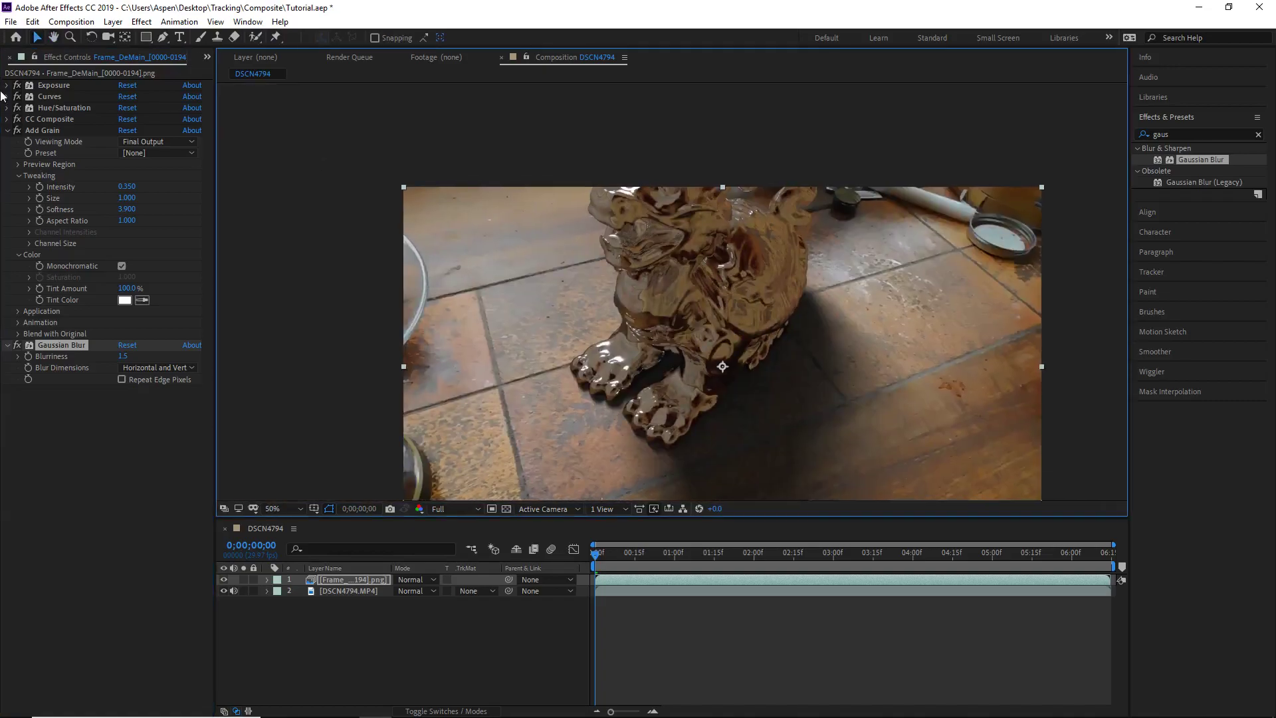
left_click(8, 130)
Step: Collapse the blur settings, jump to a later frame, and return the preview to Half resolution
left_click(8, 141)
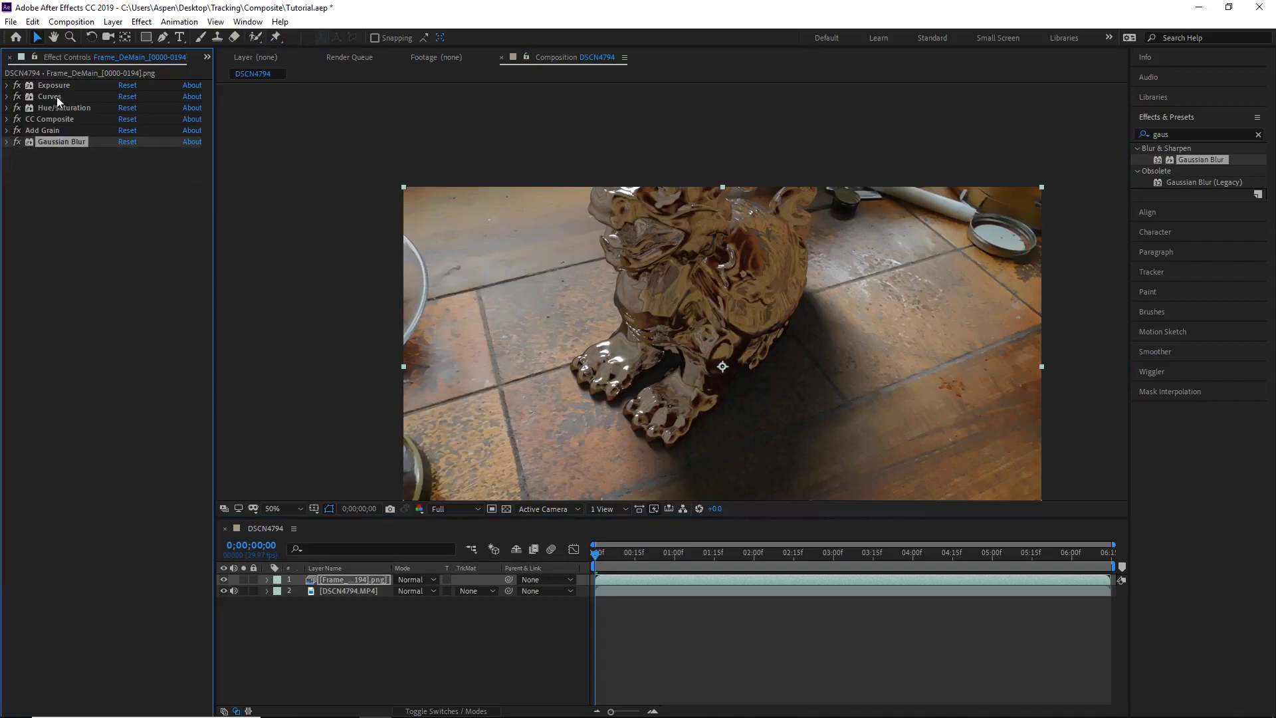
scroll(678, 333, "down", 2)
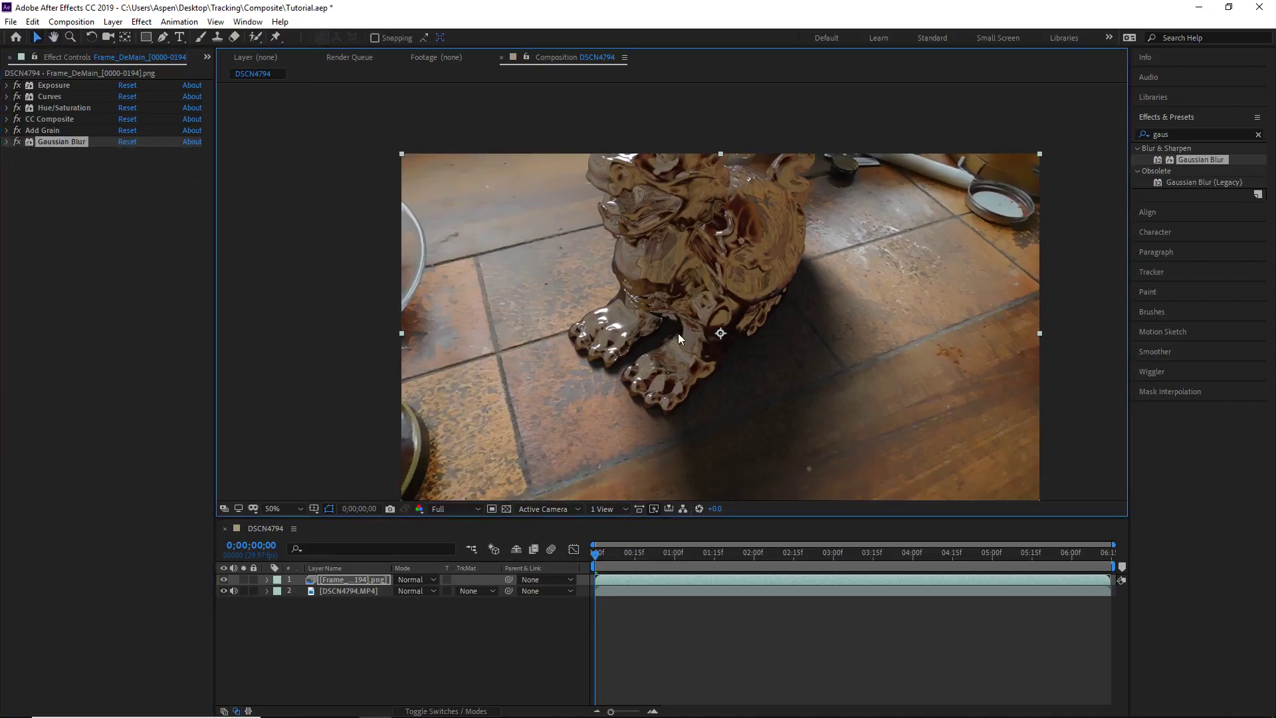
left_click_drag(617, 564, 839, 554)
left_click(454, 509)
left_click(456, 542)
scroll(739, 306, "up", 2)
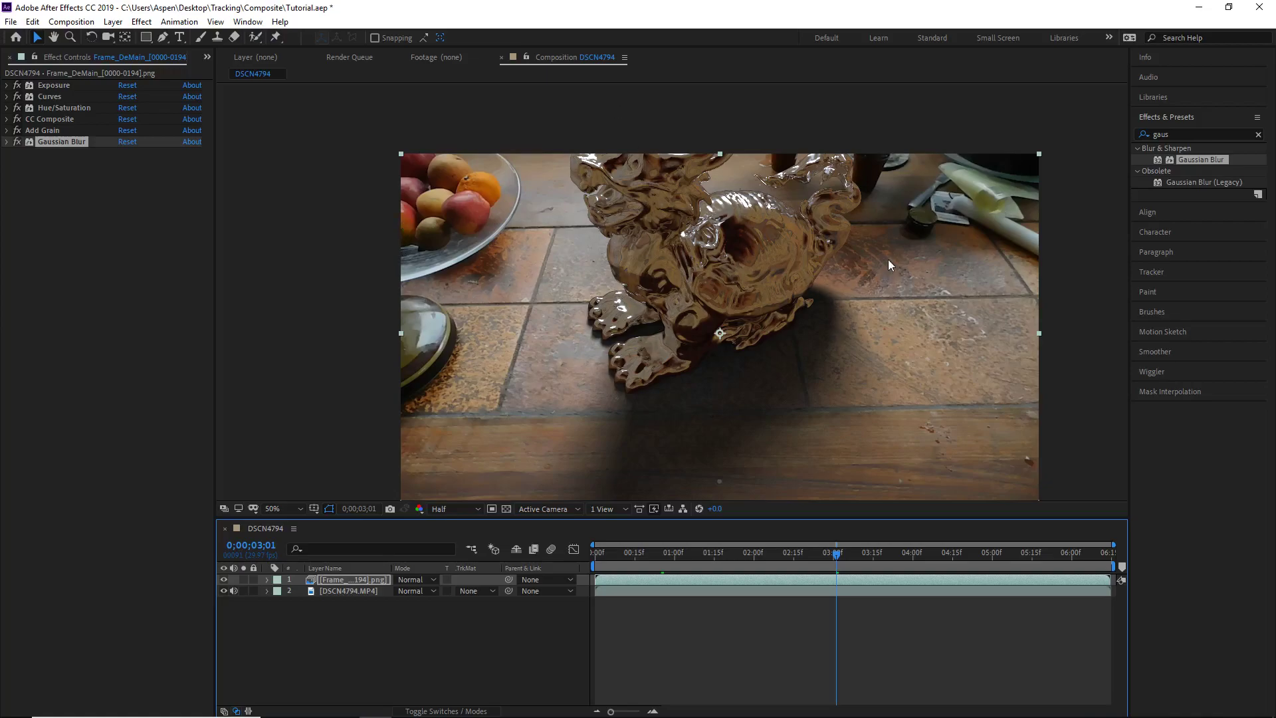
Step: Select the base footage layer and bring up the timeline's context menu for a new layer
left_click(1172, 135)
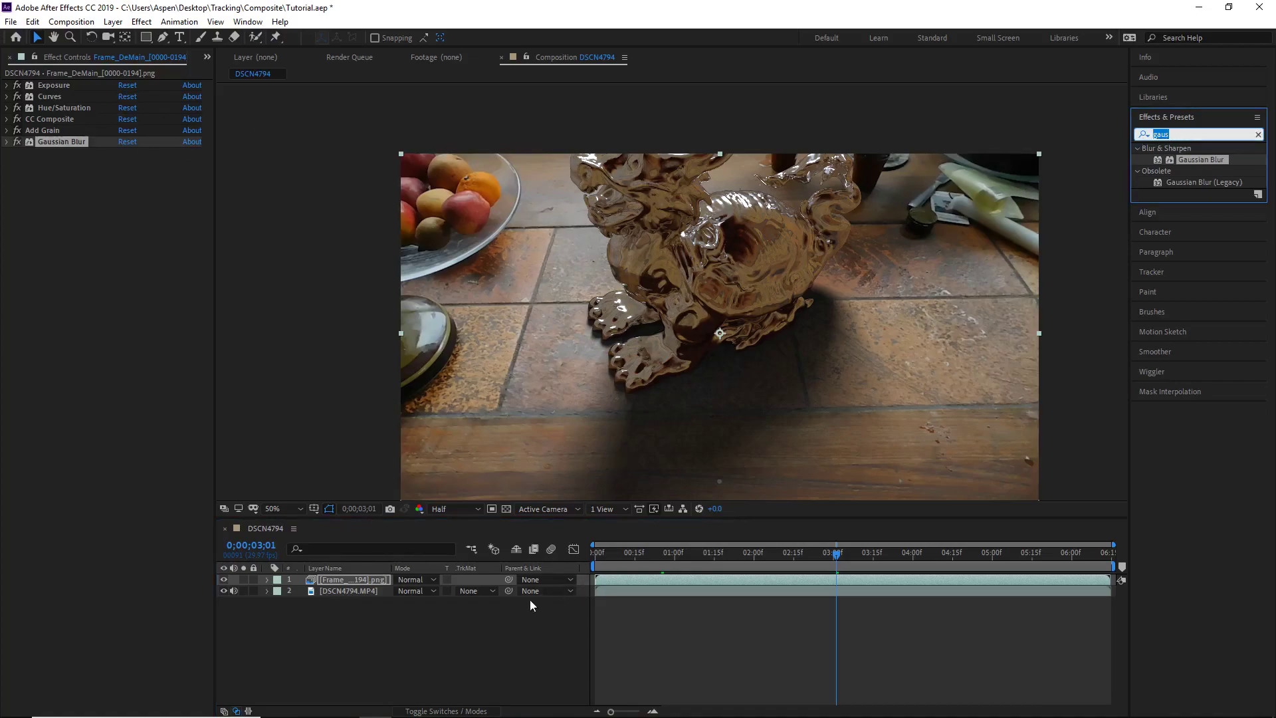
left_click(390, 621)
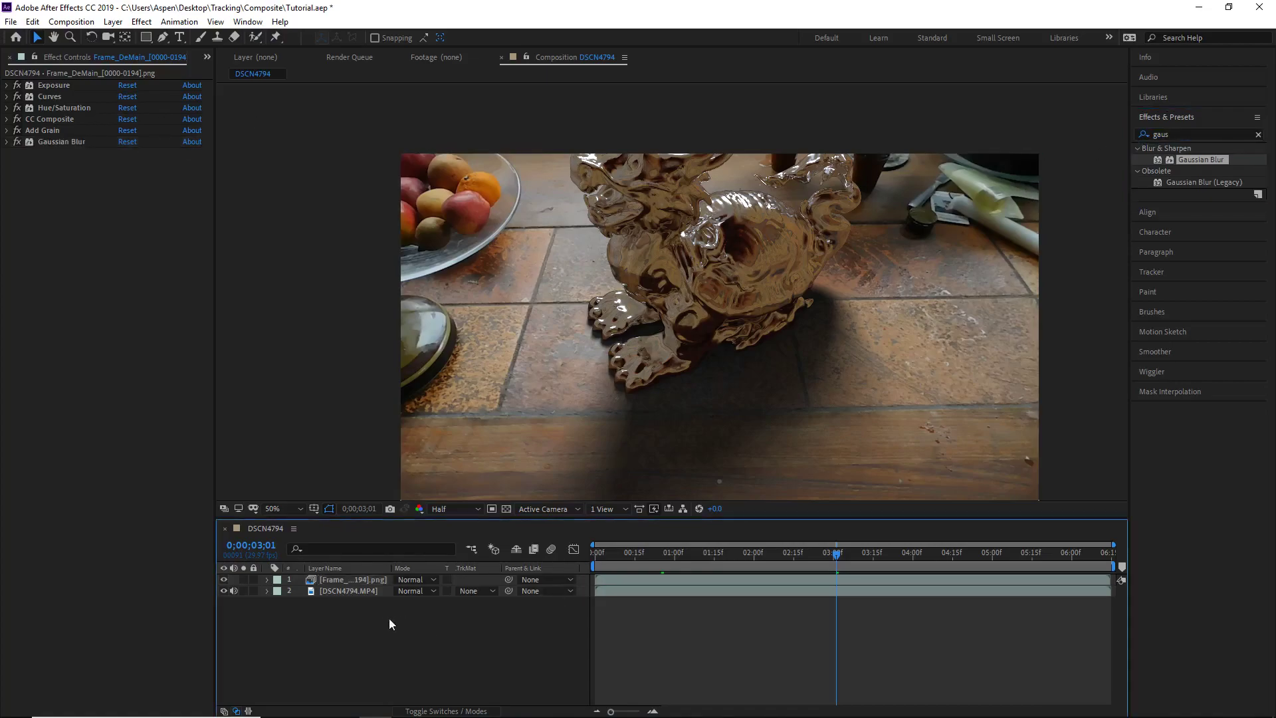
left_click(358, 592)
right_click(349, 610)
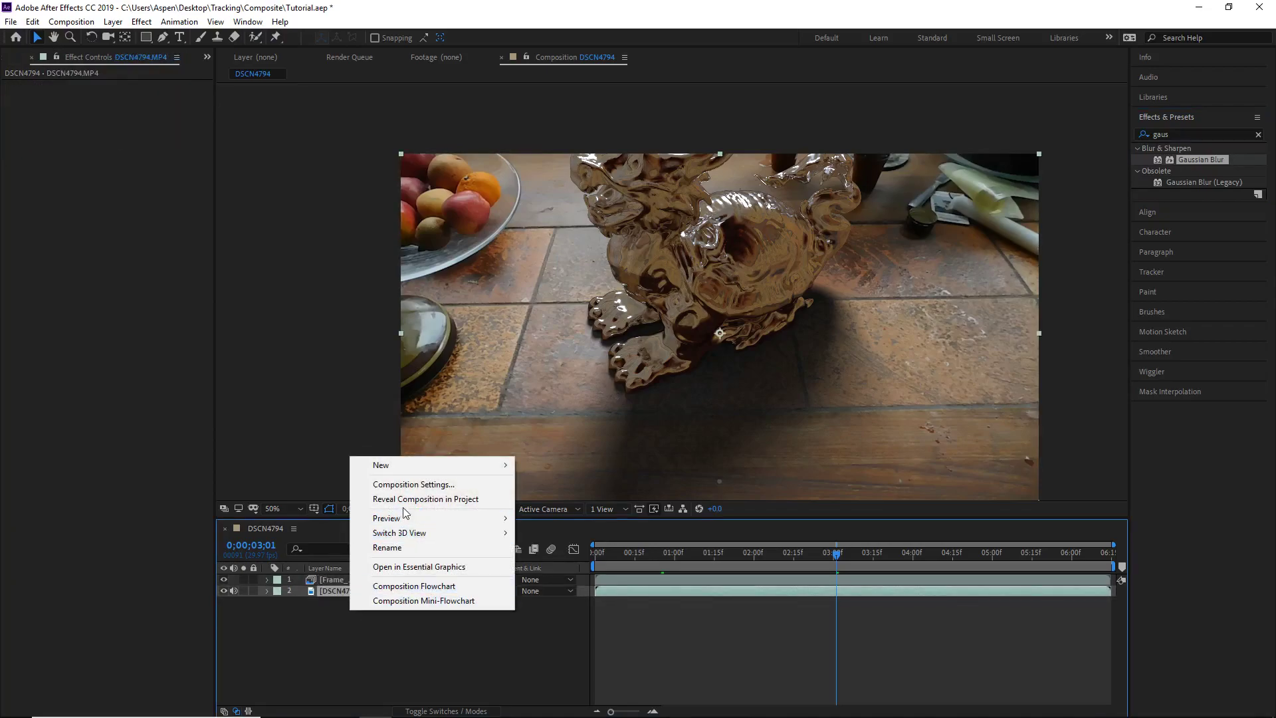
Step: Add a new adjustment layer and rename it Color Grading
mouse_move(496, 467)
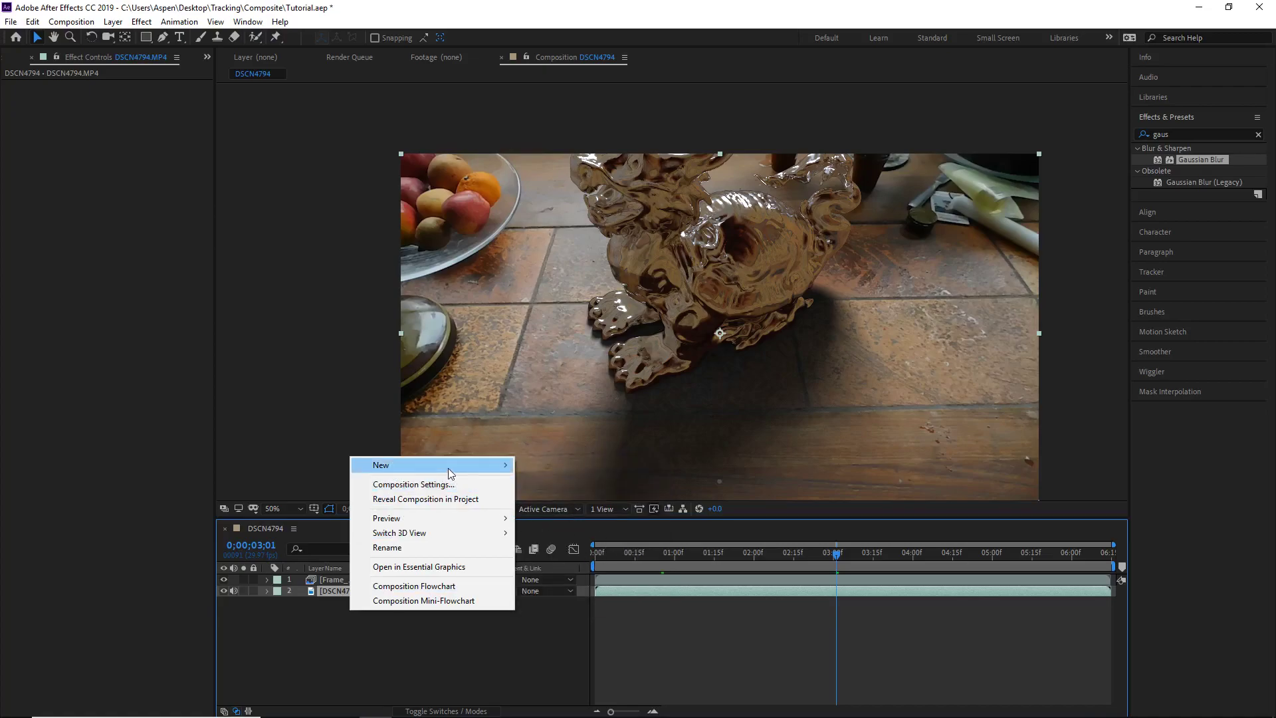
mouse_move(448, 468)
left_click(590, 572)
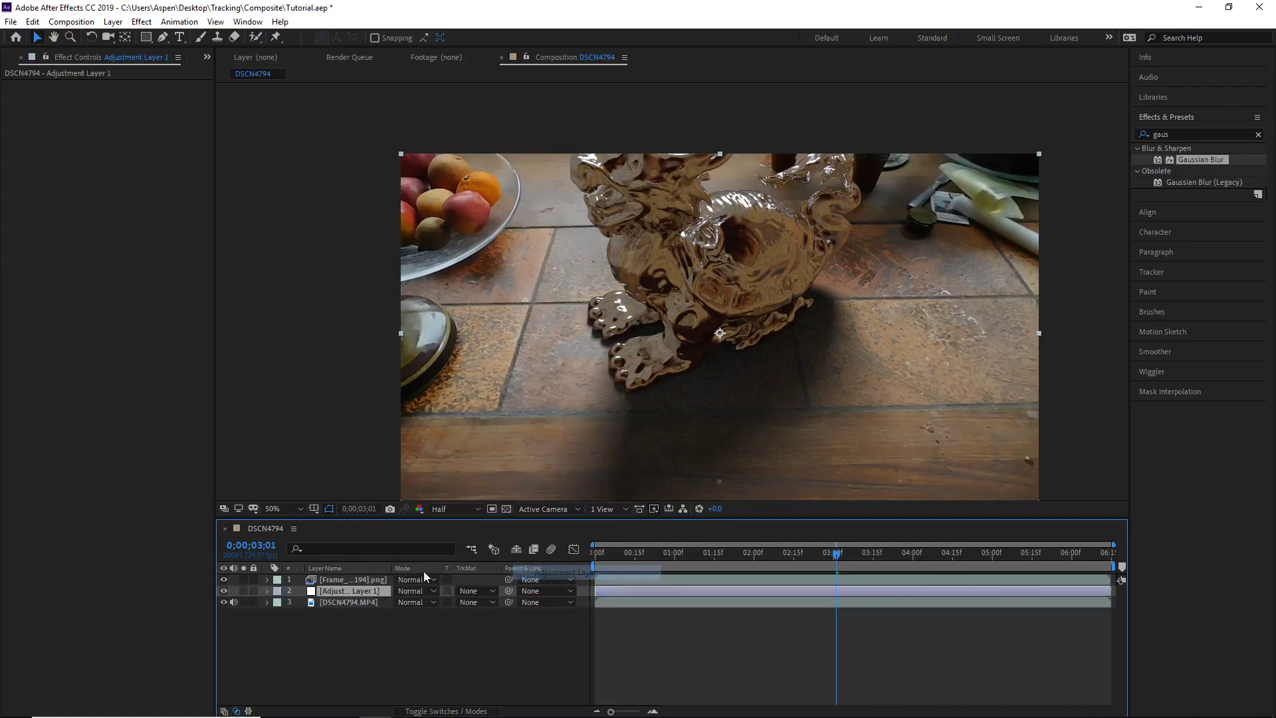
double_click(354, 580)
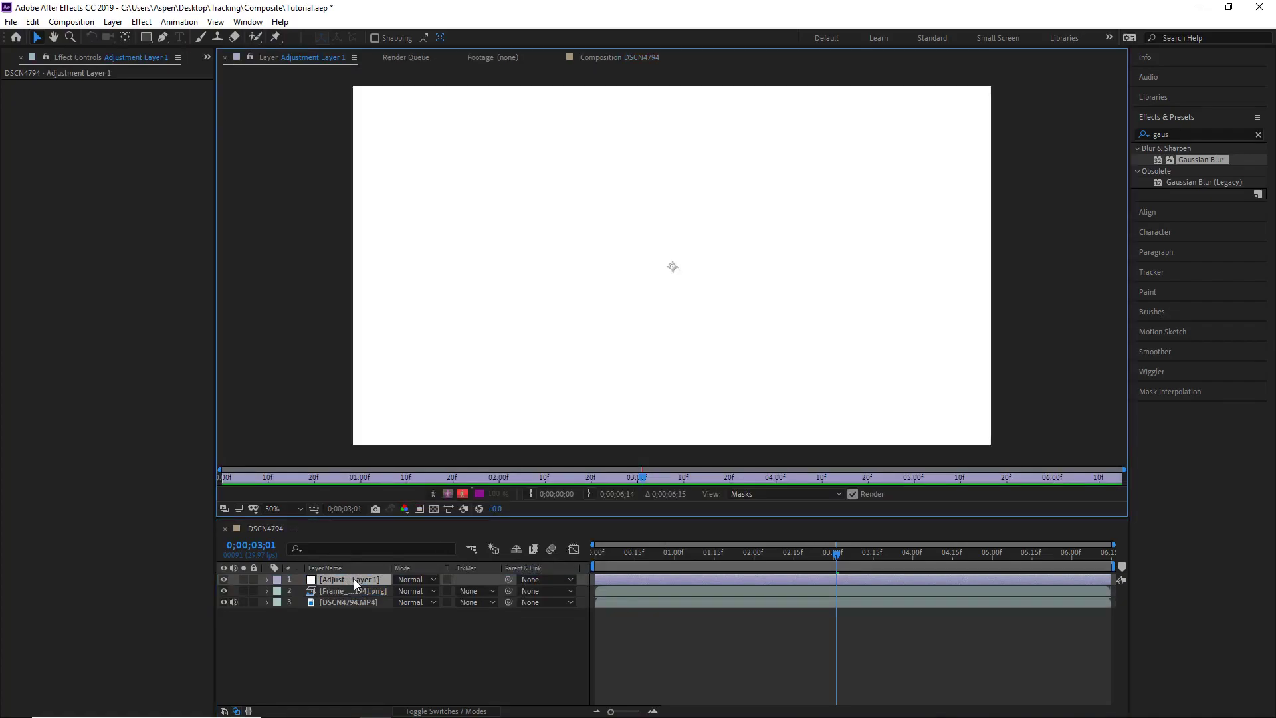
right_click(354, 580)
left_click(396, 570)
type("Color Grading")
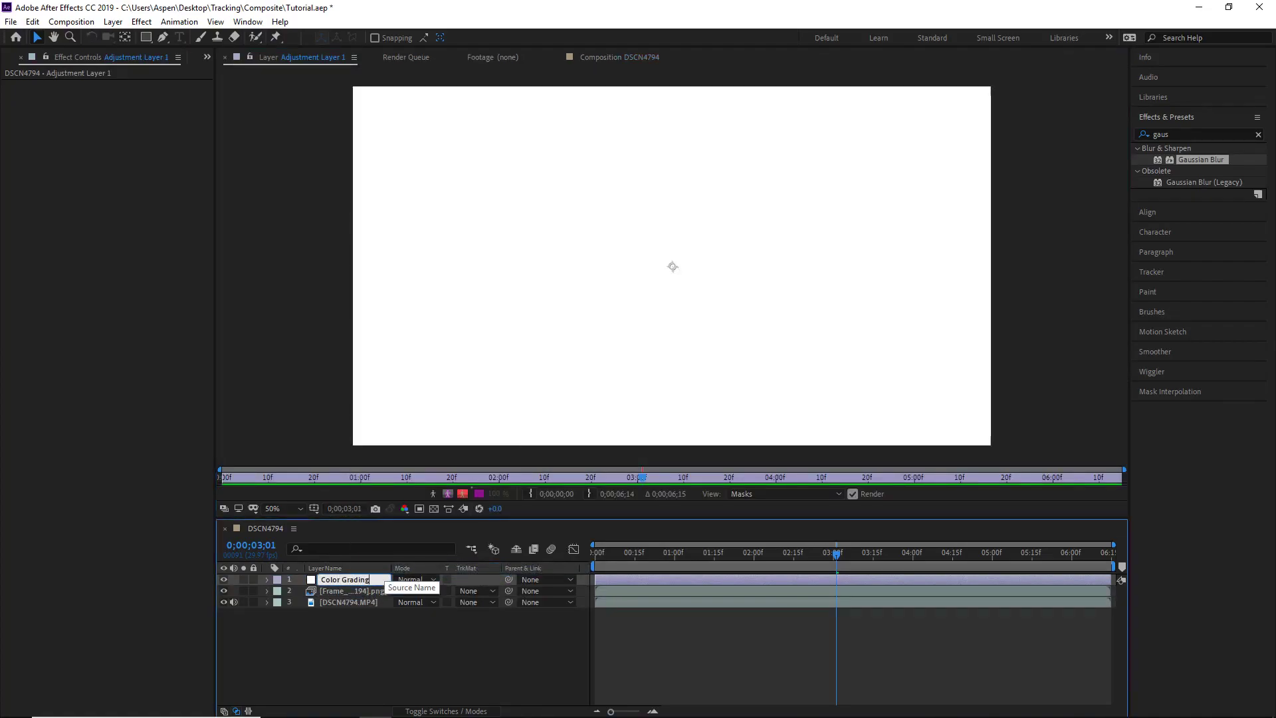
key("Return")
Step: Rename the creature layer to Object and the footage layer to Base Footage
right_click(346, 592)
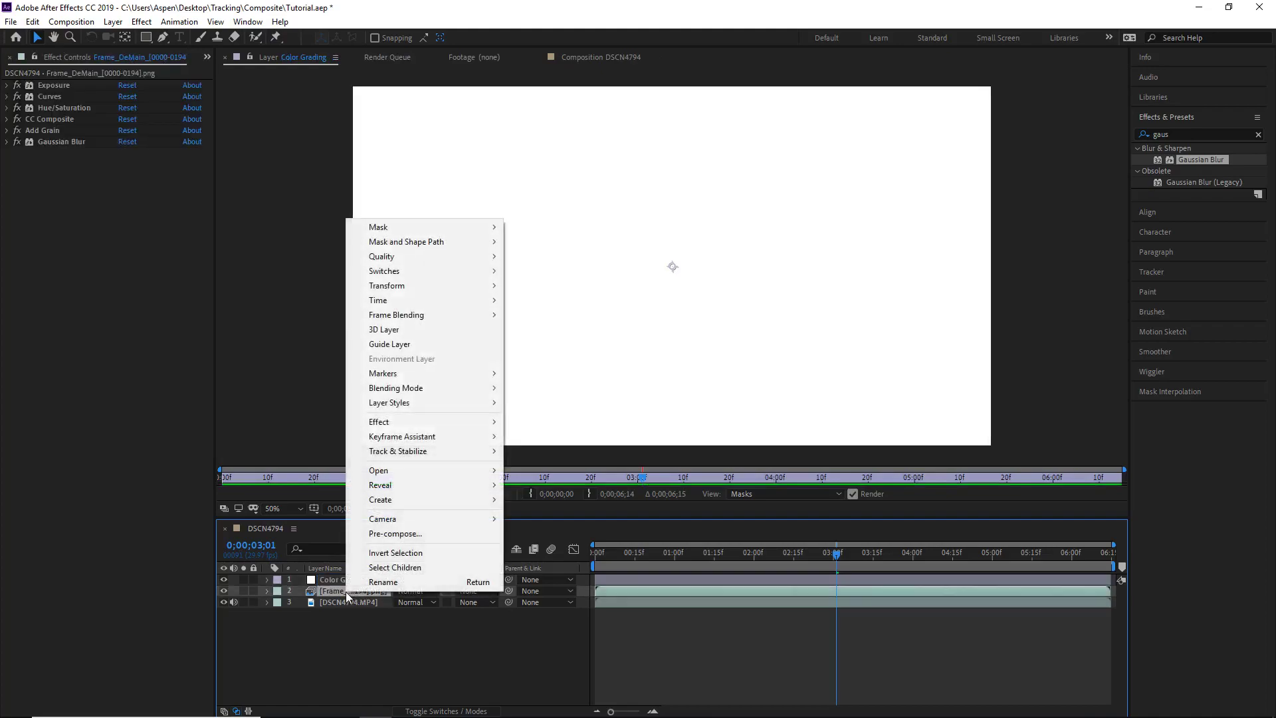
left_click(400, 581)
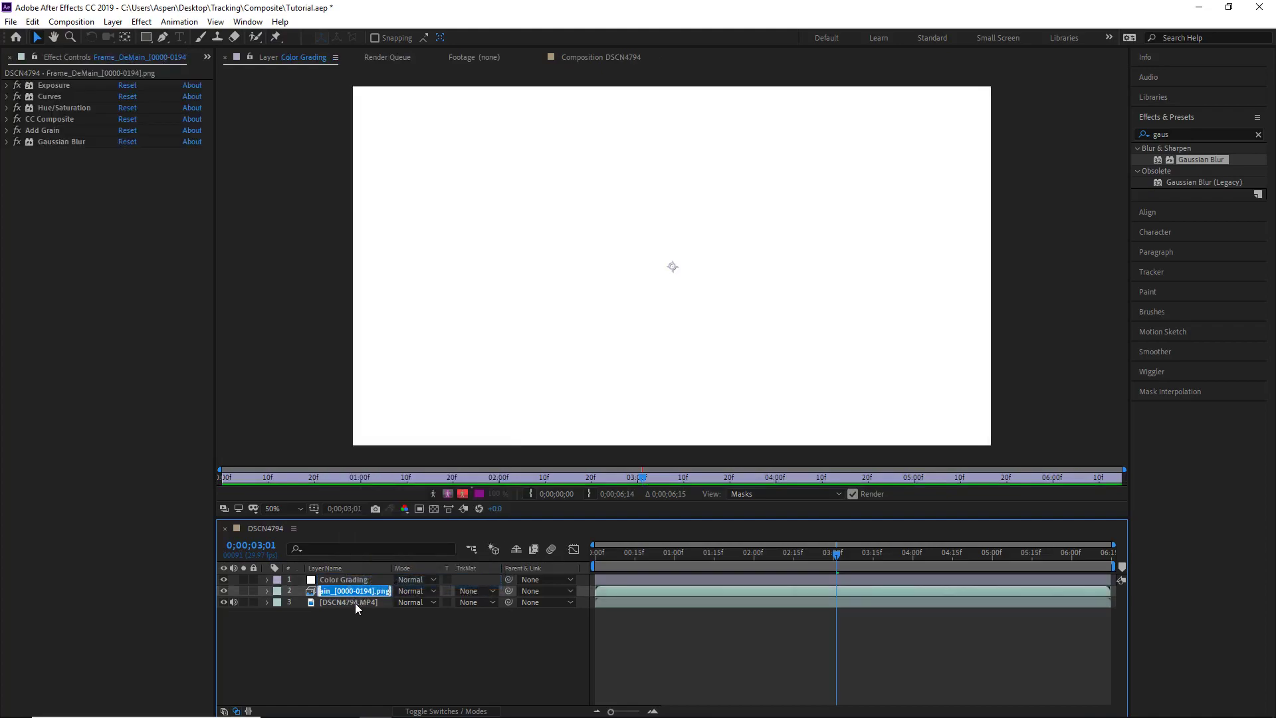
type("Object")
key("Return")
left_click(355, 604)
right_click(355, 603)
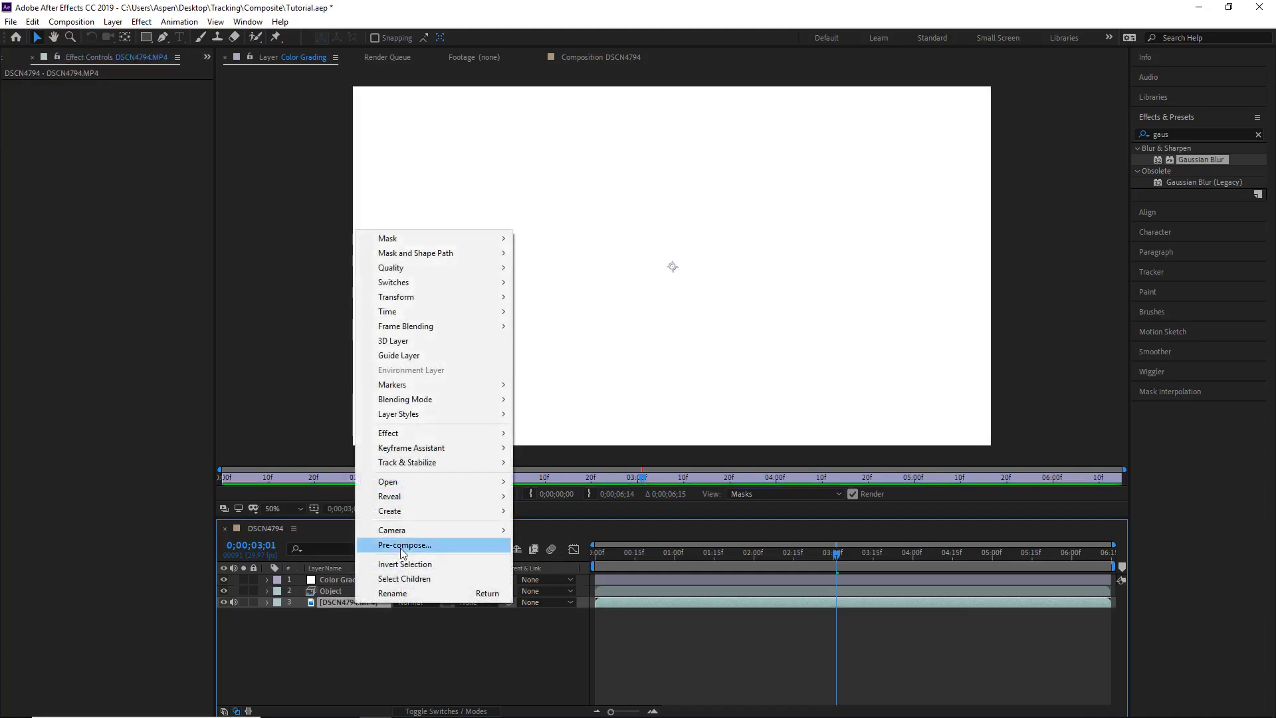
left_click(403, 597)
type("Base Footage")
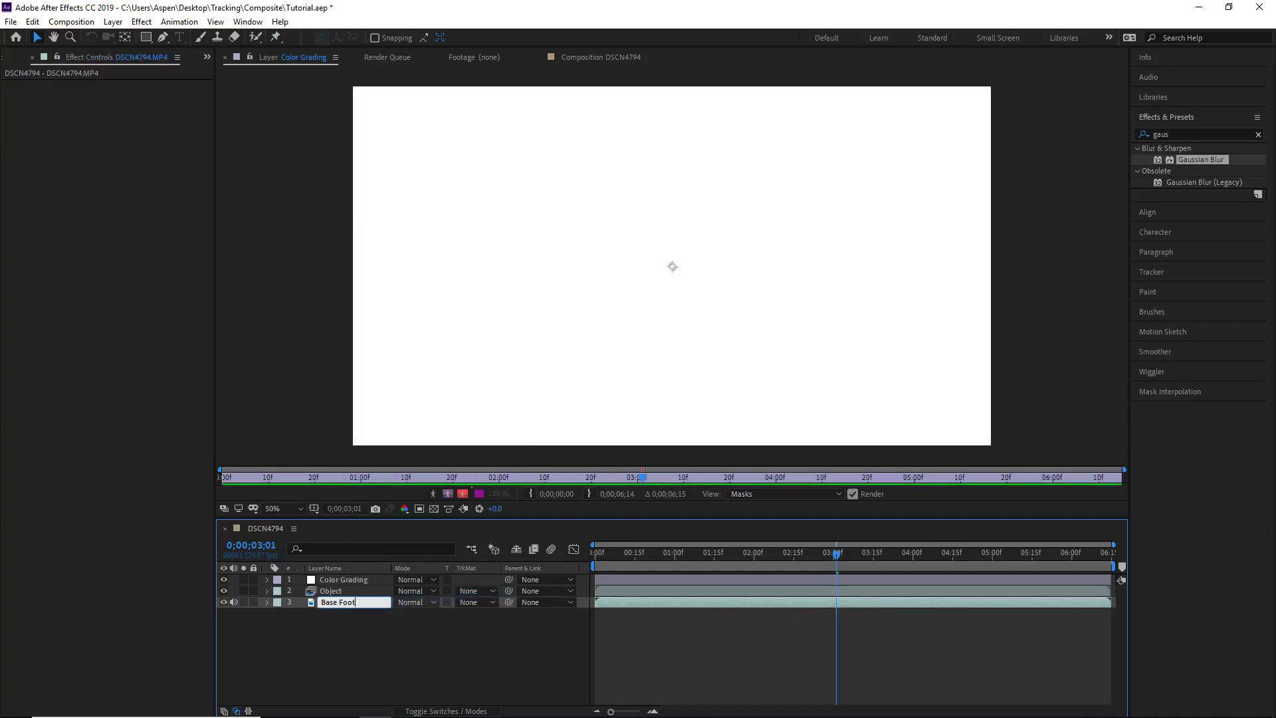
key("Return")
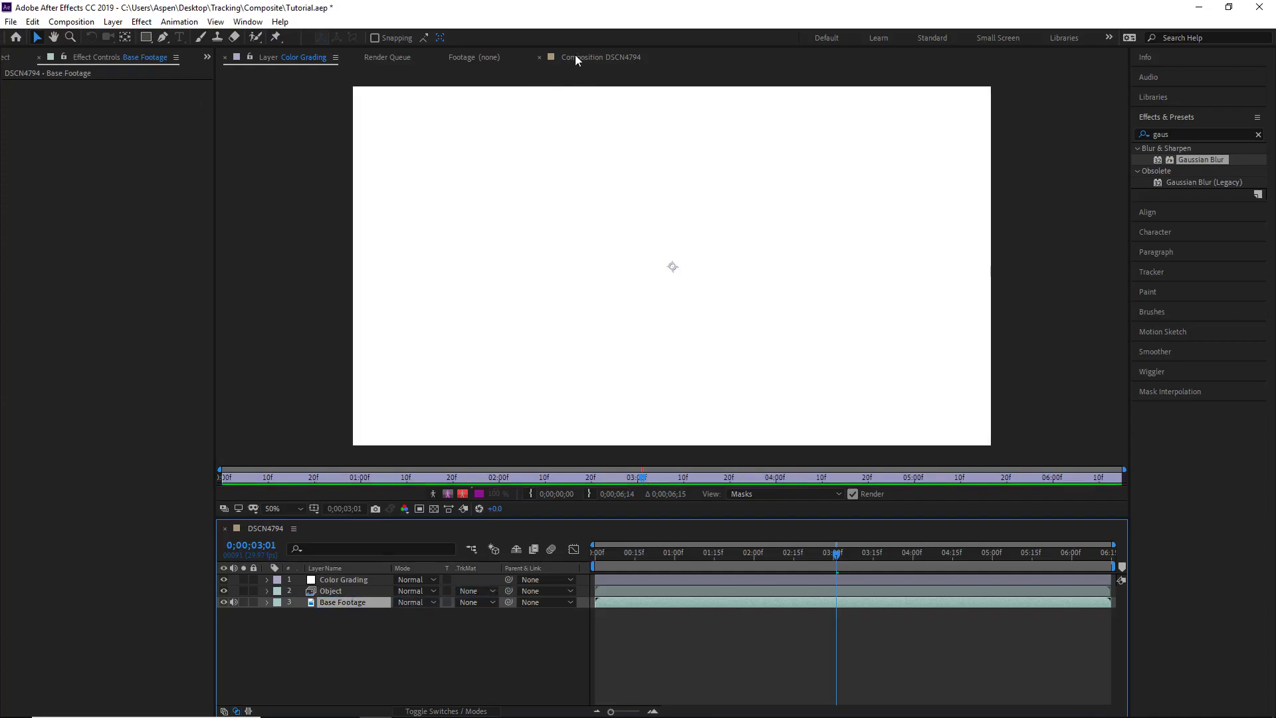
left_click(576, 56)
Step: Apply a Curves effect to the Color Grading layer, viewing the composition at 50%
scroll(664, 342, "down", 1)
scroll(663, 342, "up", 1)
scroll(623, 300, "down", 1)
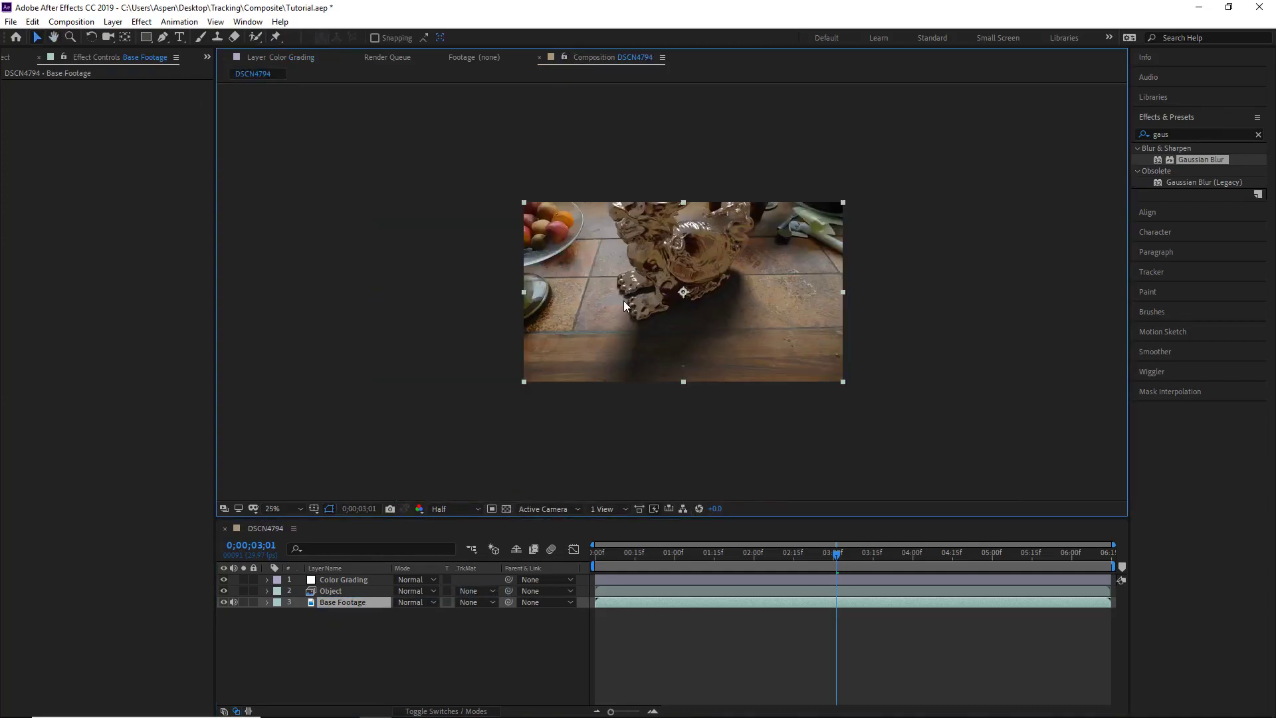
scroll(636, 287, "up", 1)
scroll(637, 288, "down", 2)
left_click(349, 580)
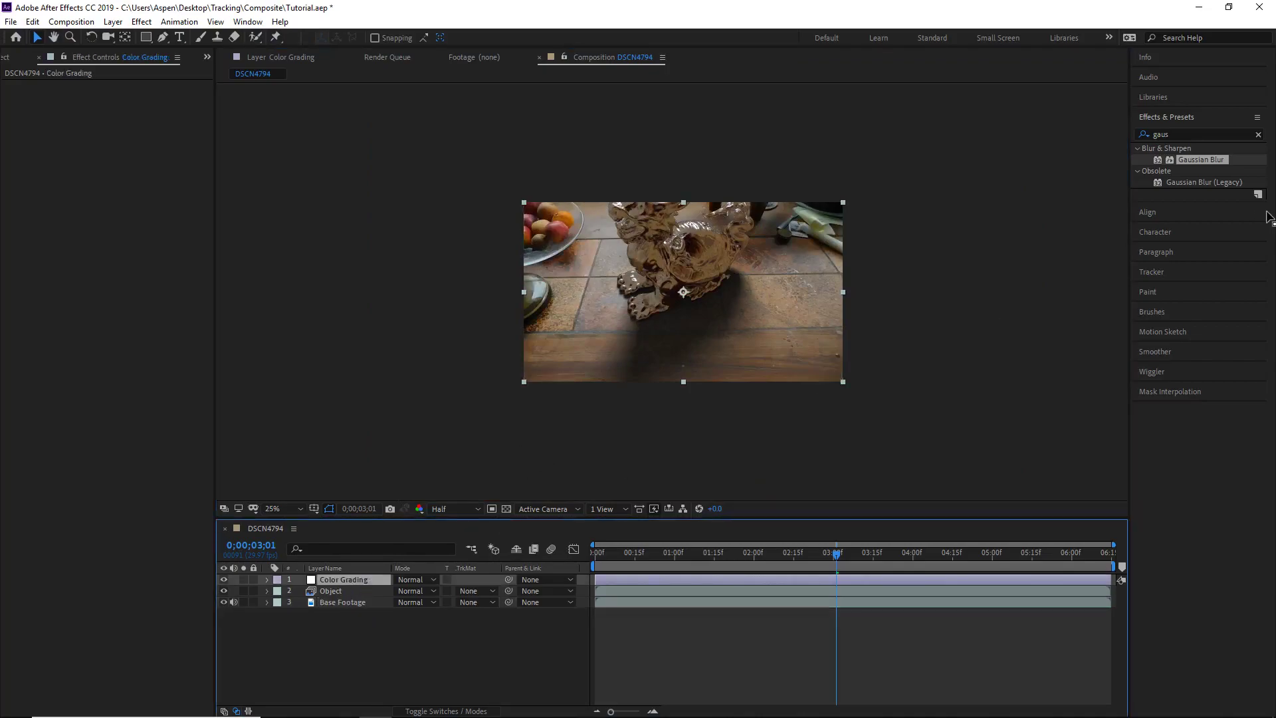
left_click(1206, 133)
key("BackSpace")
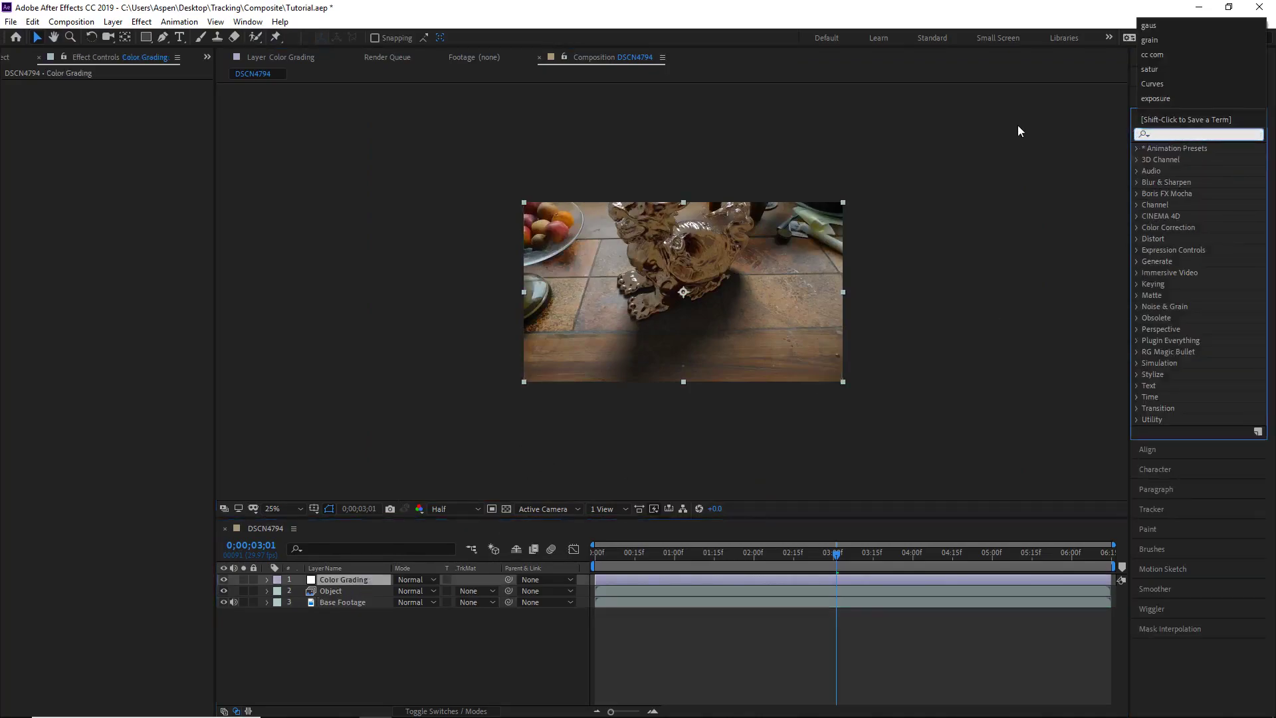
key("period")
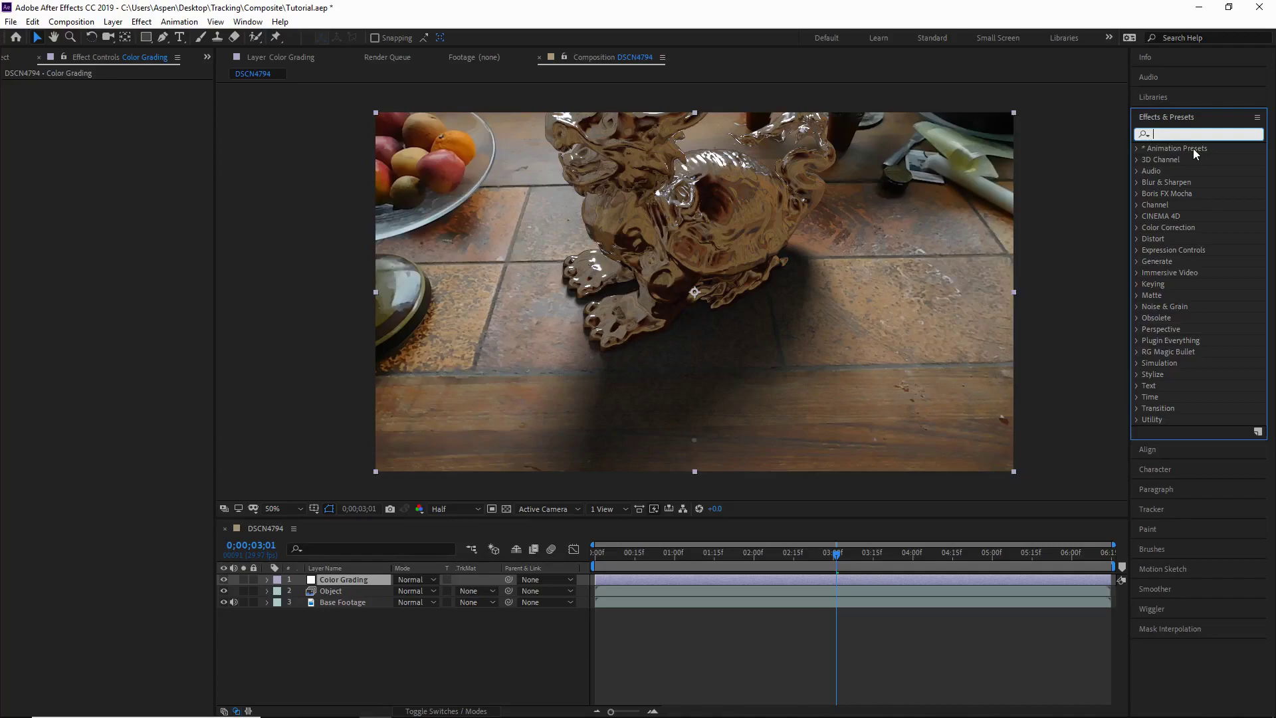
type("curves")
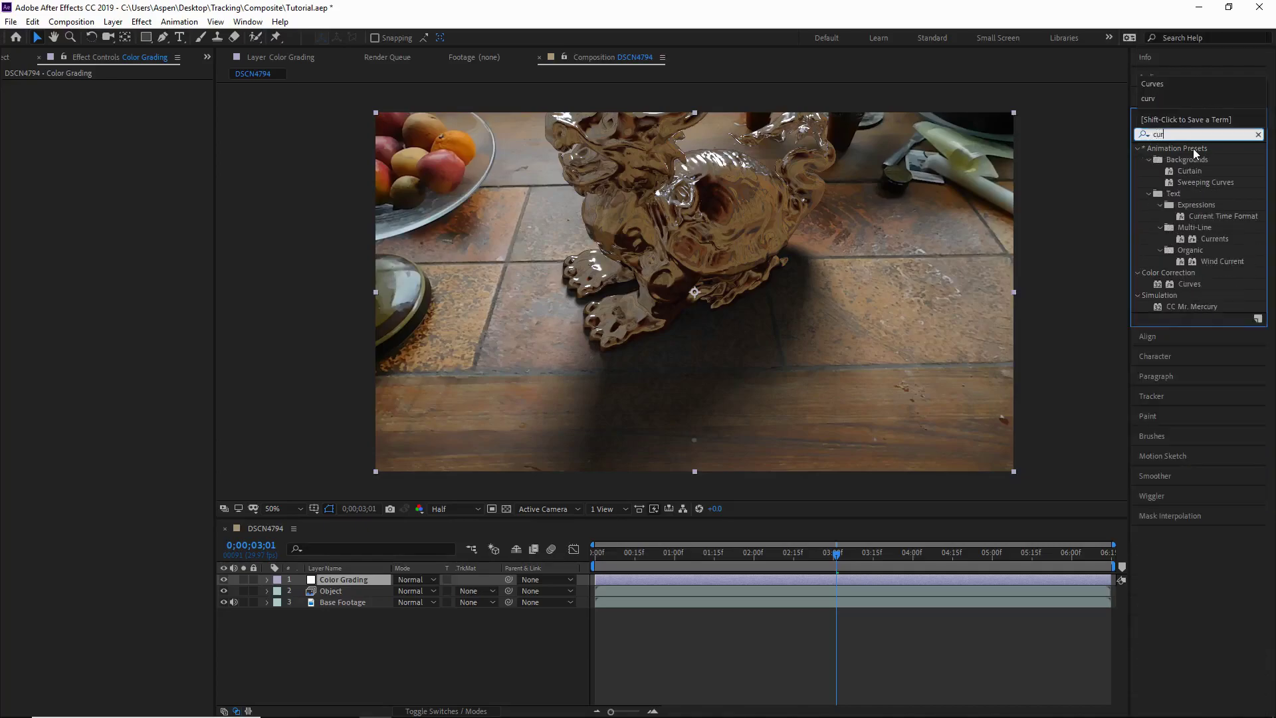
left_click(1172, 195)
left_click_drag(1172, 198, 347, 580)
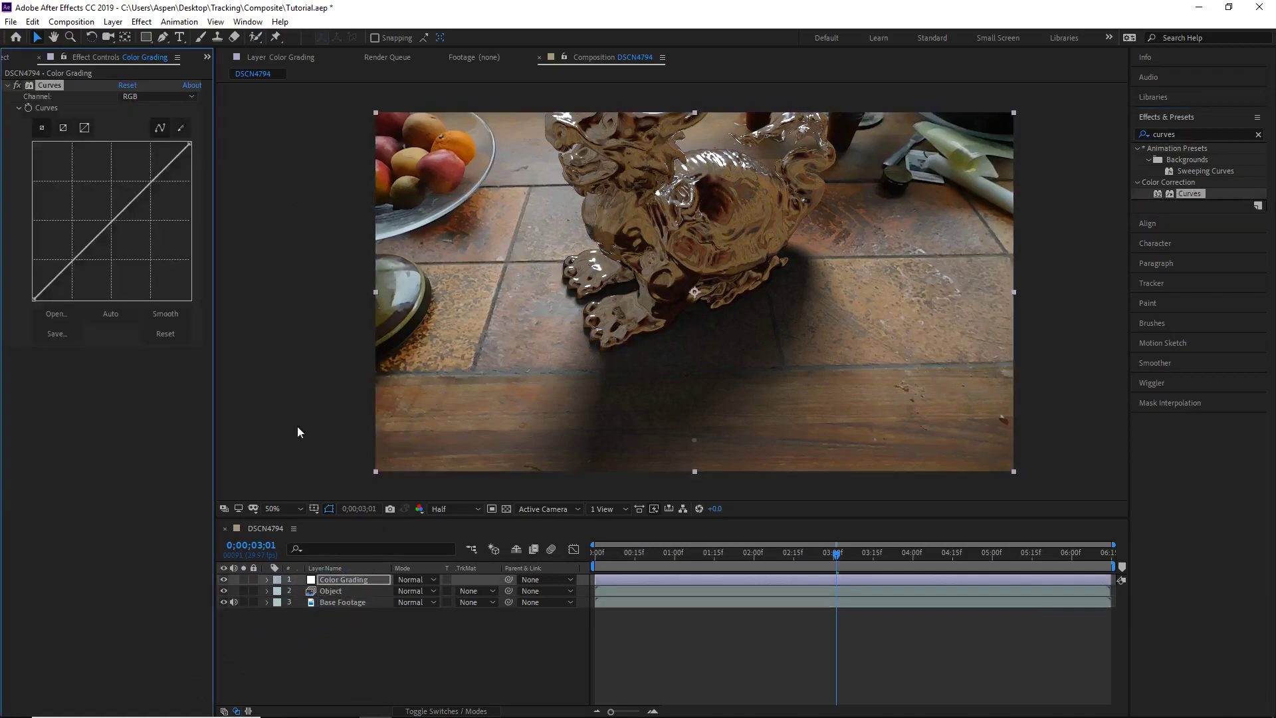
Step: Raise the Red and Green channel curves slightly to warm the image
left_click(162, 101)
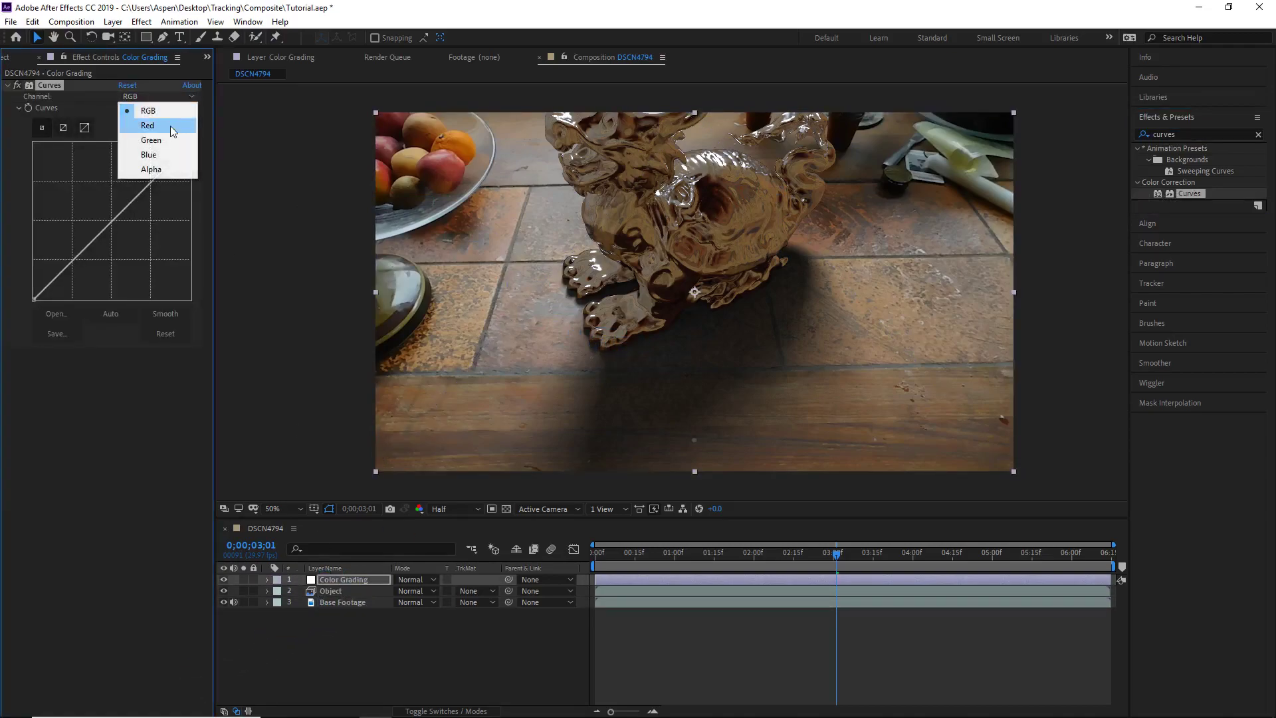
left_click(157, 124)
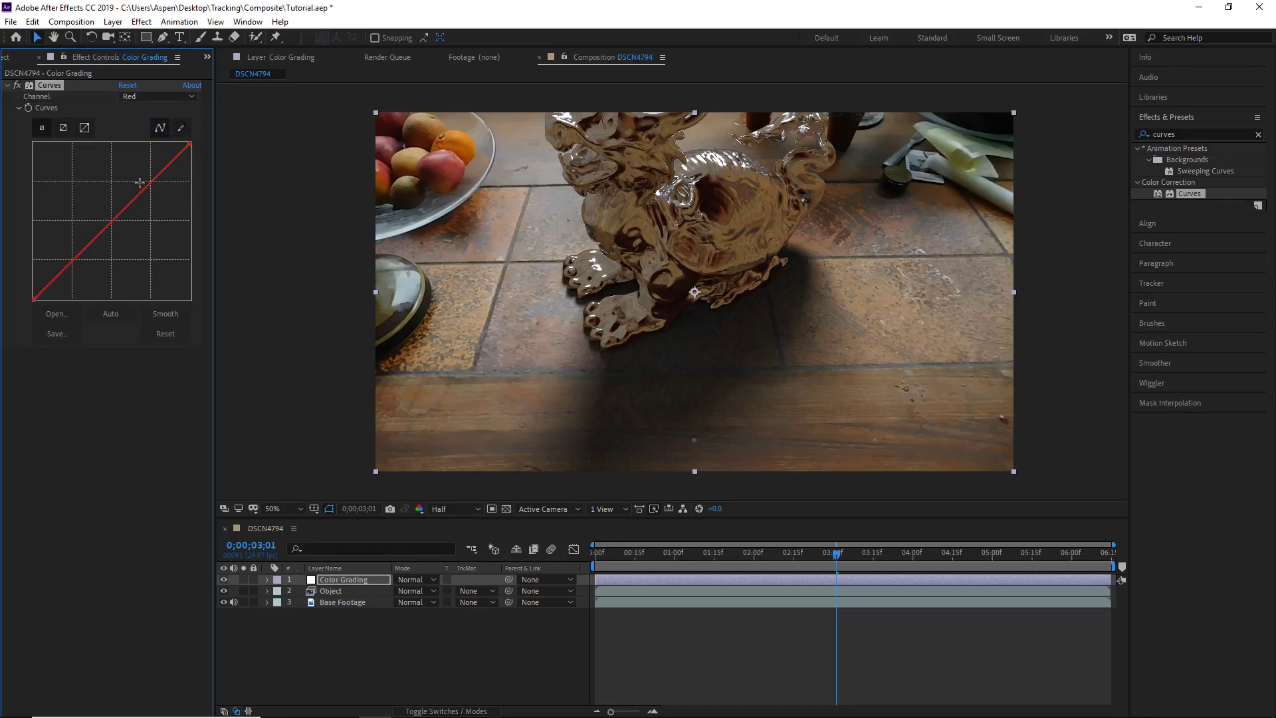
left_click_drag(140, 183, 143, 181)
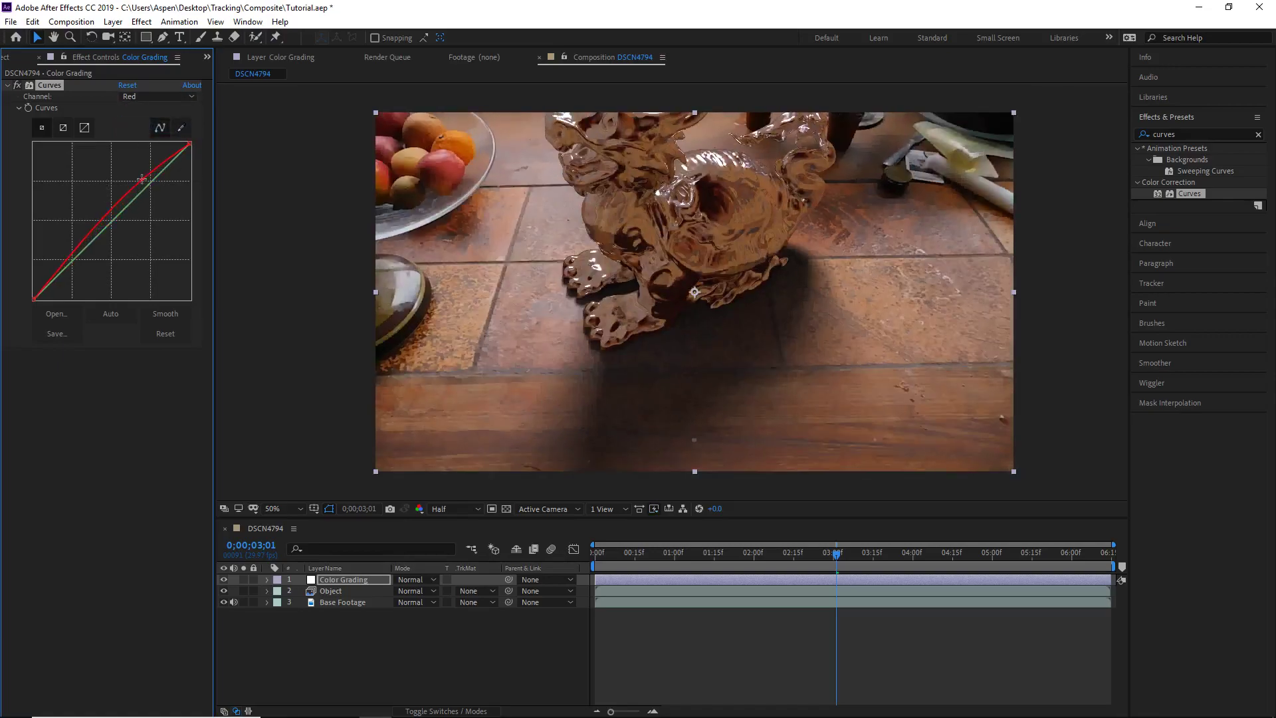
left_click(142, 97)
left_click(151, 140)
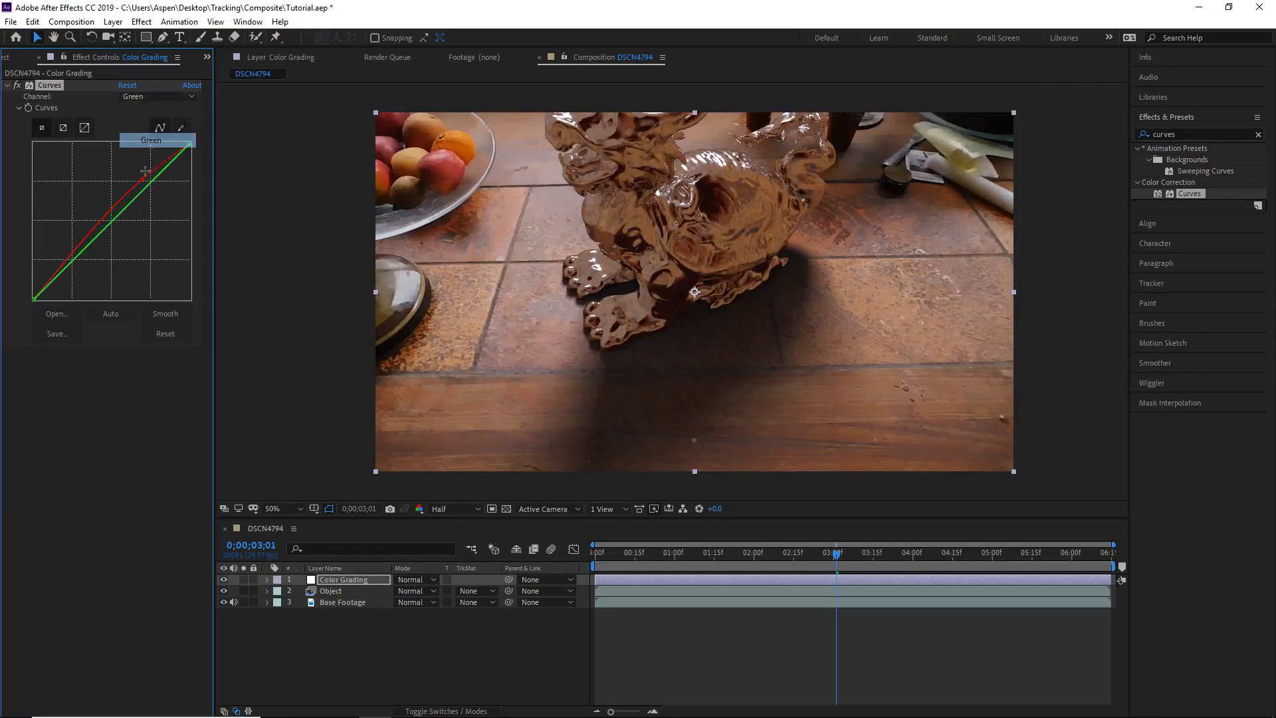
left_click_drag(147, 187, 144, 180)
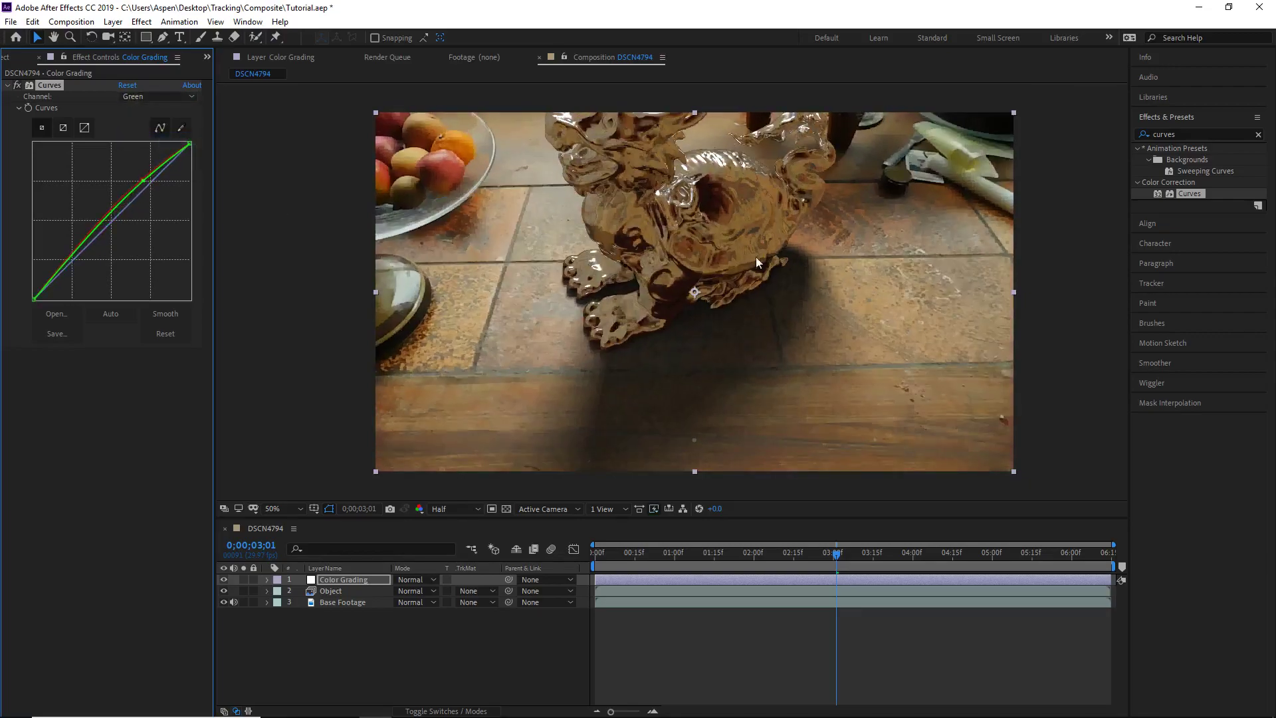
Step: Compare the Curves grade on and off, leaving it enabled
left_click(18, 86)
left_click(19, 87)
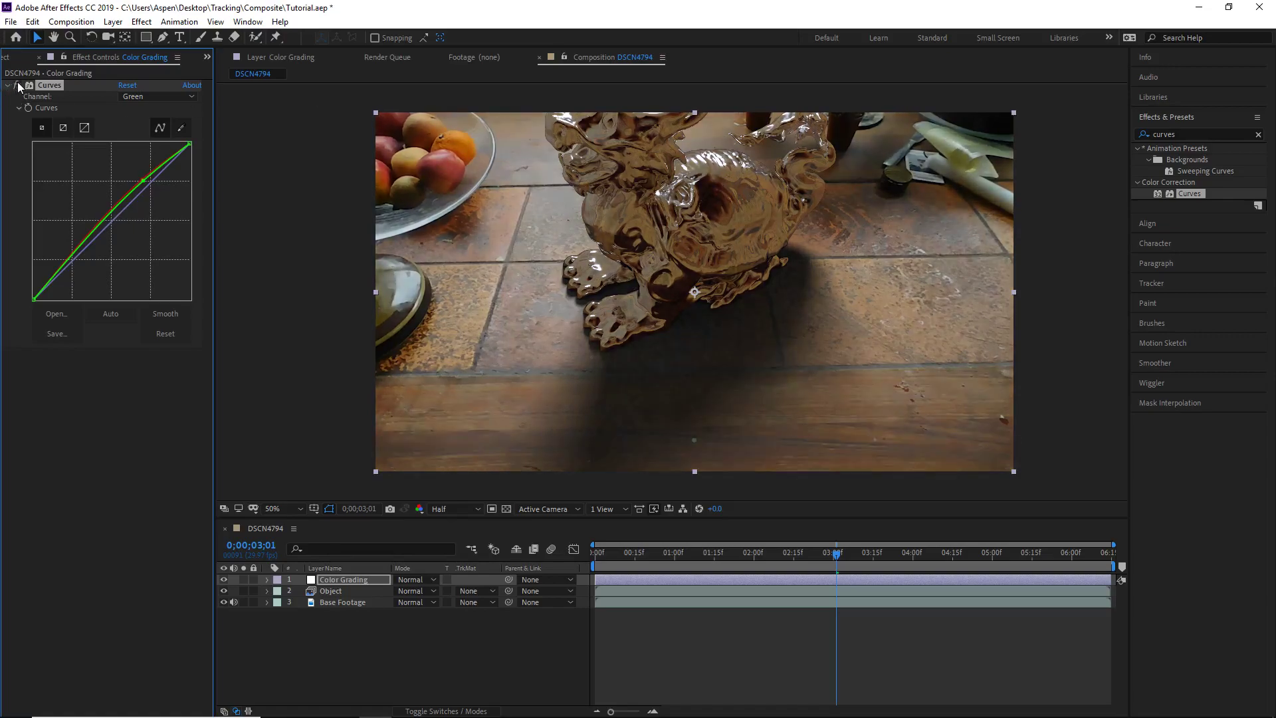
left_click(19, 86)
left_click(18, 86)
left_click(19, 87)
left_click(18, 86)
left_click(19, 86)
scroll(731, 355, "up", 2)
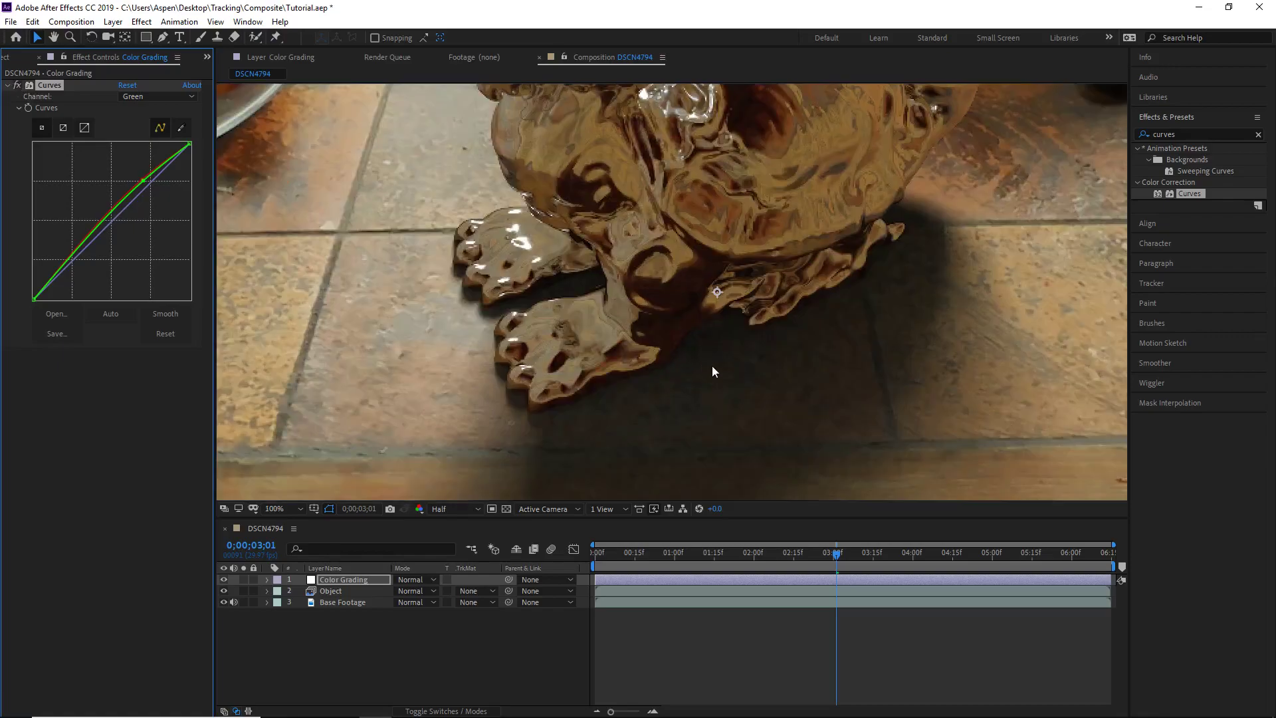
scroll(744, 368, "down", 2)
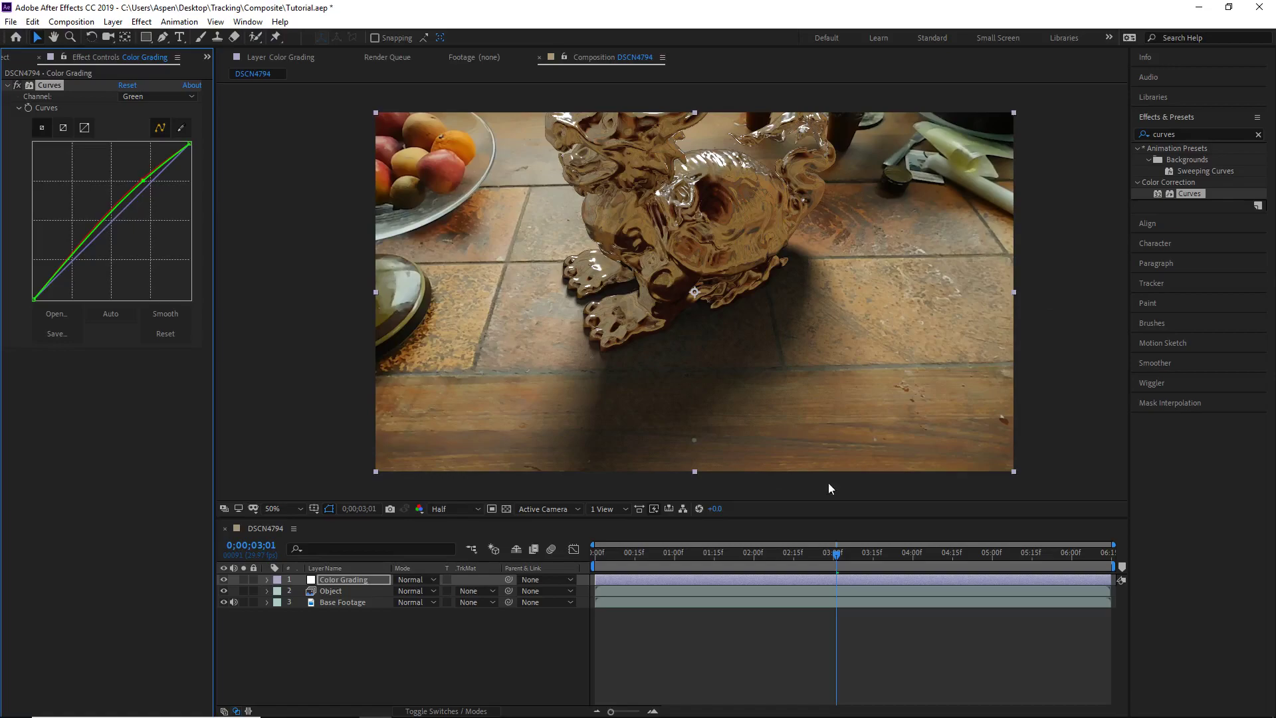
left_click(19, 87)
left_click(18, 86)
left_click(1218, 135)
Step: Apply Vibrance to Color Grading with amount 15, then scrub the shot to review
type("vibr")
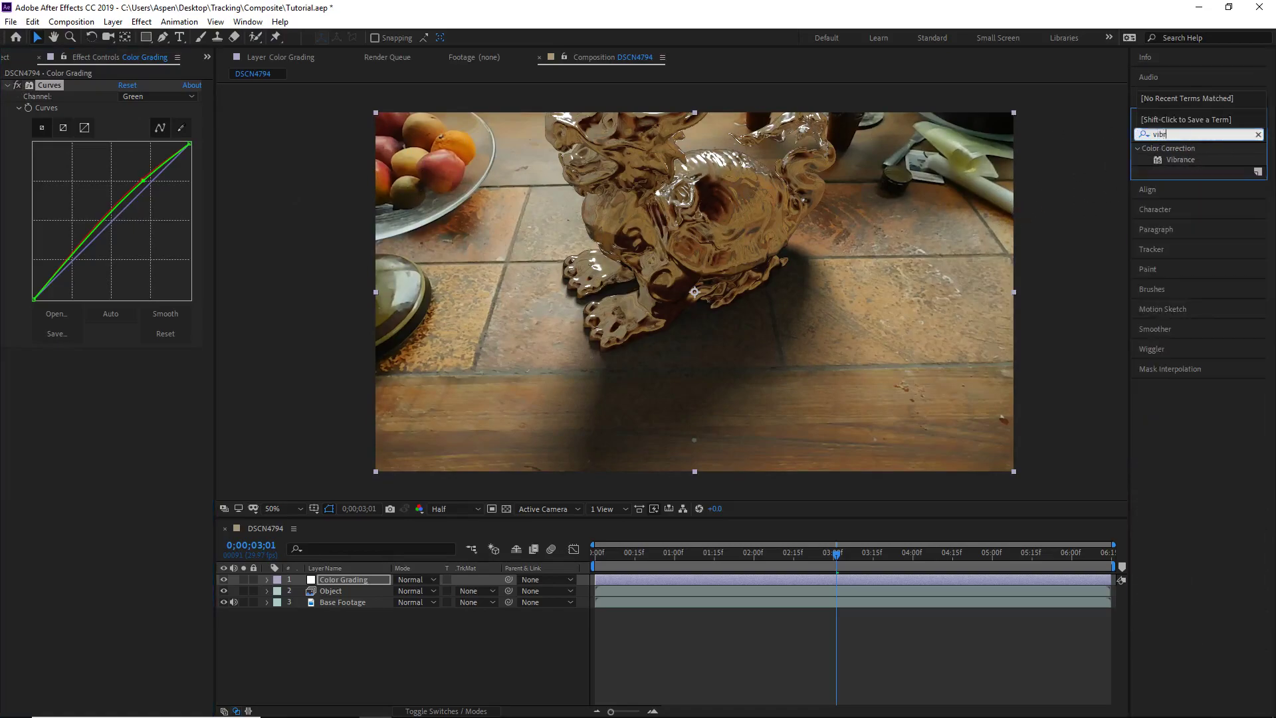
left_click_drag(1179, 160, 413, 329)
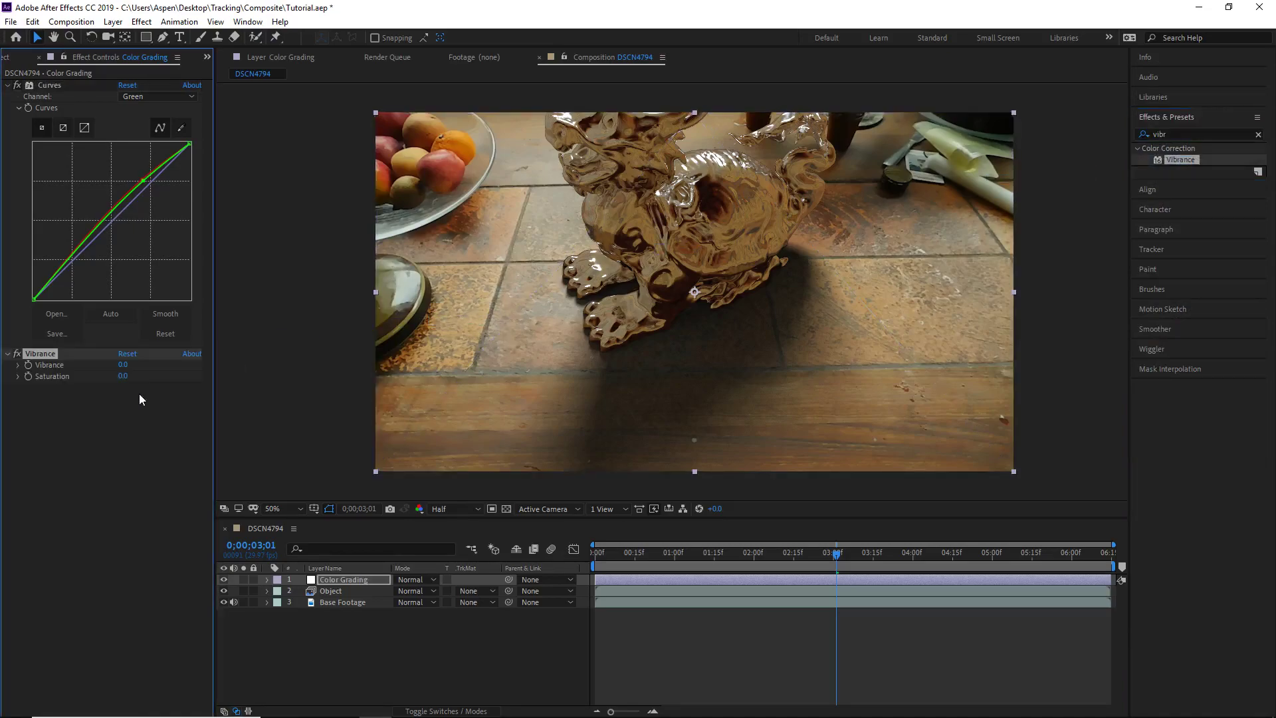
left_click_drag(123, 365, 131, 367)
left_click(127, 365)
type("15")
key("Return")
left_click_drag(817, 553, 1016, 556)
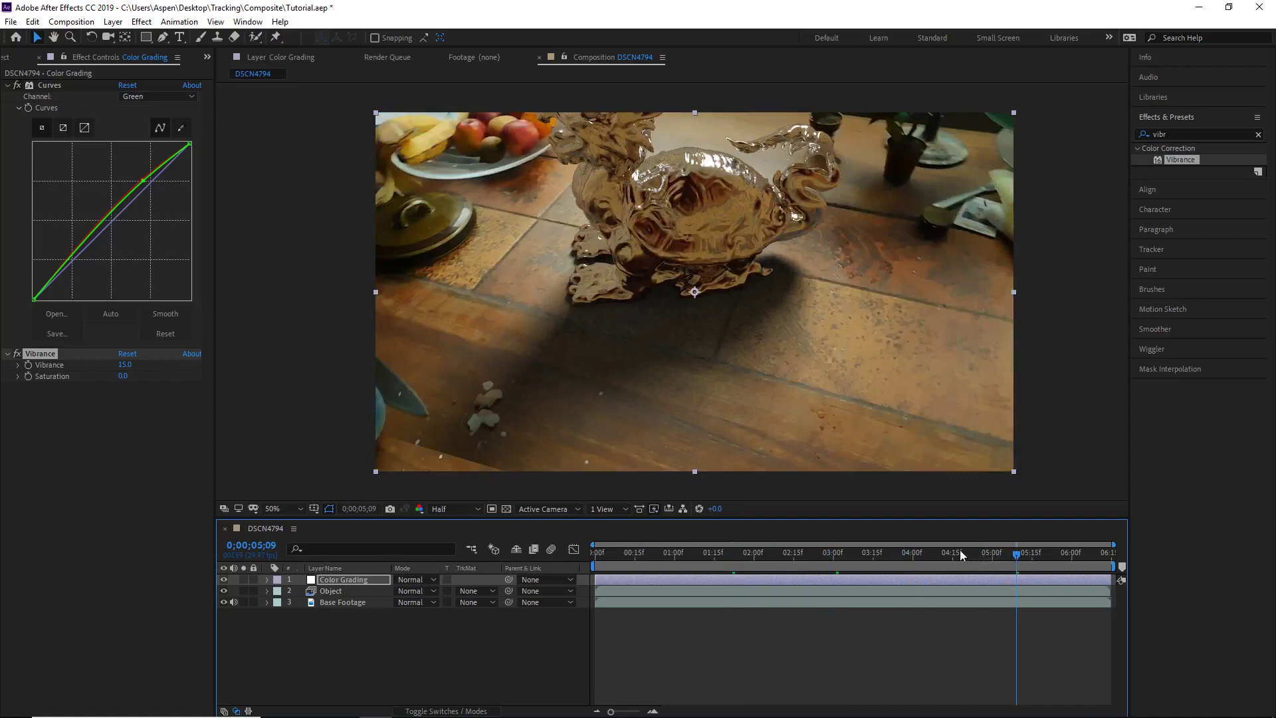